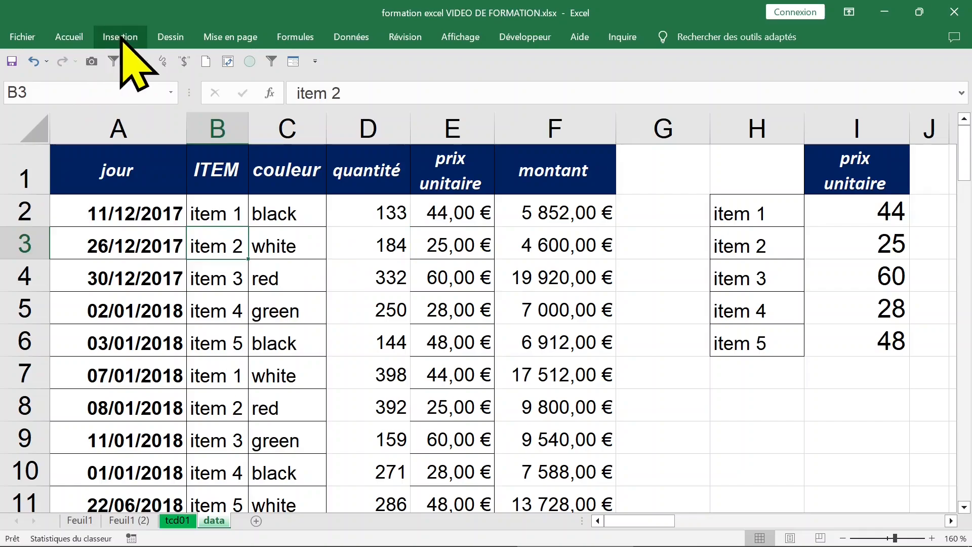
# Insert a pivot table on a new worksheet from the range data!$A$1:$F$74
pyautogui.click(120, 38)
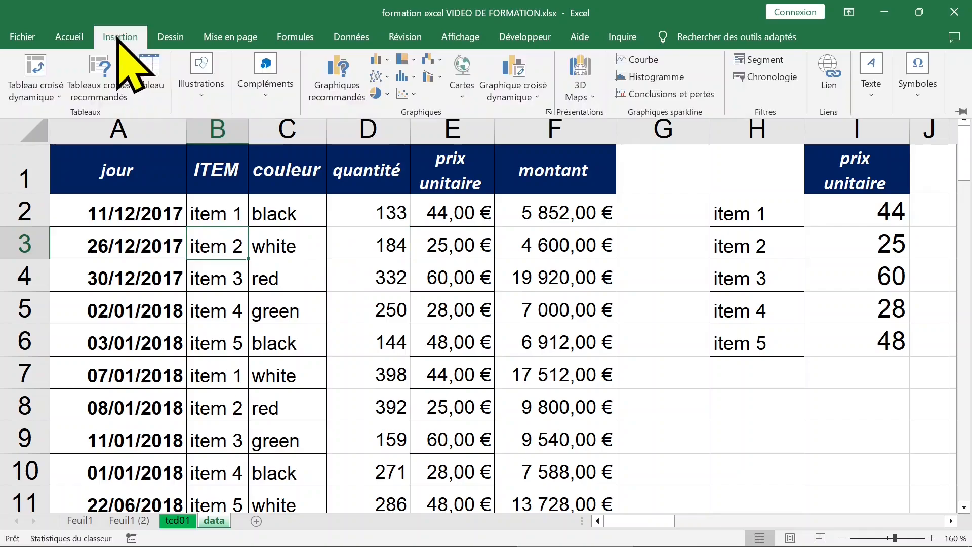
pyautogui.click(38, 64)
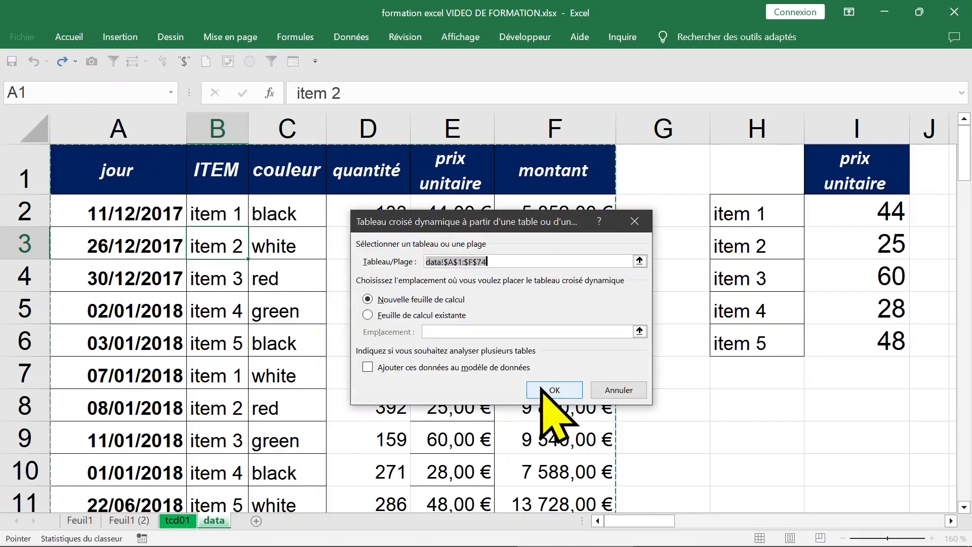
pyautogui.click(554, 390)
# Rename the new pivot table sheet as tcd001
pyautogui.doubleClick(232, 520)
pyautogui.write('tcd0')
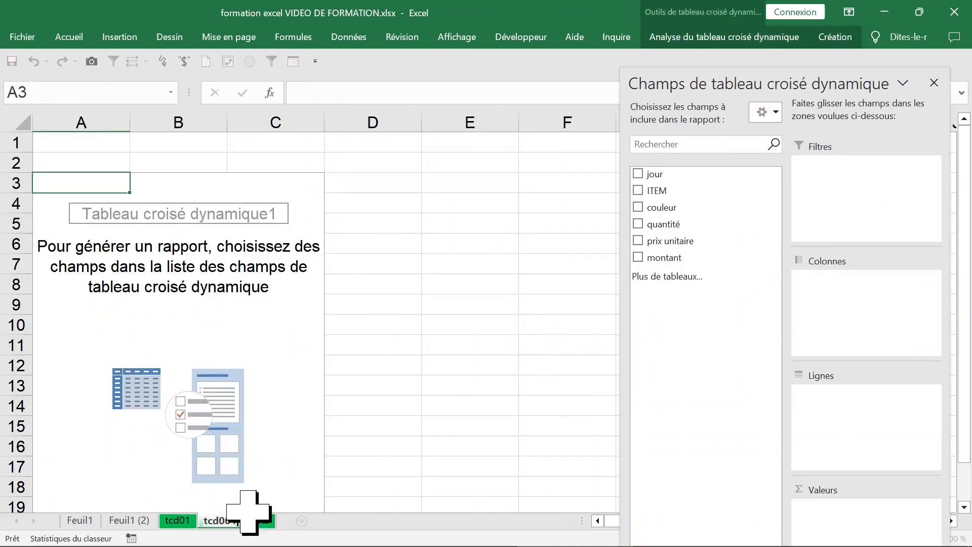
pyautogui.press('Return')
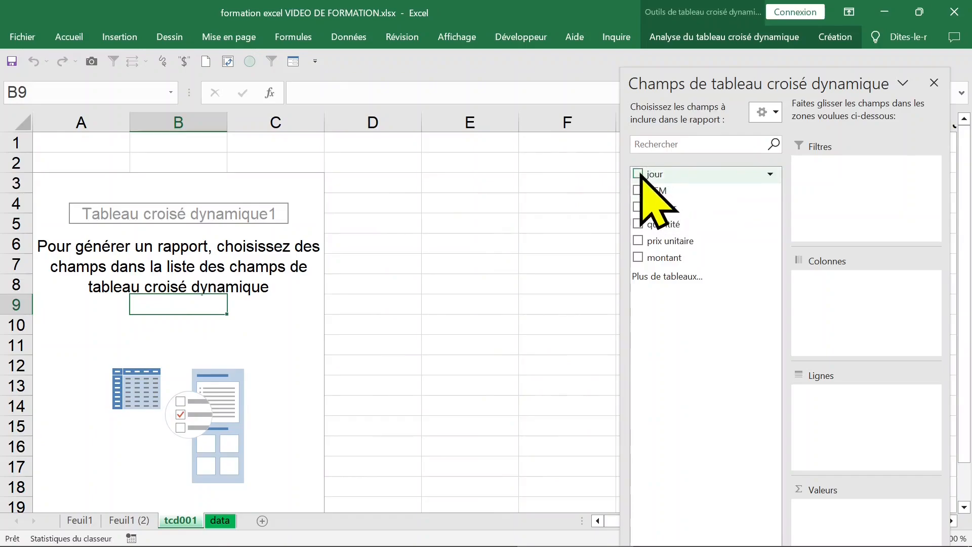
# Add the jour, ITEM and quantité fields to the pivot table and ungroup its dates into individual days
pyautogui.click(639, 174)
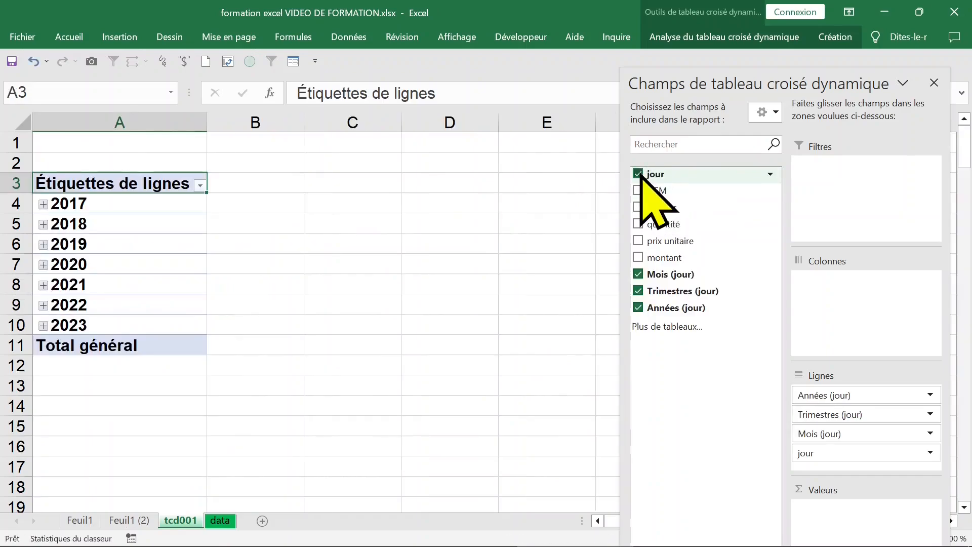
pyautogui.click(638, 224)
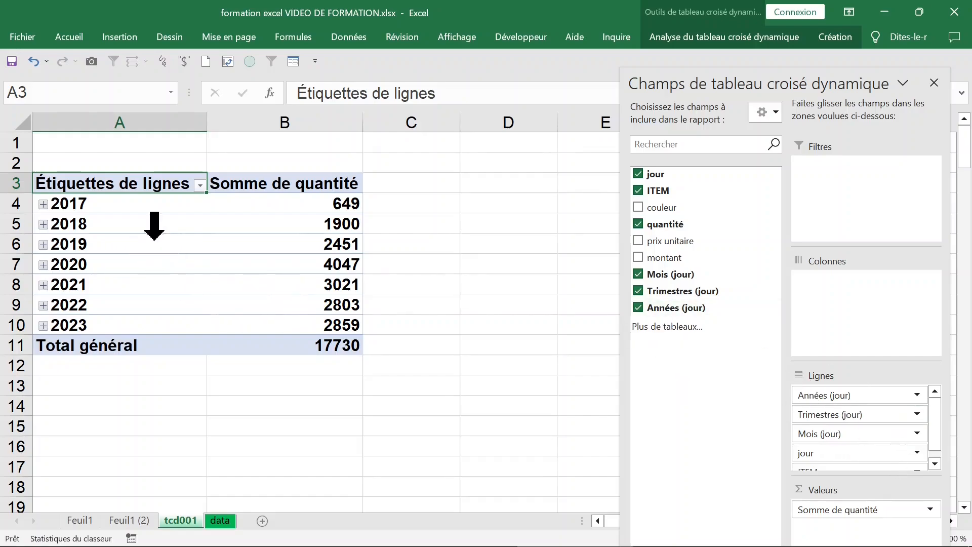
pyautogui.click(139, 223)
pyautogui.rightClick(125, 225)
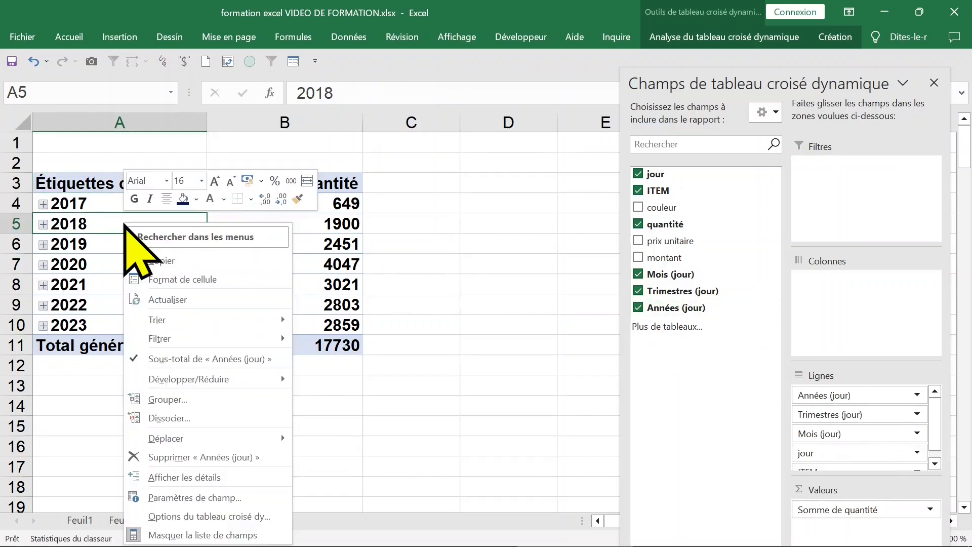
pyautogui.click(183, 418)
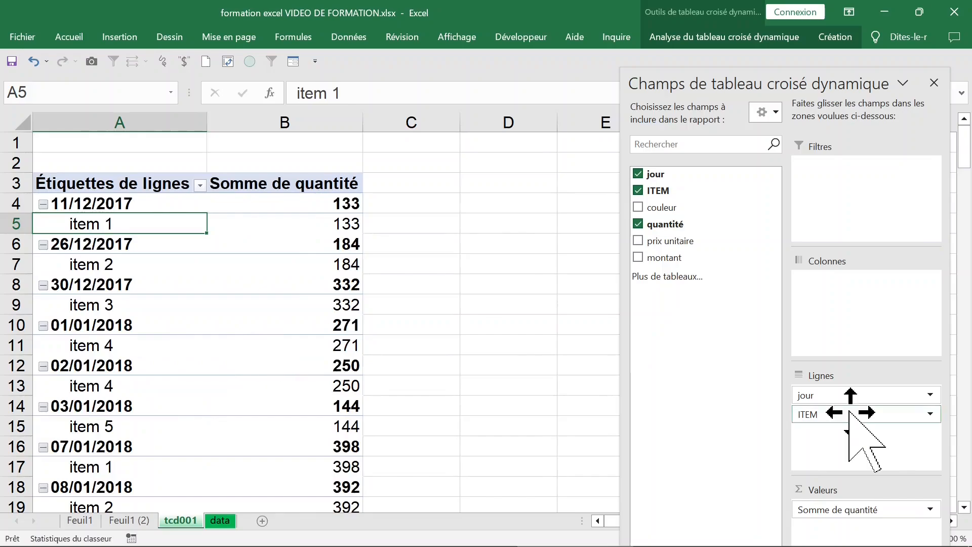
# Move the ITEM field from the rows to the columns of the pivot table and close the field list
pyautogui.moveTo(849, 412); pyautogui.dragTo(852, 296)
pyautogui.click(934, 83)
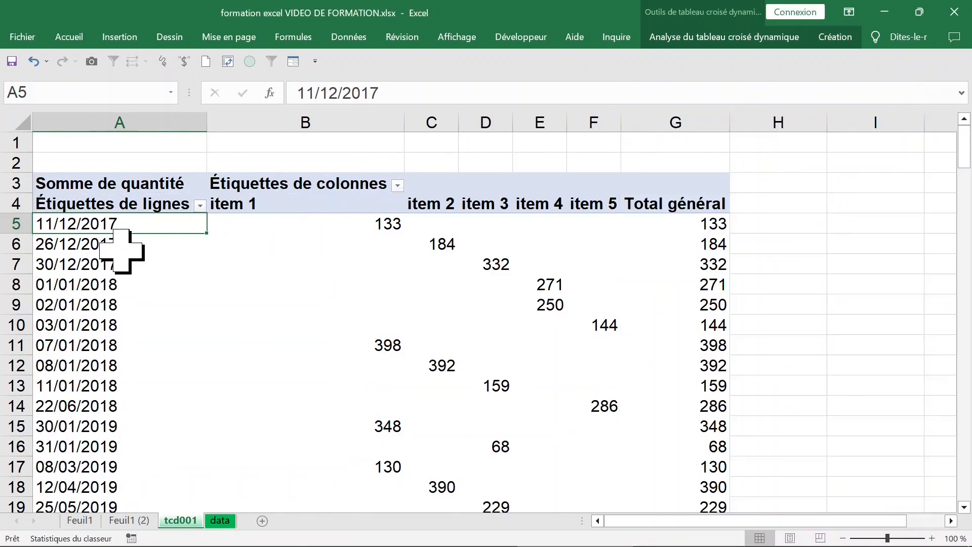
# Group the pivot table's row dates by years only, leaving months out
pyautogui.click(122, 247)
pyautogui.rightClick(148, 243)
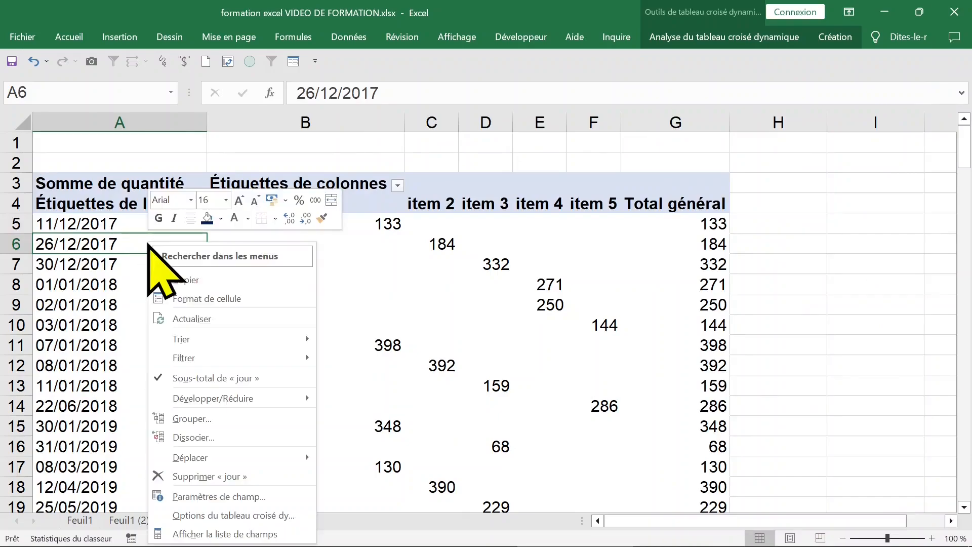
pyautogui.click(280, 413)
pyautogui.click(215, 451)
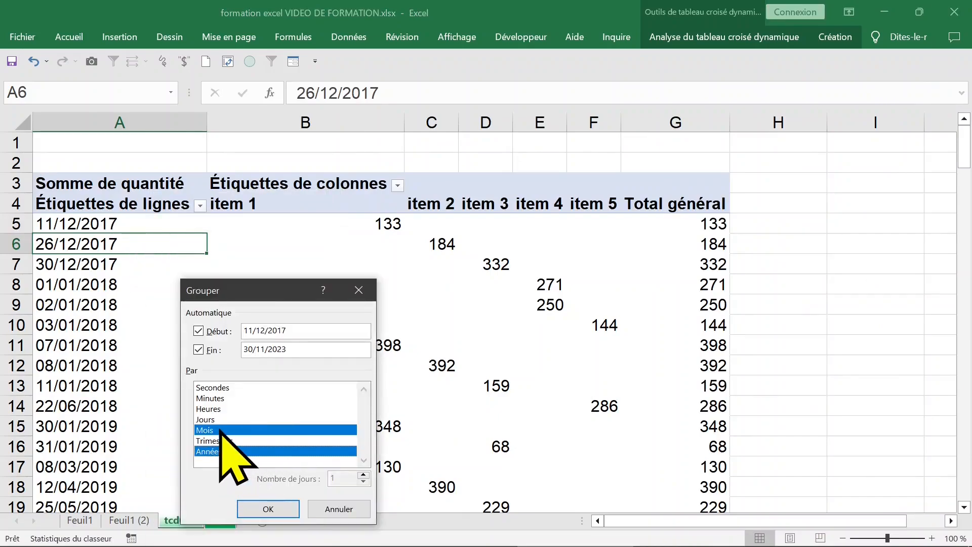
pyautogui.press('Return')
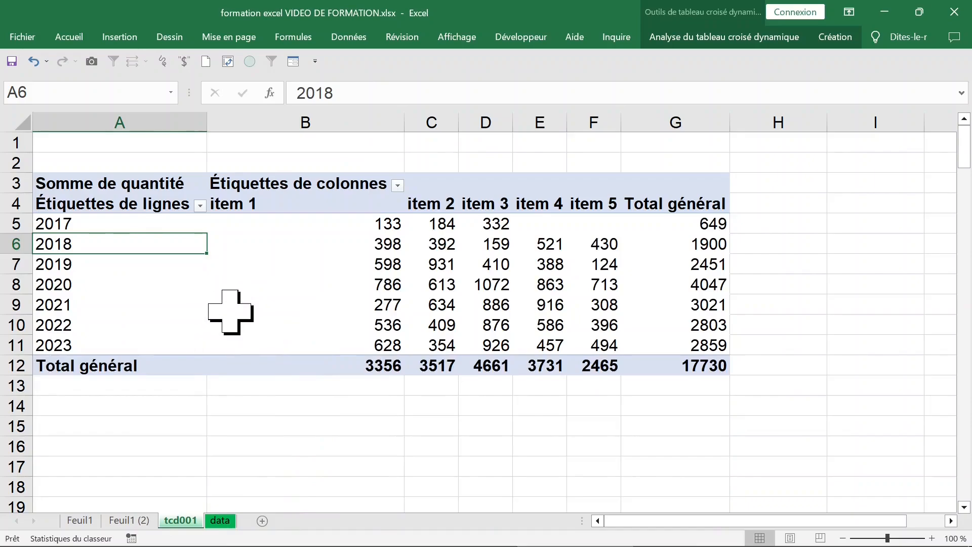
# Change the pivot table's report layout to tabular form
pyautogui.click(344, 228)
pyautogui.click(426, 241)
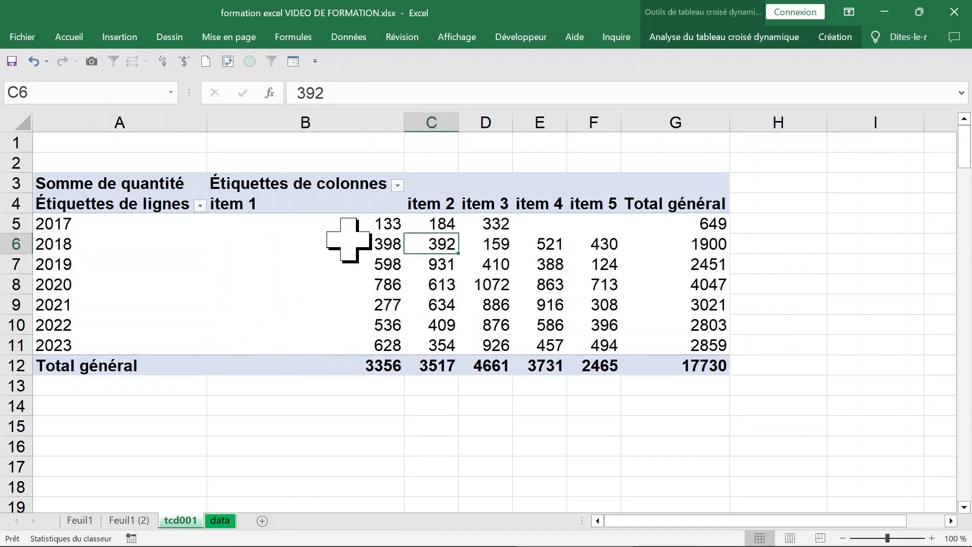
pyautogui.click(349, 240)
pyautogui.click(831, 37)
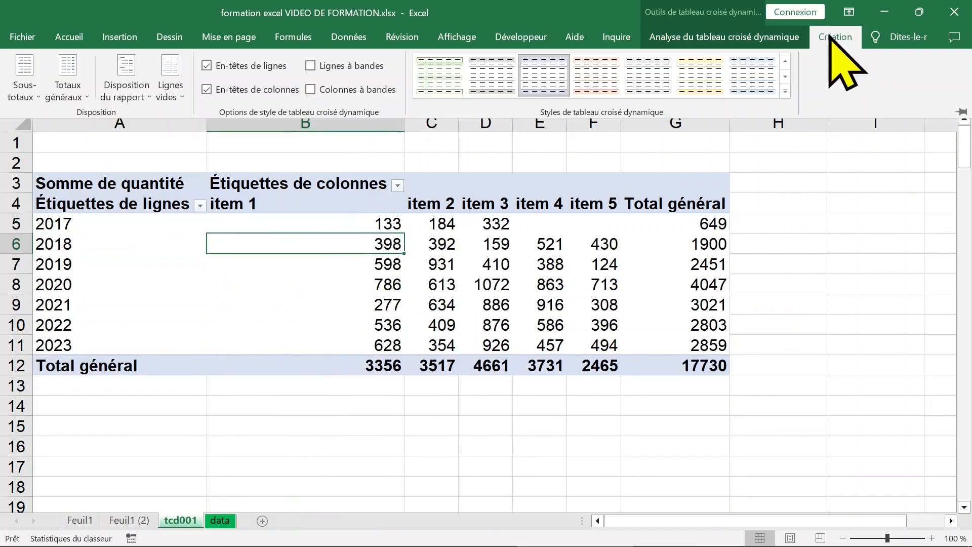
pyautogui.click(127, 94)
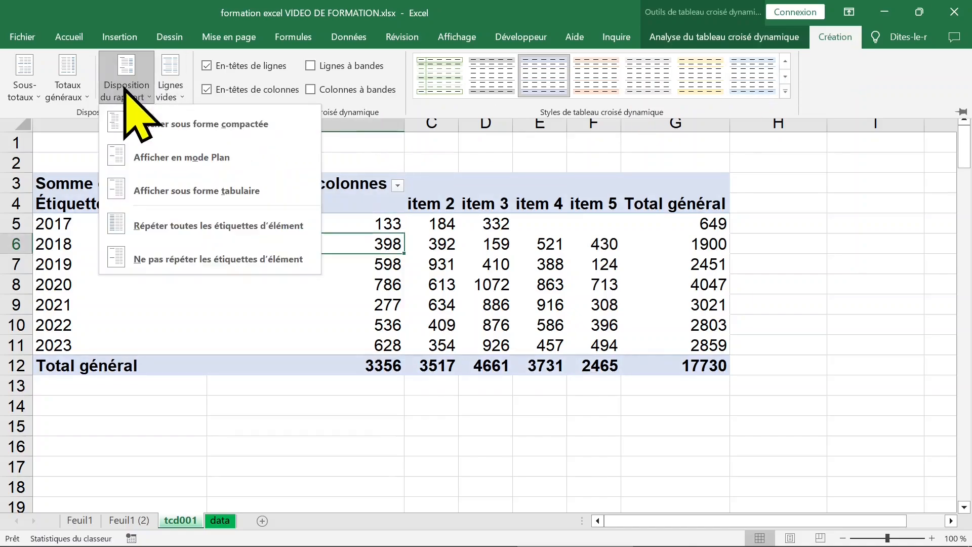
pyautogui.click(193, 195)
pyautogui.click(260, 227)
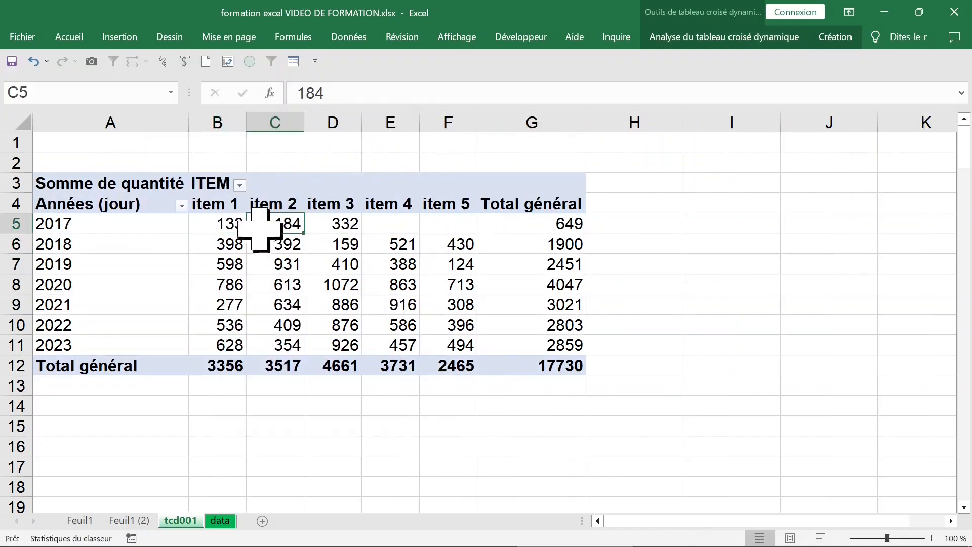
pyautogui.click(223, 116)
pyautogui.click(503, 243)
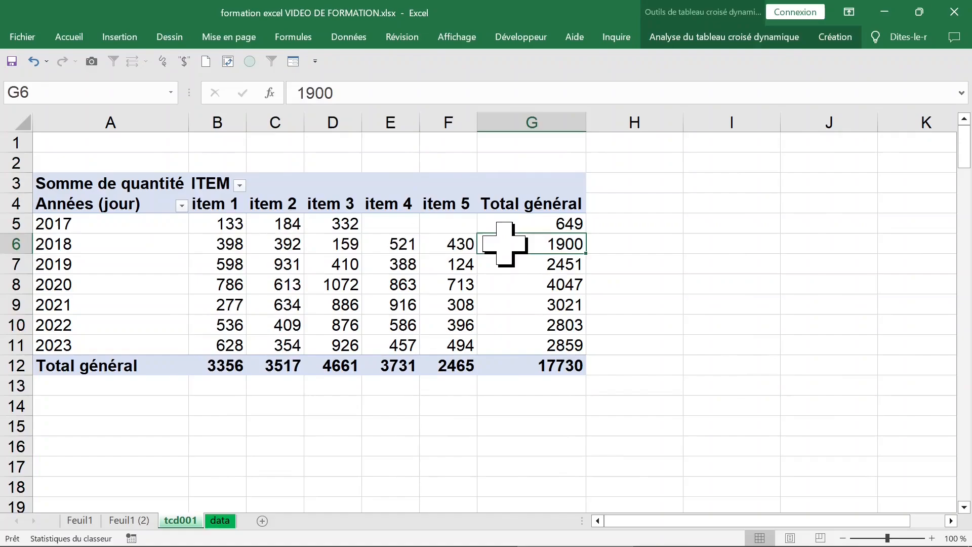
# Set the pivot table options to show 0 in empty cells
pyautogui.click(412, 218)
pyautogui.moveTo(411, 217)
pyautogui.mouseDown()
pyautogui.moveTo(455, 222)
pyautogui.moveTo(390, 222)
pyautogui.moveTo(455, 227)
pyautogui.moveTo(394, 221)
pyautogui.mouseUp()
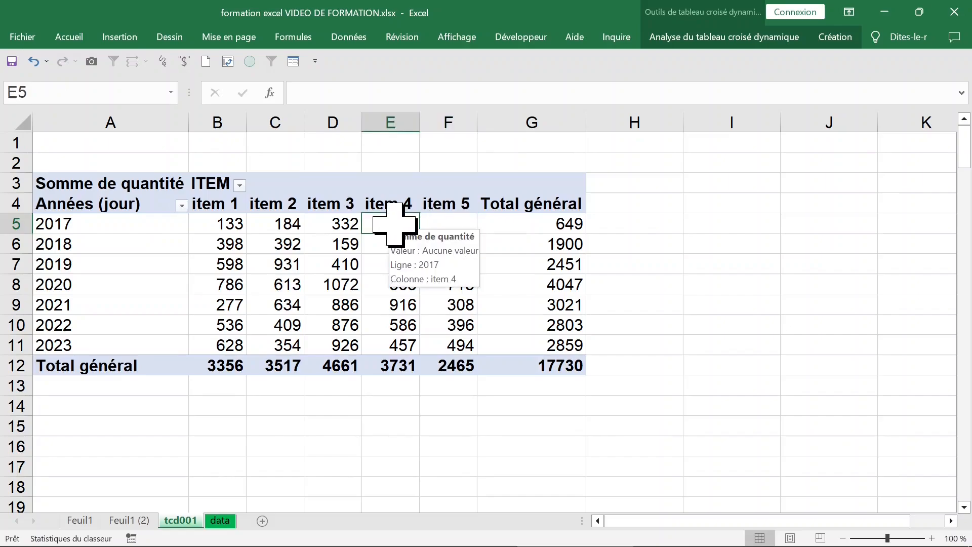
pyautogui.rightClick(395, 222)
pyautogui.click(493, 461)
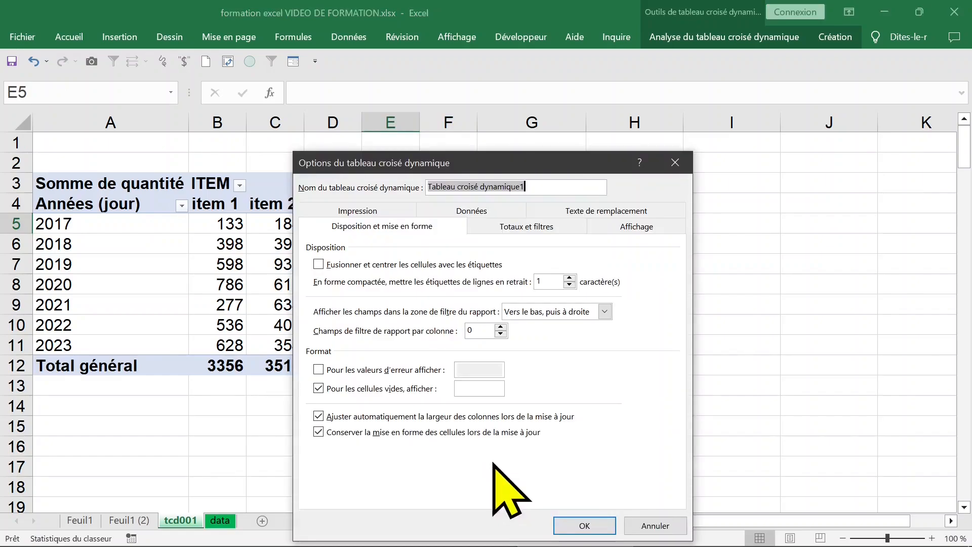
pyautogui.click(351, 229)
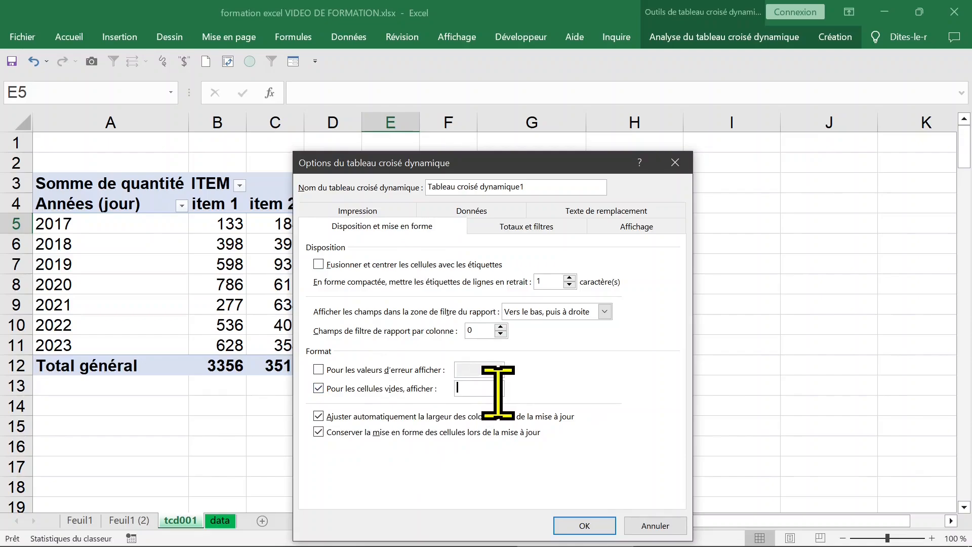
pyautogui.press('Return')
pyautogui.click(278, 243)
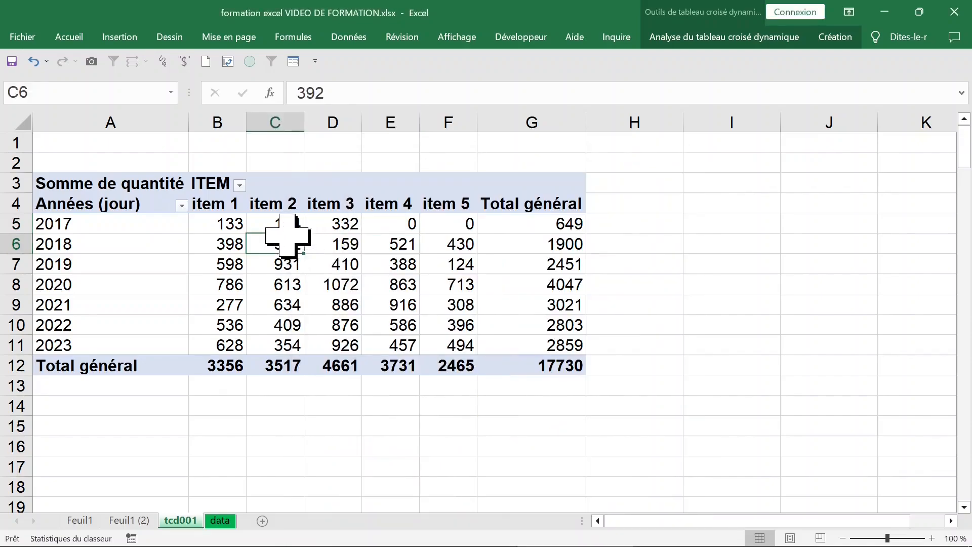
pyautogui.click(269, 263)
pyautogui.click(243, 223)
pyautogui.click(106, 181)
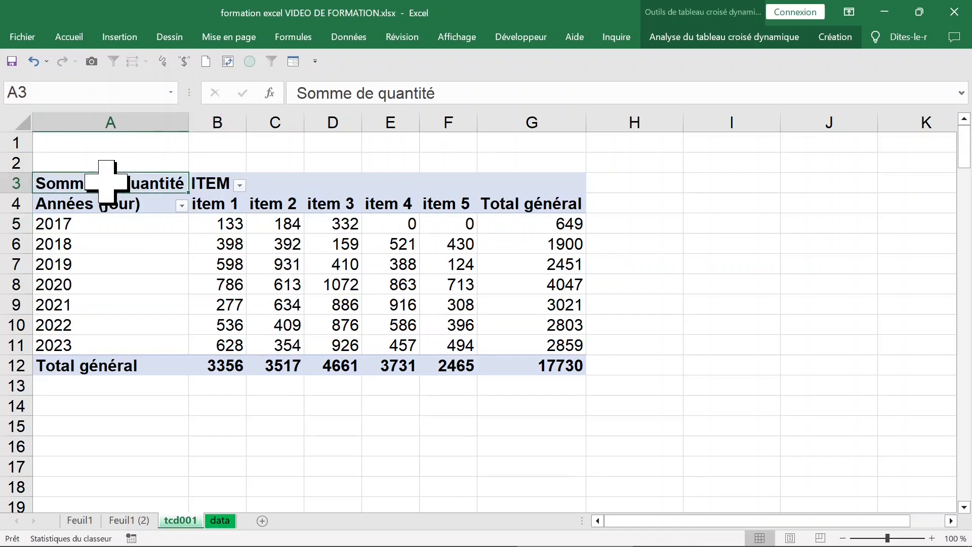
pyautogui.click(266, 242)
# Summarize the pivot table's quantité values by minimum
pyautogui.click(221, 224)
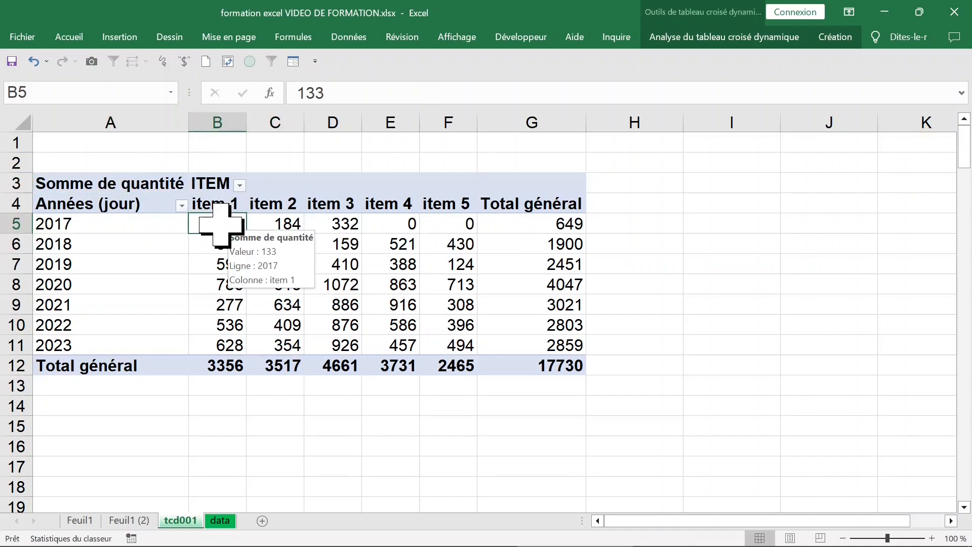
pyautogui.rightClick(222, 225)
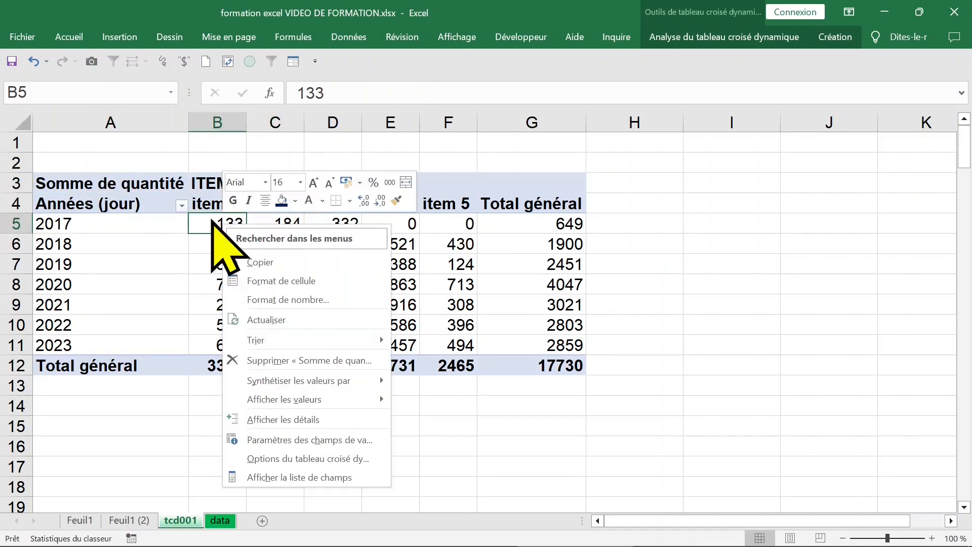
pyautogui.moveTo(318, 380)
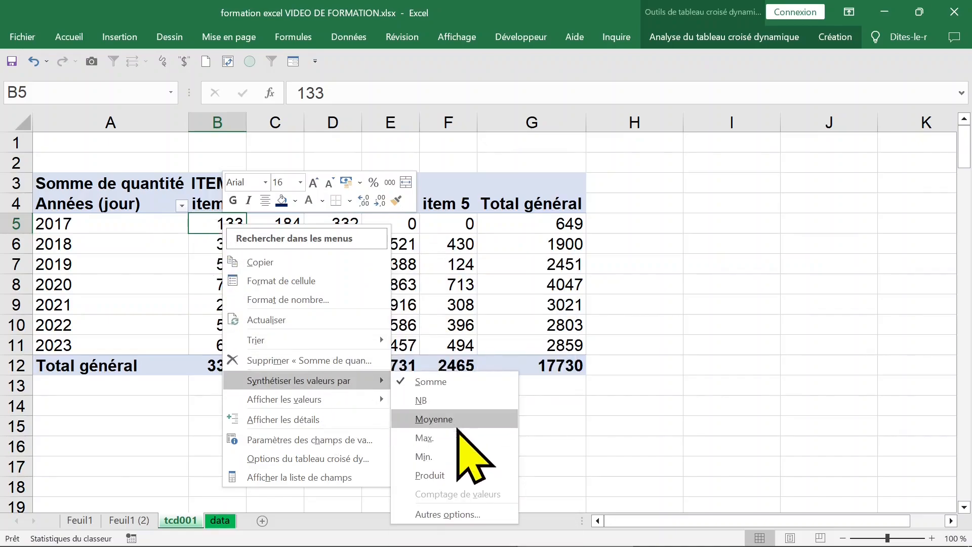
pyautogui.click(455, 455)
# Switch the summary of the quantité values to maximum
pyautogui.rightClick(189, 226)
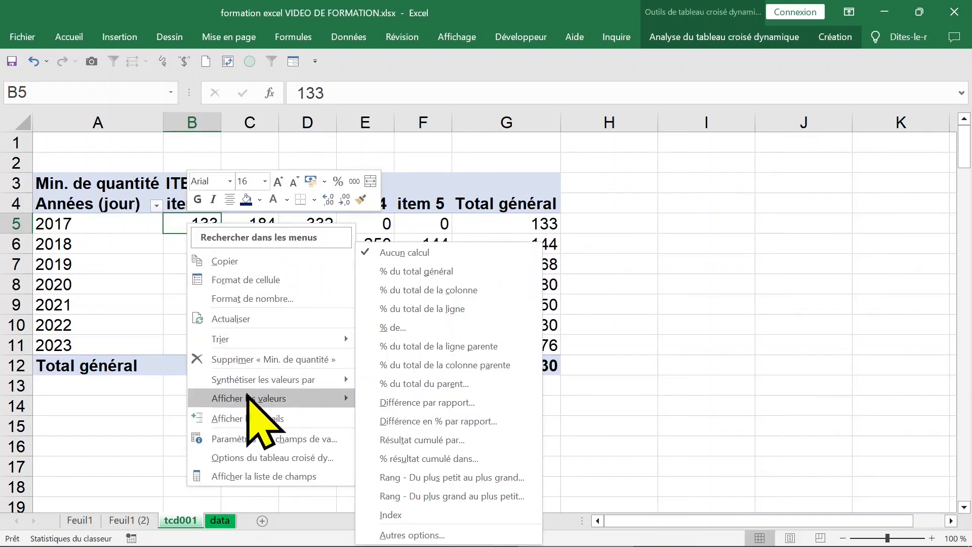
pyautogui.moveTo(253, 388)
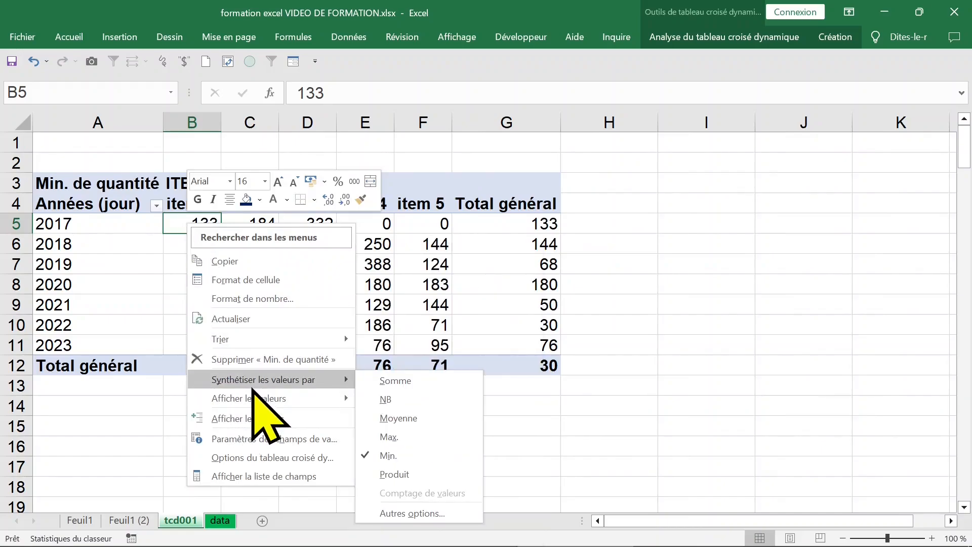
pyautogui.click(400, 436)
# Set the quantité values back to being summarized by sum
pyautogui.rightClick(193, 223)
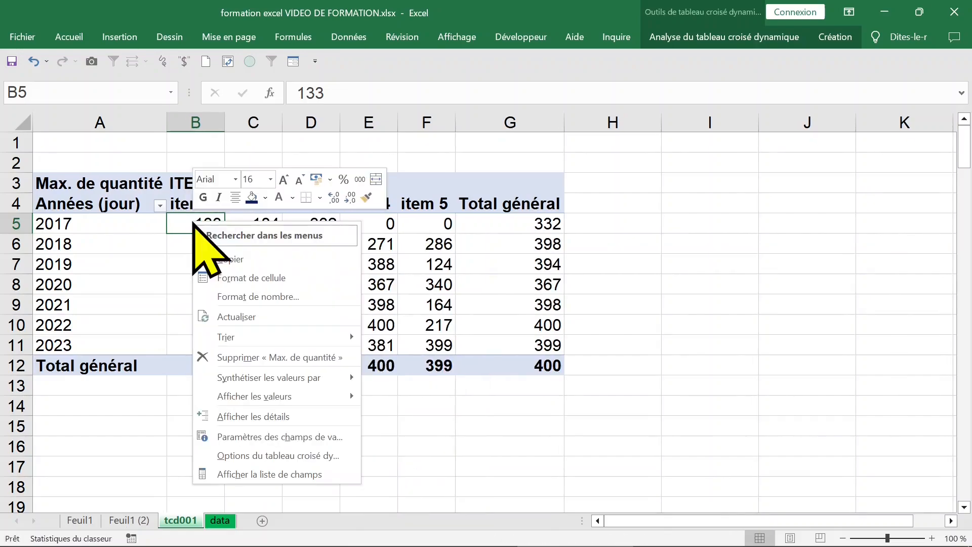
pyautogui.moveTo(251, 378)
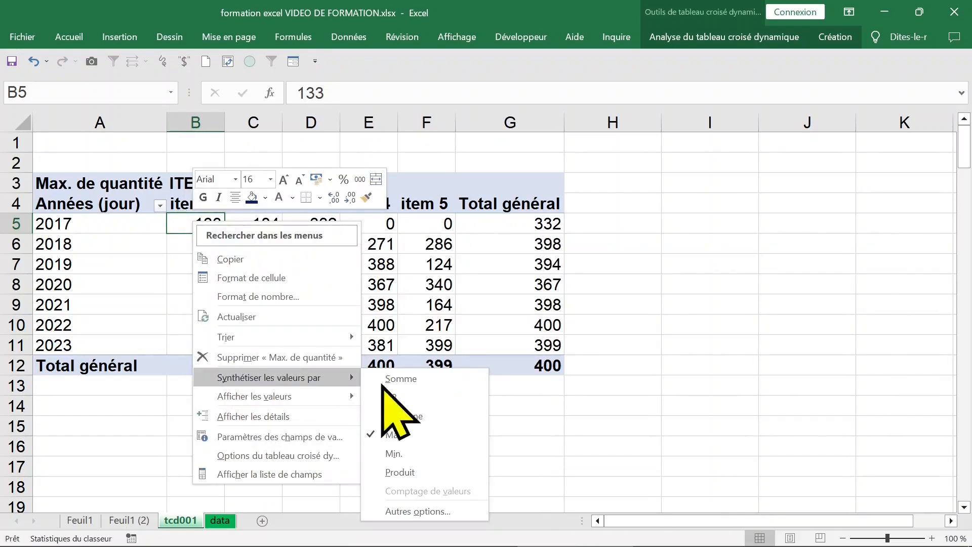
pyautogui.click(407, 380)
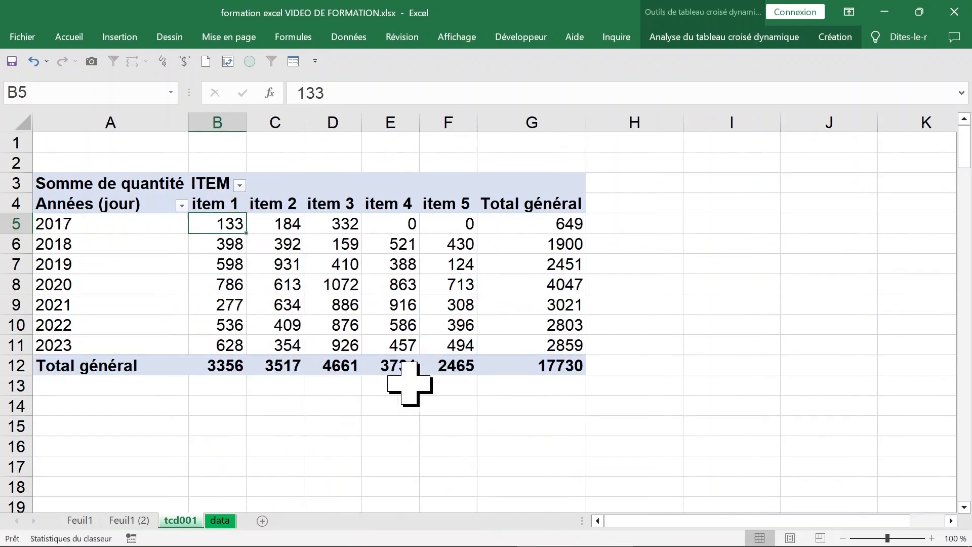
# Reopen the pivot table field list, add couleur to the columns above ITEM, and close the list
pyautogui.press('Right')
pyautogui.press('Right')
pyautogui.click(237, 224)
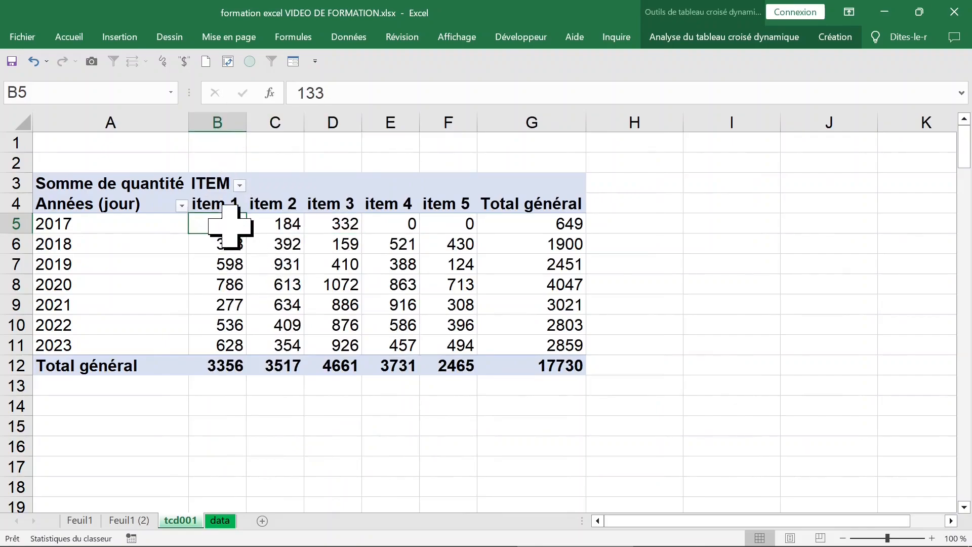
pyautogui.rightClick(223, 227)
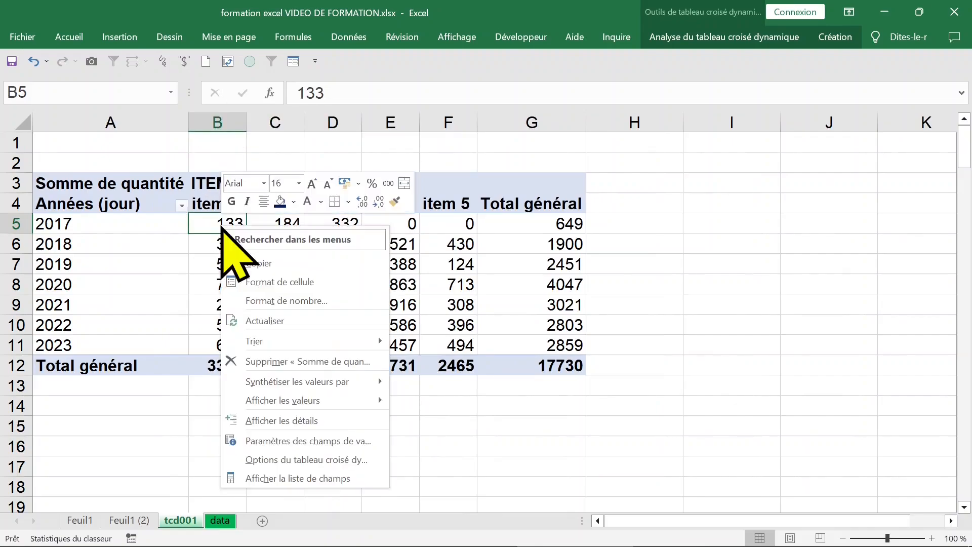
pyautogui.click(281, 478)
pyautogui.moveTo(669, 213)
pyautogui.mouseDown()
pyautogui.moveTo(838, 293)
pyautogui.moveTo(840, 283)
pyautogui.mouseUp()
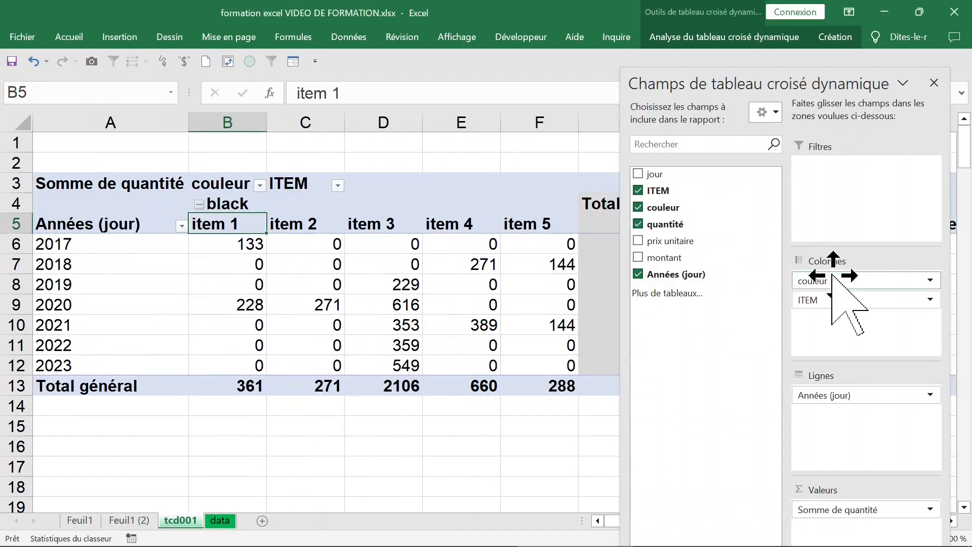
pyautogui.click(934, 82)
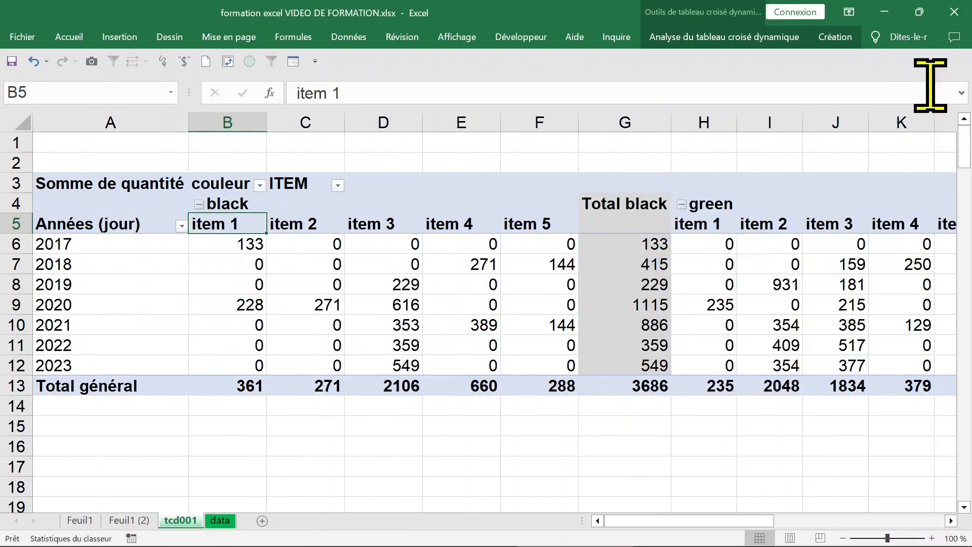
# Select the black column group and the green column group in the pivot table to examine them
pyautogui.click(219, 192)
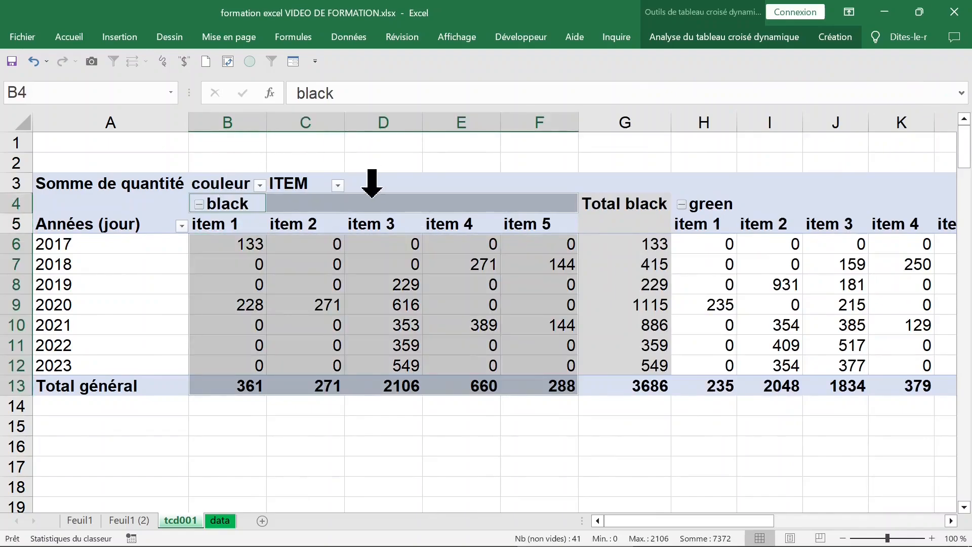
pyautogui.click(698, 187)
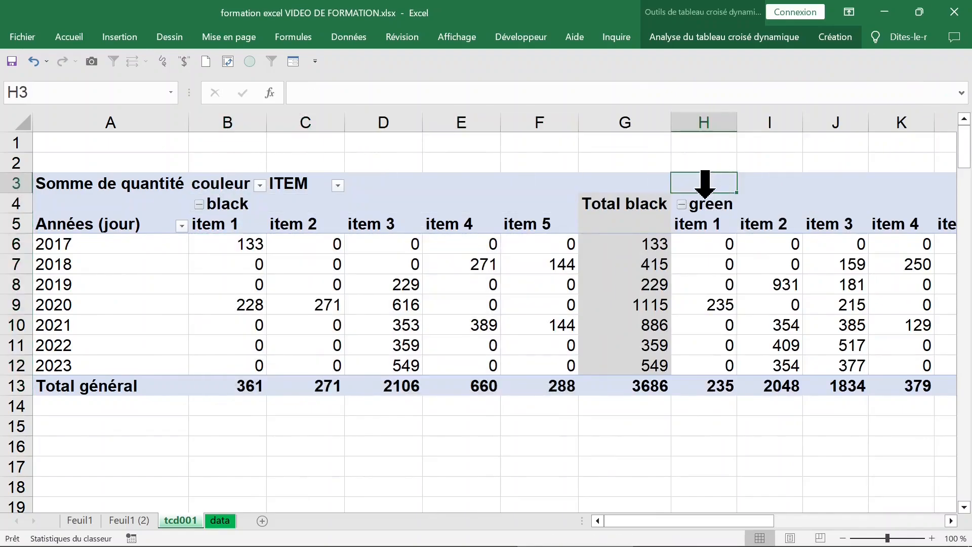
pyautogui.click(704, 195)
pyautogui.moveTo(714, 518); pyautogui.dragTo(304, 299)
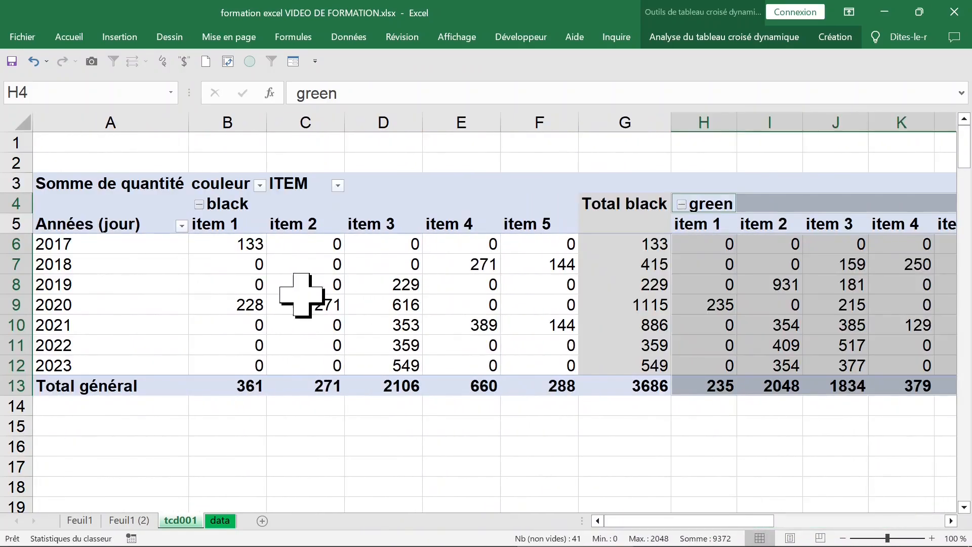
# Reopen the pivot table field list and move couleur from the columns to the rows, below Années (jour)
pyautogui.click(288, 263)
pyautogui.rightClick(286, 264)
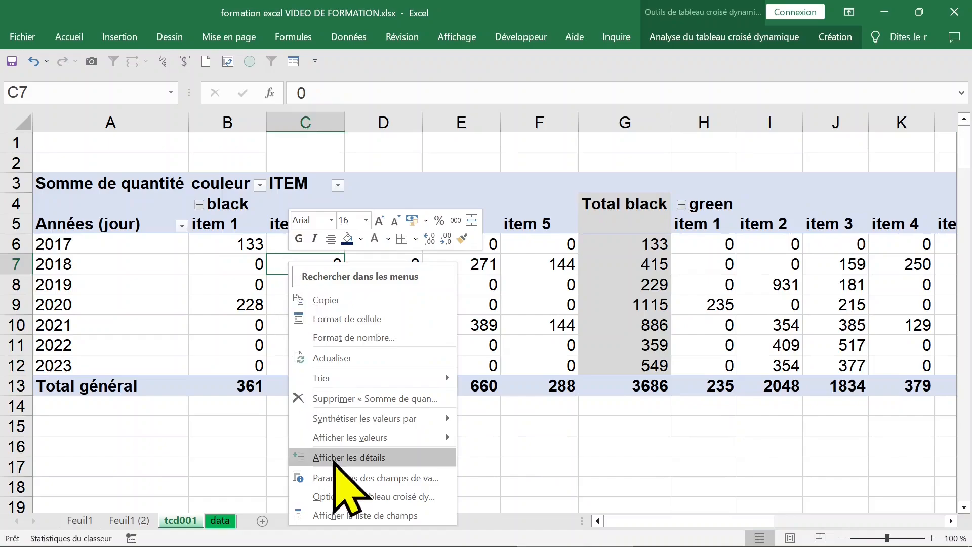
pyautogui.click(359, 515)
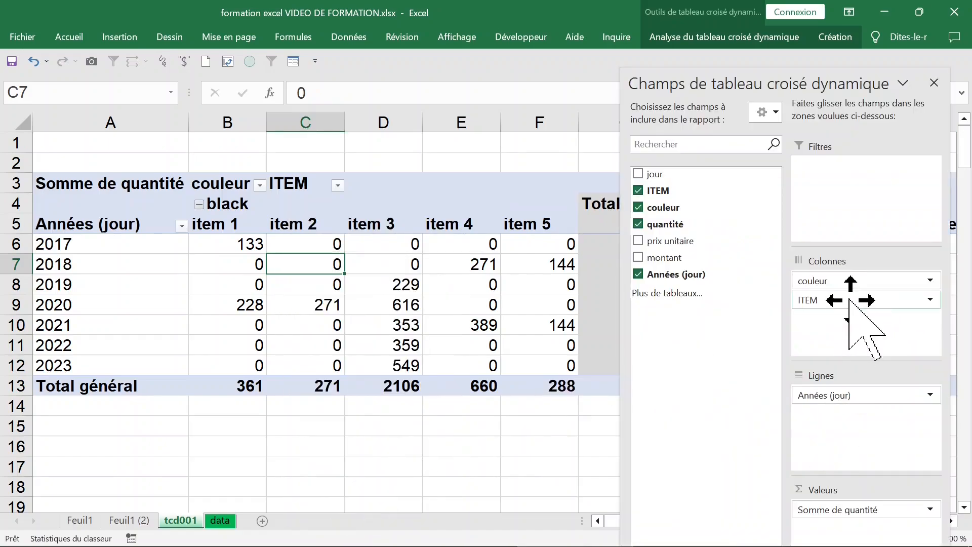
pyautogui.moveTo(835, 281); pyautogui.dragTo(838, 390)
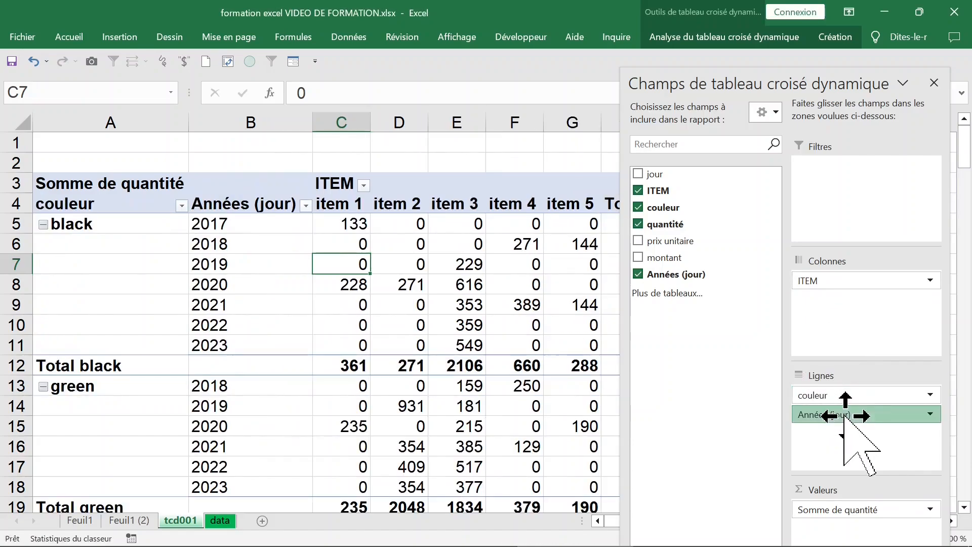
pyautogui.moveTo(844, 415); pyautogui.dragTo(844, 390)
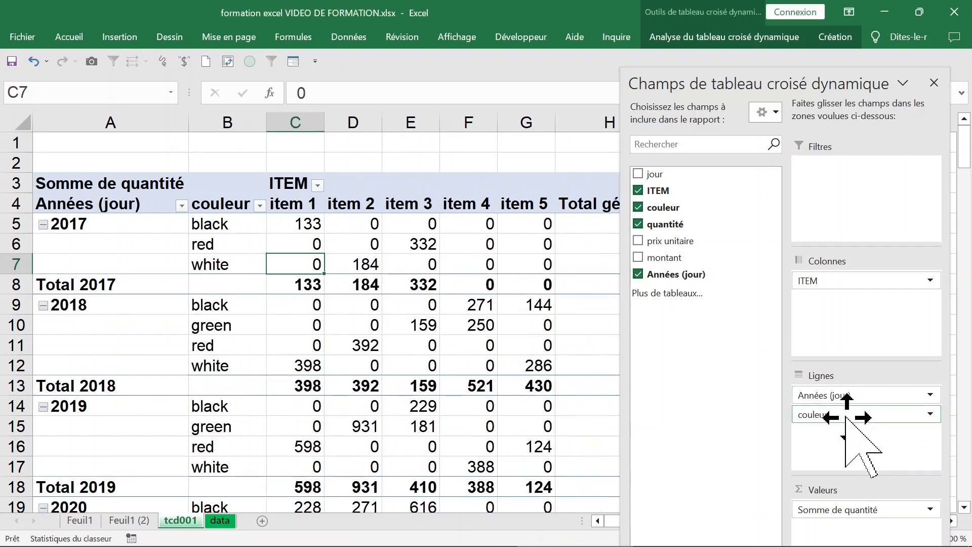
# Move couleur from the rows to the report filters and close the field list
pyautogui.moveTo(846, 417); pyautogui.dragTo(859, 304)
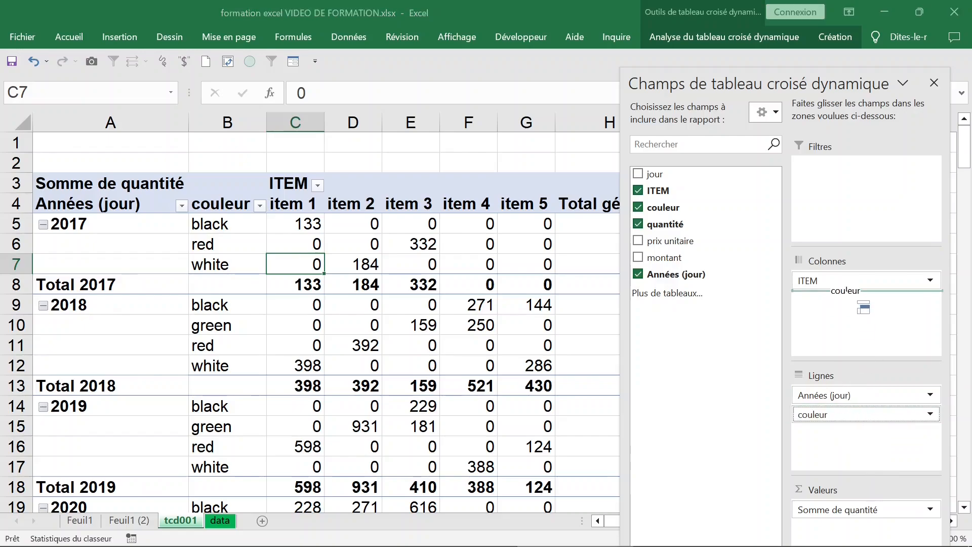
pyautogui.moveTo(844, 212); pyautogui.dragTo(842, 224)
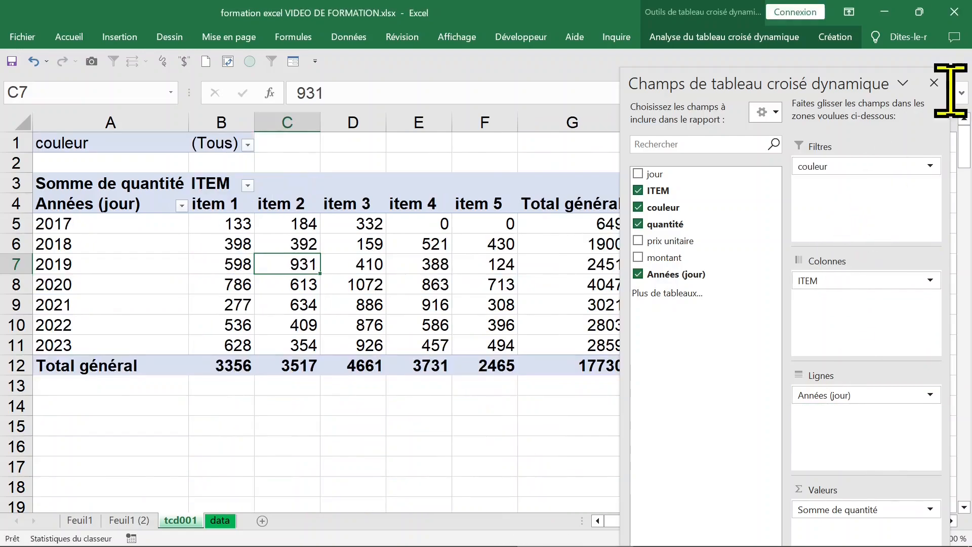
pyautogui.click(934, 83)
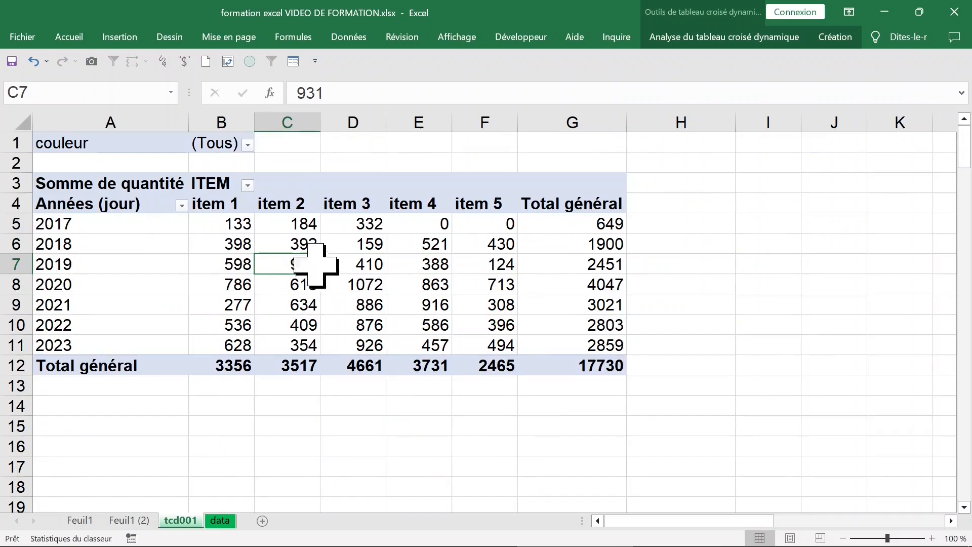
# Examine the quantities in the pivot table across the items, down the item 1 column and along the years
pyautogui.click(144, 182)
pyautogui.click(248, 248)
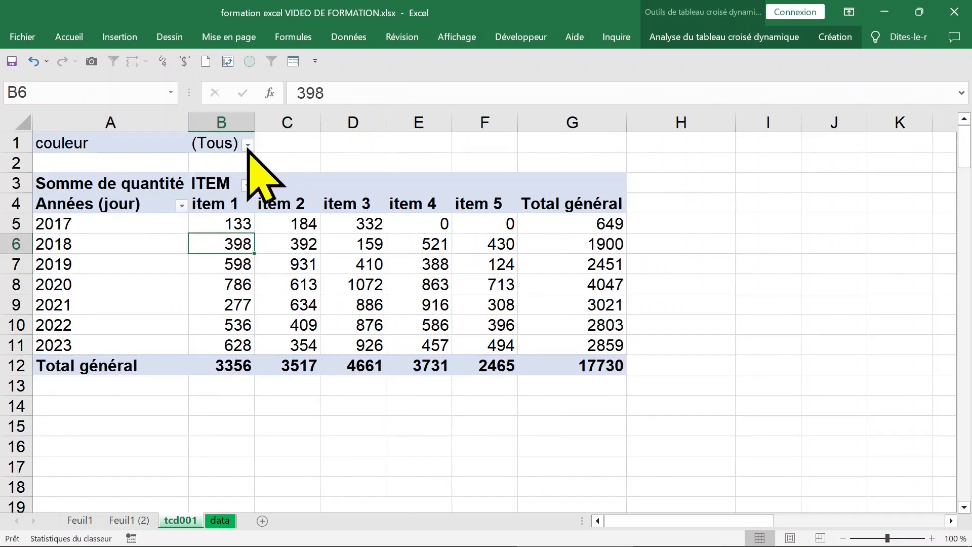
pyautogui.click(248, 145)
pyautogui.click(72, 243)
pyautogui.click(336, 282)
pyautogui.click(221, 223)
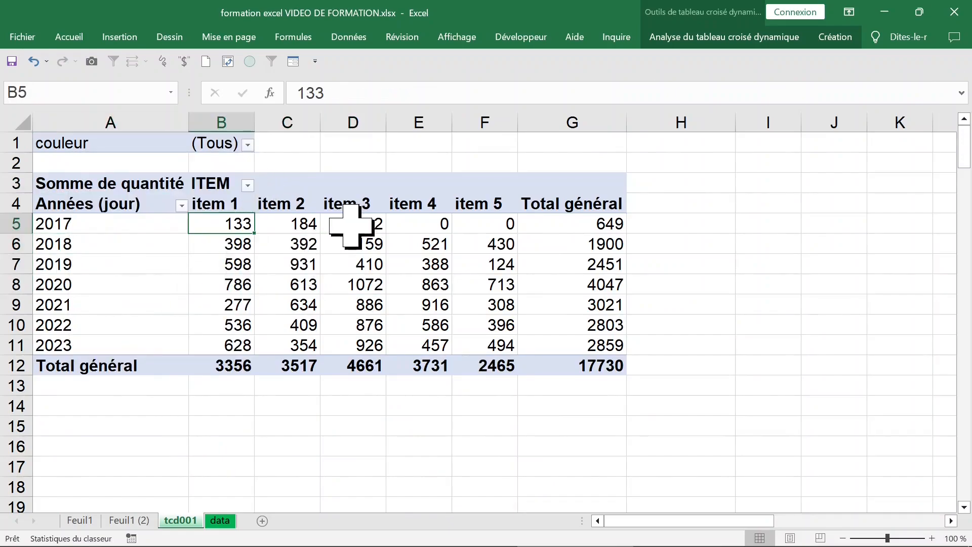
pyautogui.click(351, 225)
pyautogui.click(463, 227)
pyautogui.click(248, 226)
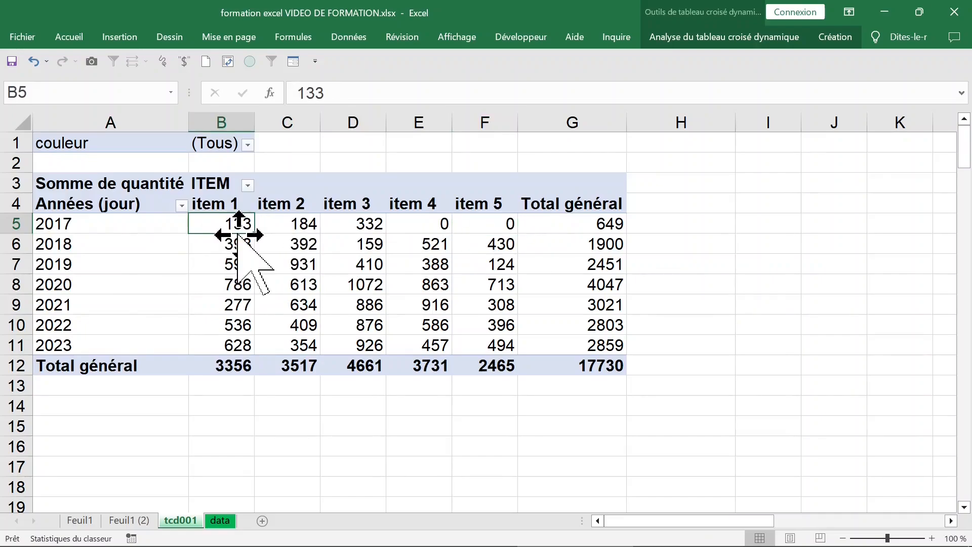
pyautogui.click(231, 118)
pyautogui.moveTo(225, 226); pyautogui.dragTo(228, 365)
pyautogui.click(217, 226)
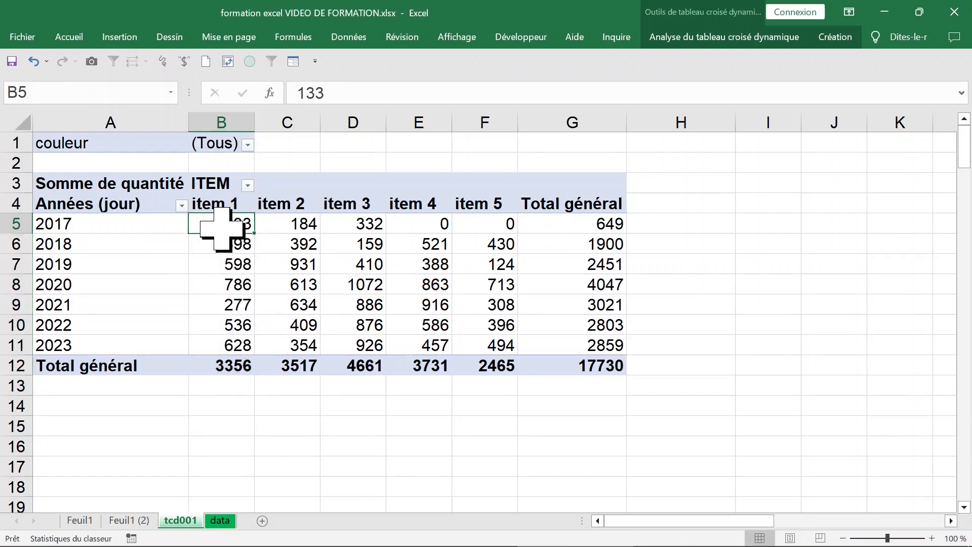
pyautogui.click(102, 219)
pyautogui.click(135, 348)
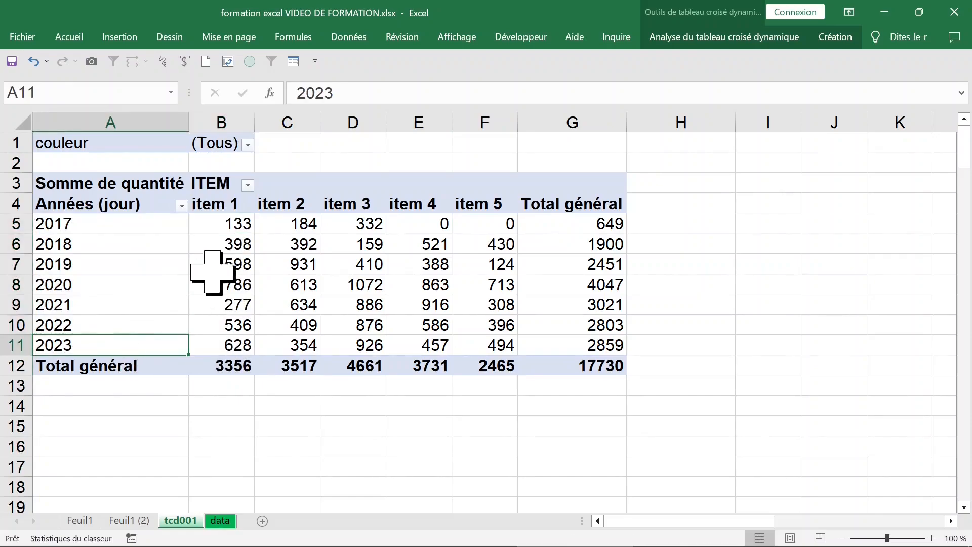
pyautogui.click(134, 227)
pyautogui.click(230, 222)
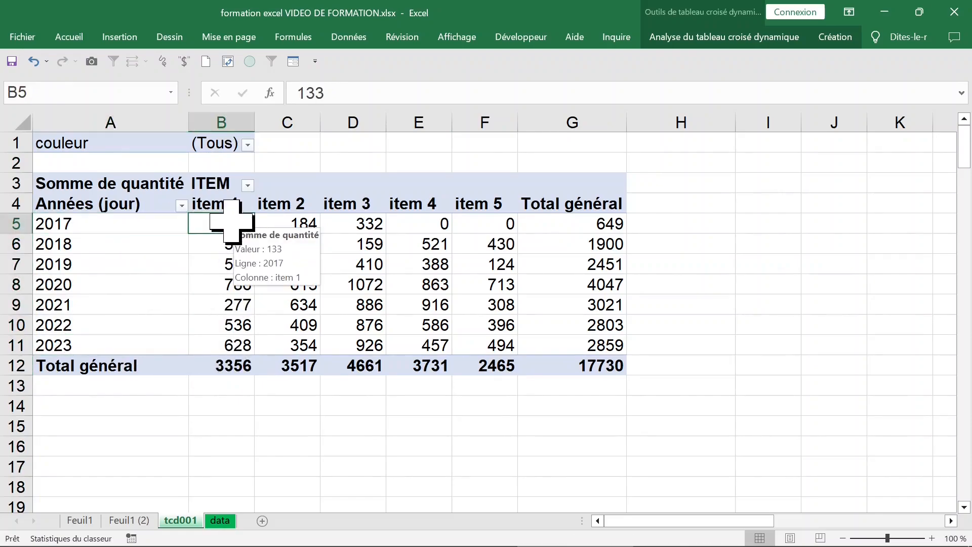
# Show the quantité values as a percentage of the column total
pyautogui.rightClick(220, 221)
pyautogui.moveTo(290, 397)
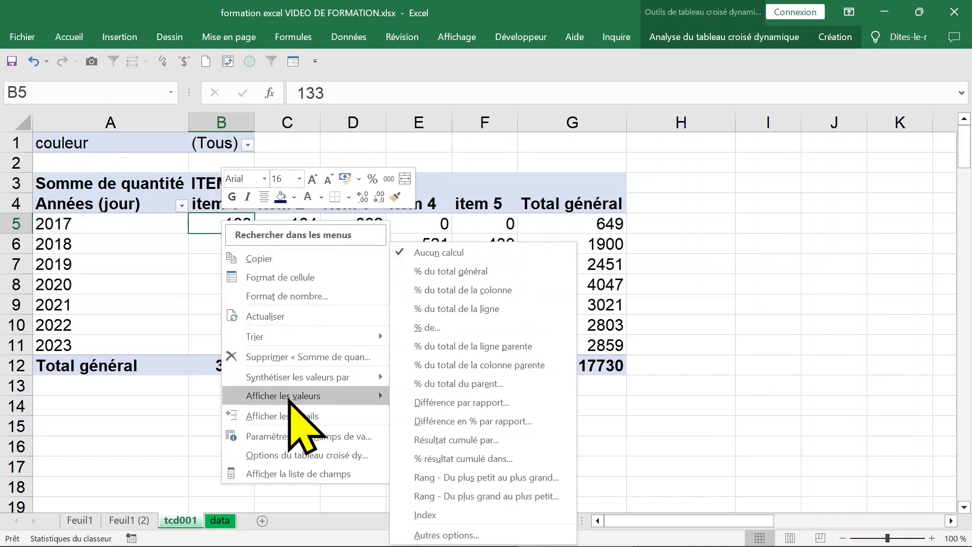
pyautogui.click(527, 296)
# Examine the yearly percentages in the item 1 column and compare the 2017 percentages across the items
pyautogui.click(221, 122)
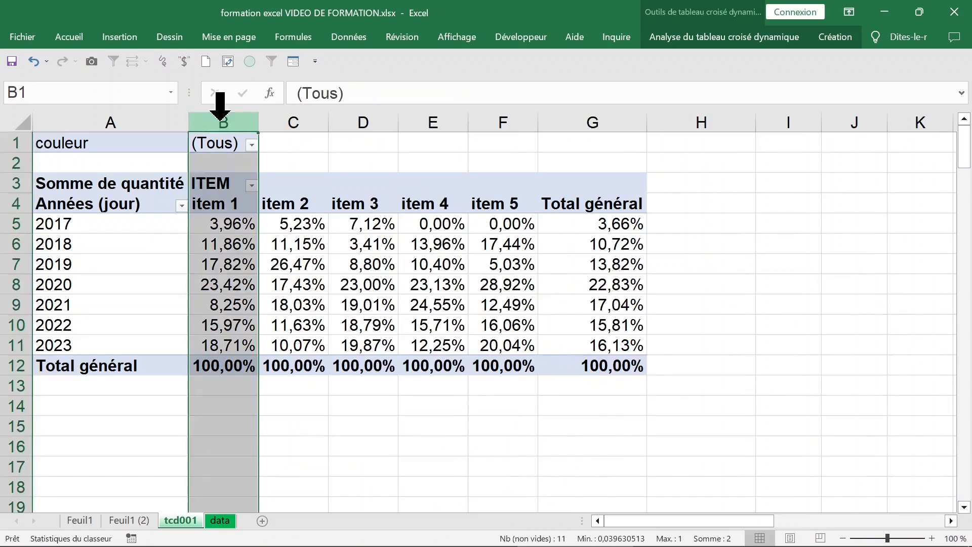
pyautogui.click(223, 284)
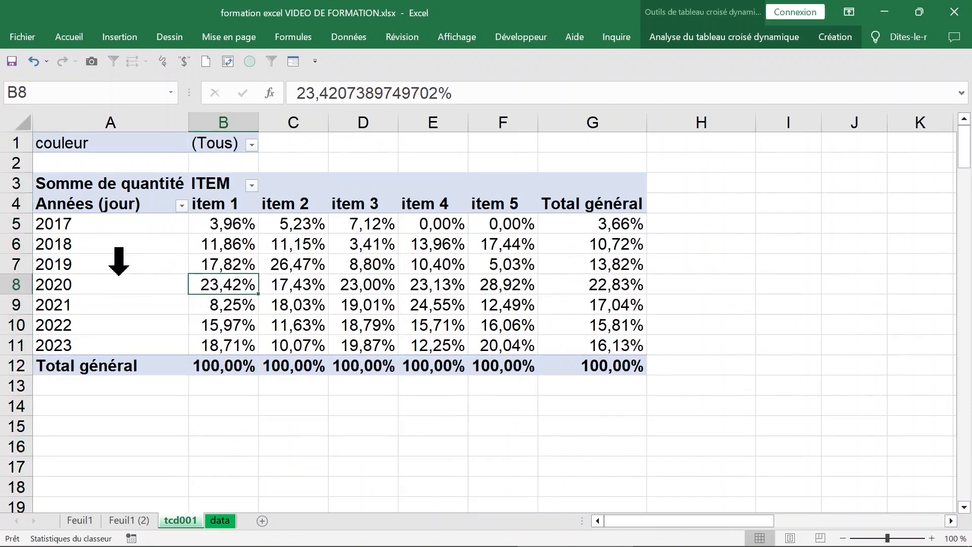
pyautogui.click(101, 225)
pyautogui.click(225, 303)
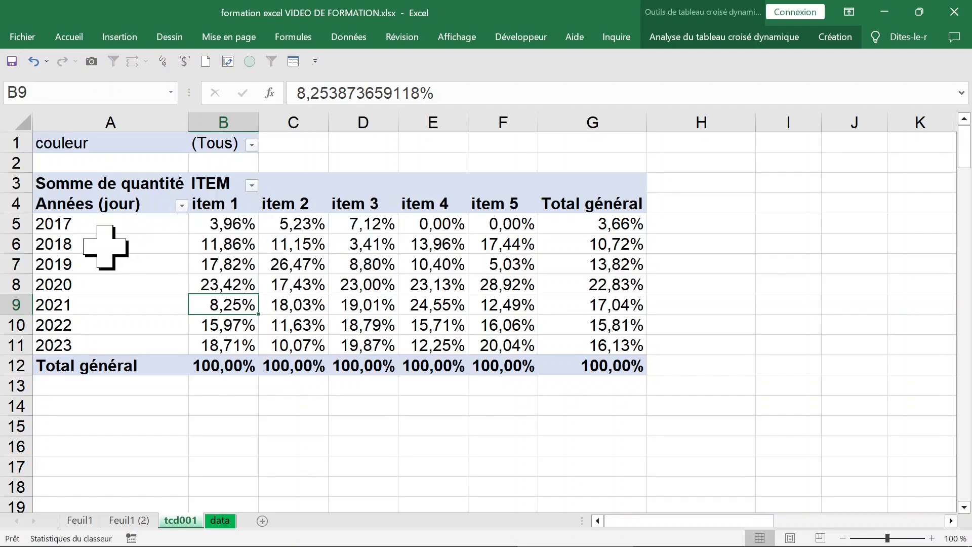
pyautogui.click(243, 223)
pyautogui.click(441, 244)
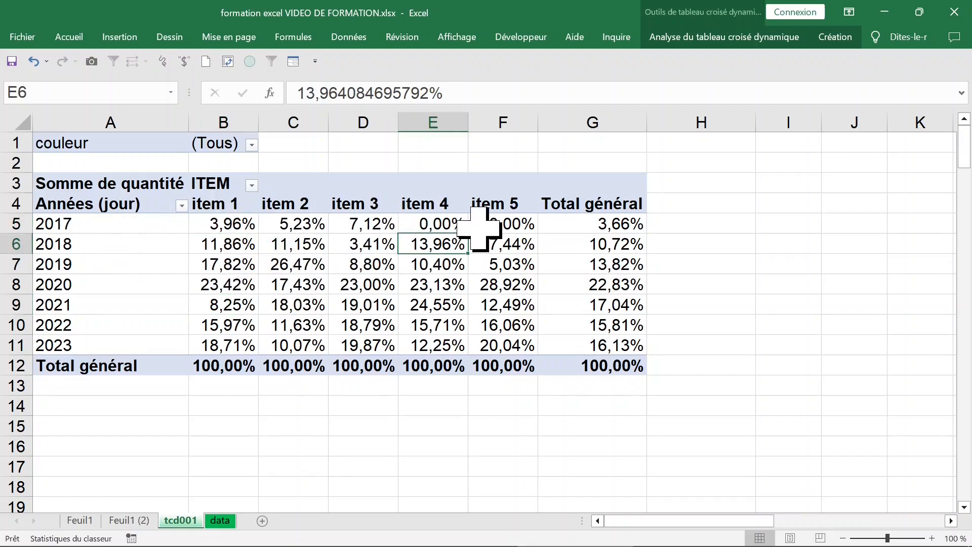
pyautogui.click(502, 224)
pyautogui.click(236, 231)
pyautogui.click(448, 231)
pyautogui.click(322, 230)
# Undo the column percentage display and show the quantité values as a percentage of the row total instead
pyautogui.click(35, 63)
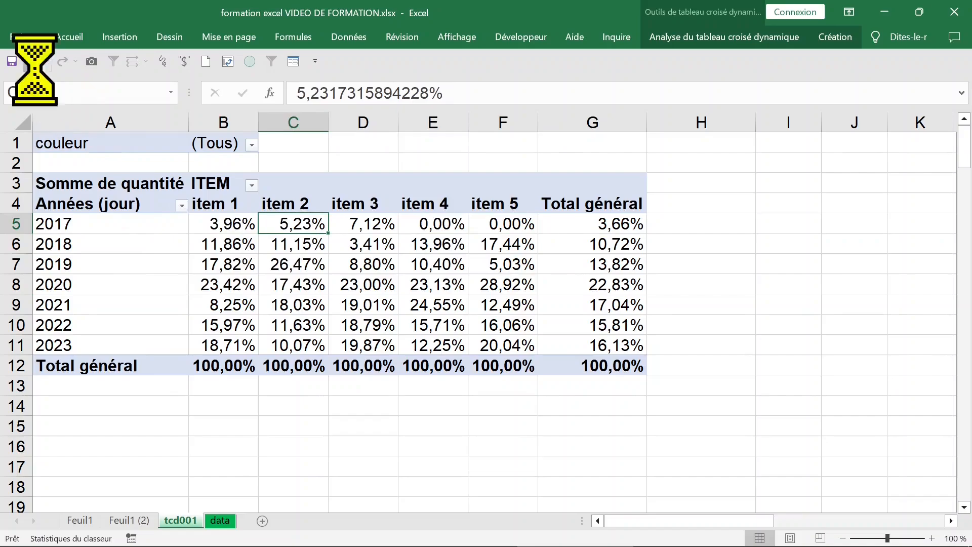
pyautogui.click(235, 233)
pyautogui.rightClick(219, 227)
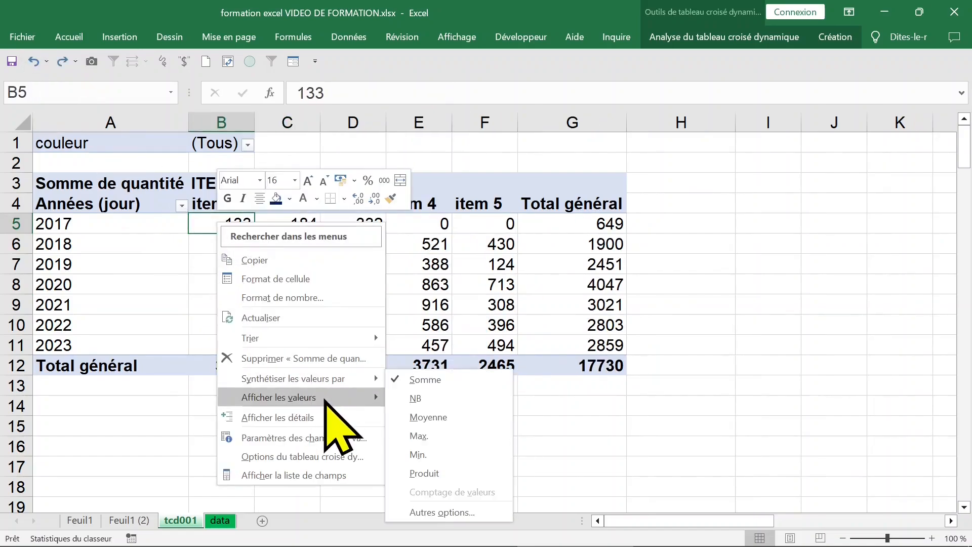
pyautogui.moveTo(324, 400)
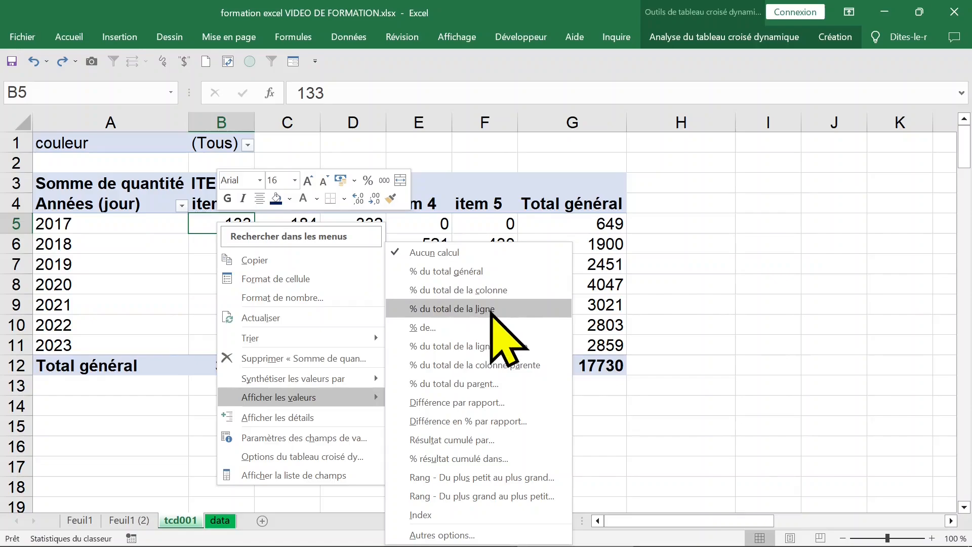
pyautogui.click(499, 329)
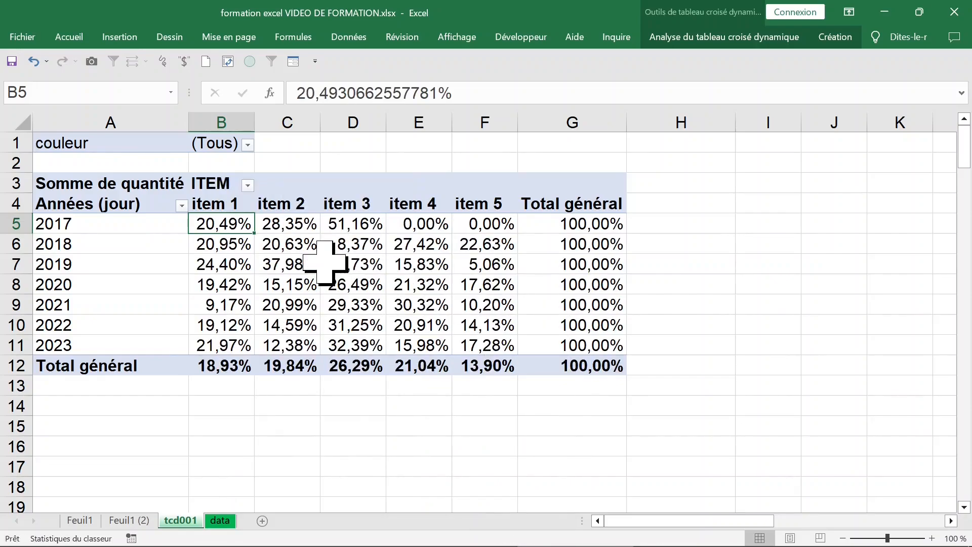
# Examine the 2020 row's percentages across the items
pyautogui.click(61, 284)
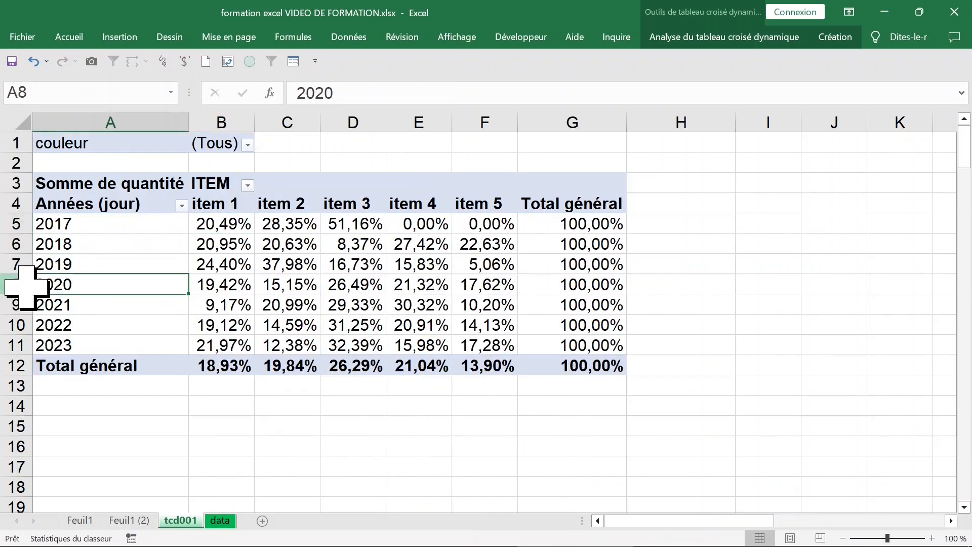
pyautogui.click(13, 285)
pyautogui.moveTo(248, 284); pyautogui.dragTo(473, 284)
# Reopen the field list, remove Années (jour) from the rows and put couleur there instead of in the filters
pyautogui.rightClick(233, 227)
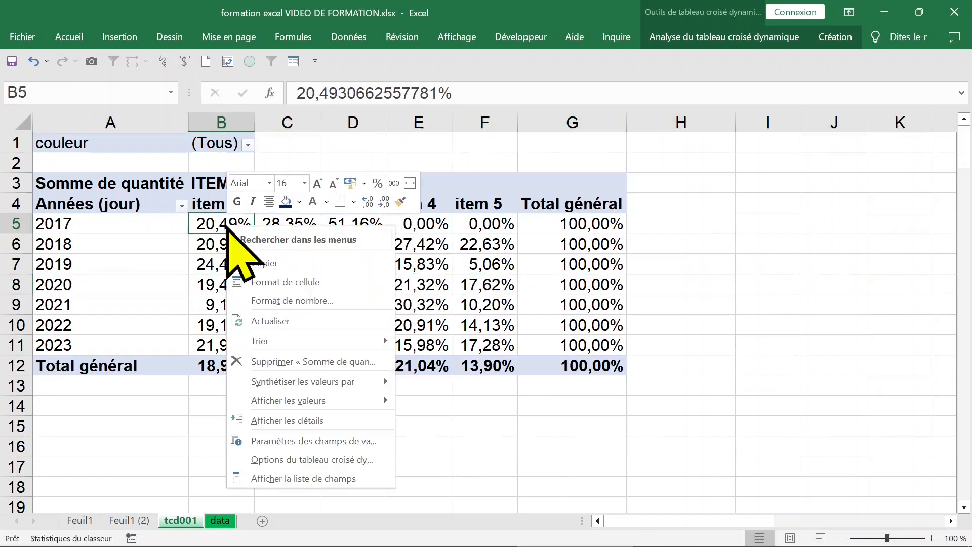
pyautogui.click(284, 478)
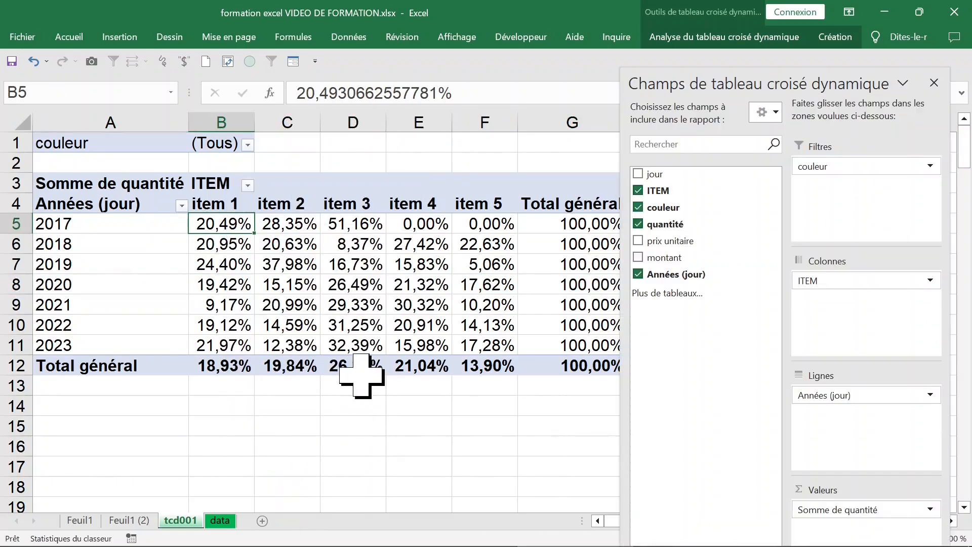
pyautogui.click(638, 274)
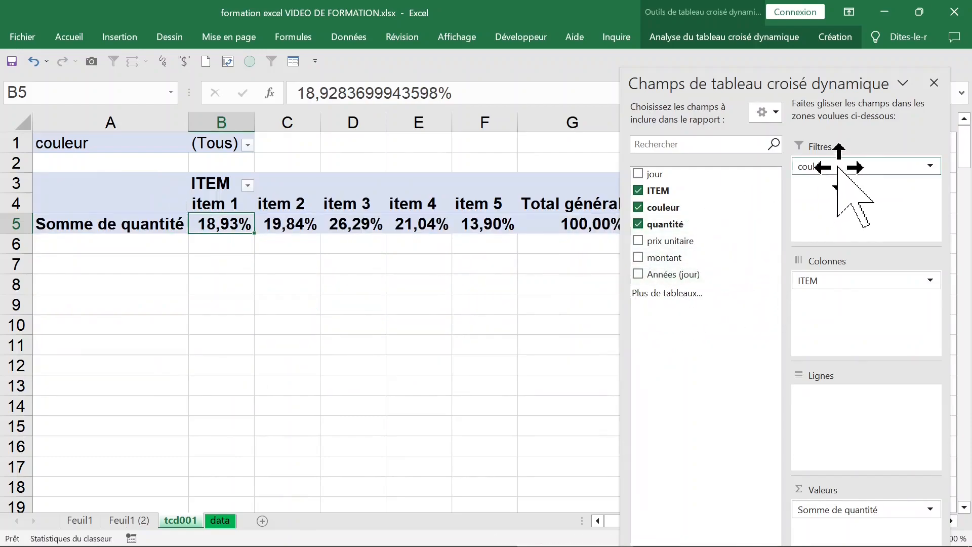
pyautogui.moveTo(838, 167); pyautogui.dragTo(841, 415)
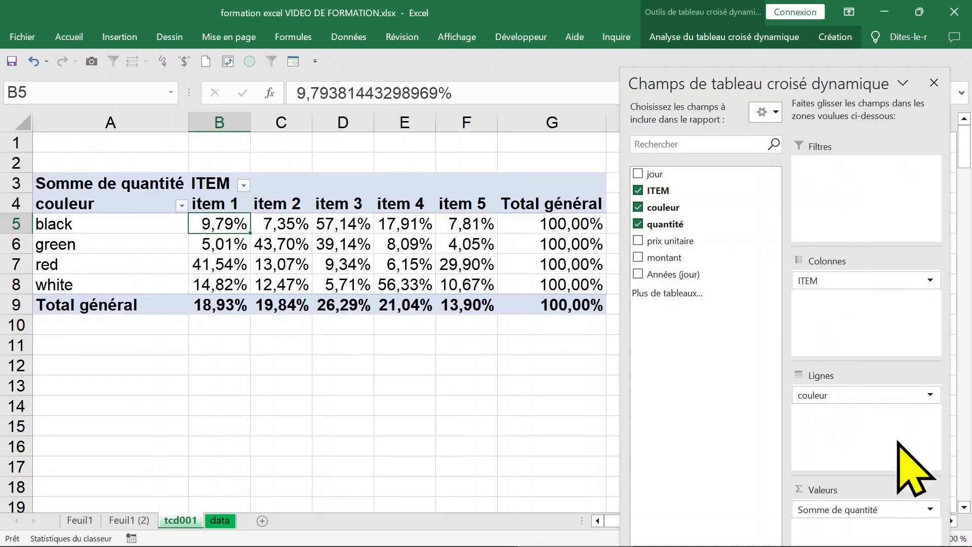
# Replace quantité with montant in the pivot table's values and close the field list
pyautogui.moveTo(881, 512); pyautogui.dragTo(755, 448)
pyautogui.click(639, 257)
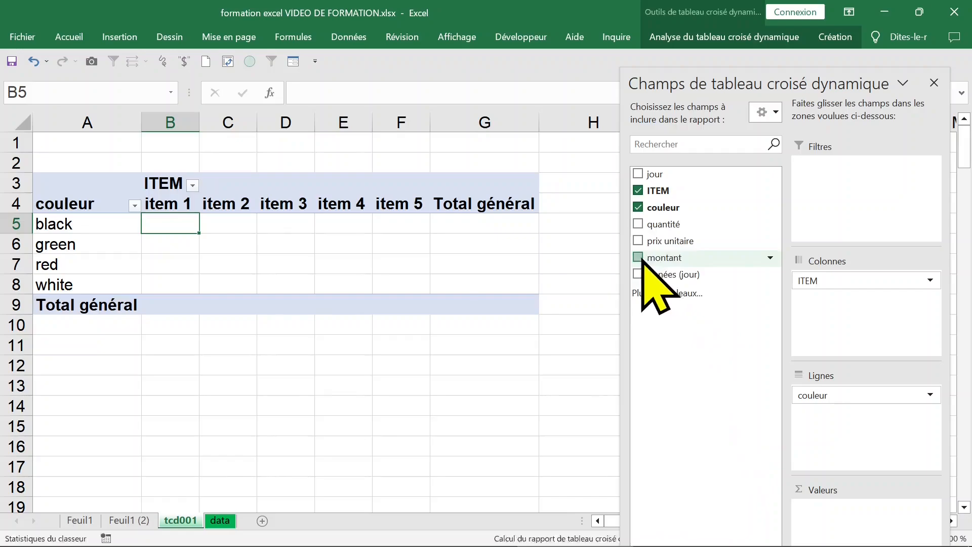
pyautogui.click(934, 82)
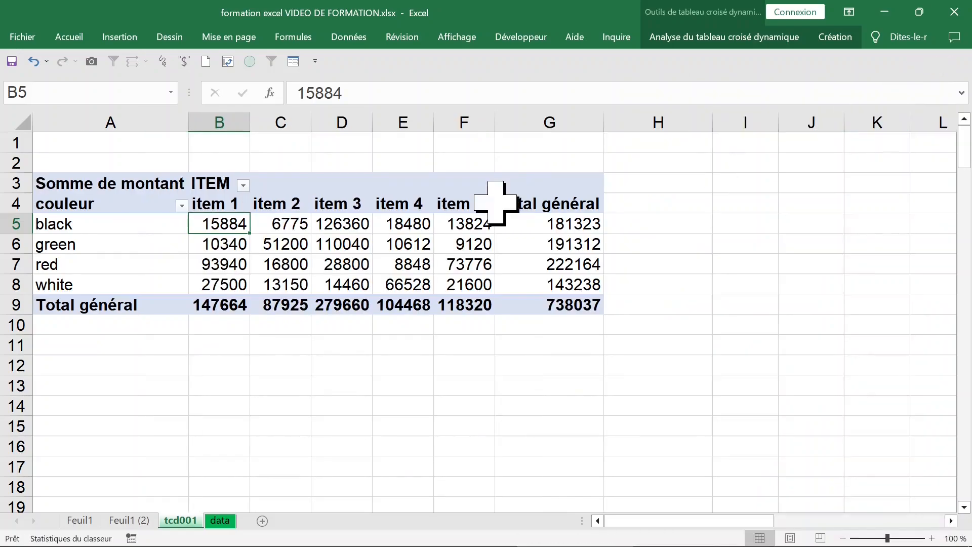
# Format the pivot table's montant values as Monétaire with the € symbol and 2 decimals
pyautogui.click(104, 213)
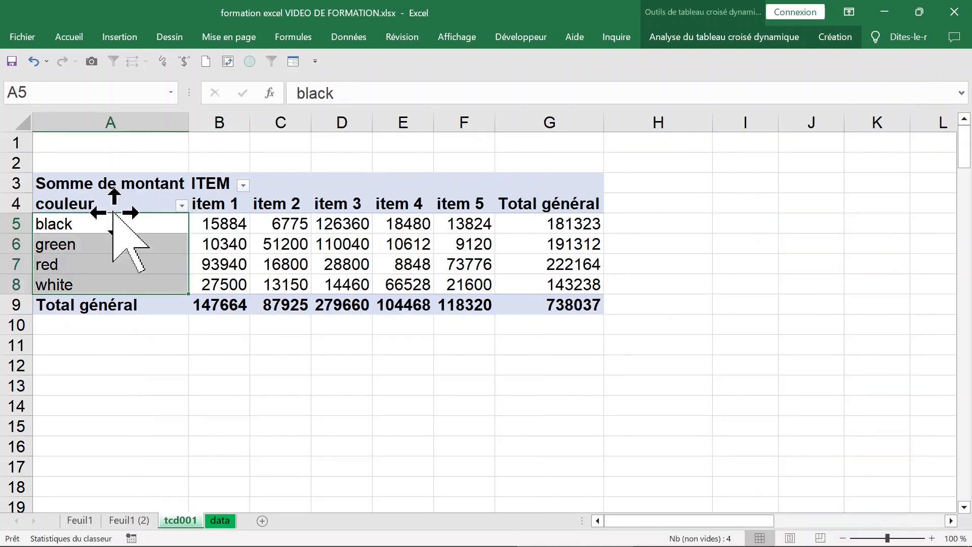
pyautogui.click(223, 223)
pyautogui.rightClick(223, 223)
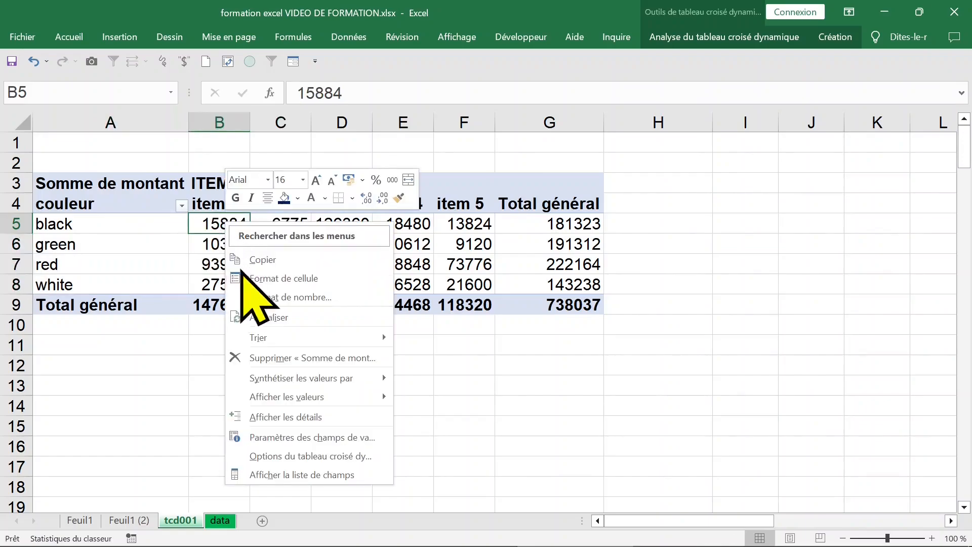
pyautogui.click(277, 297)
pyautogui.click(101, 185)
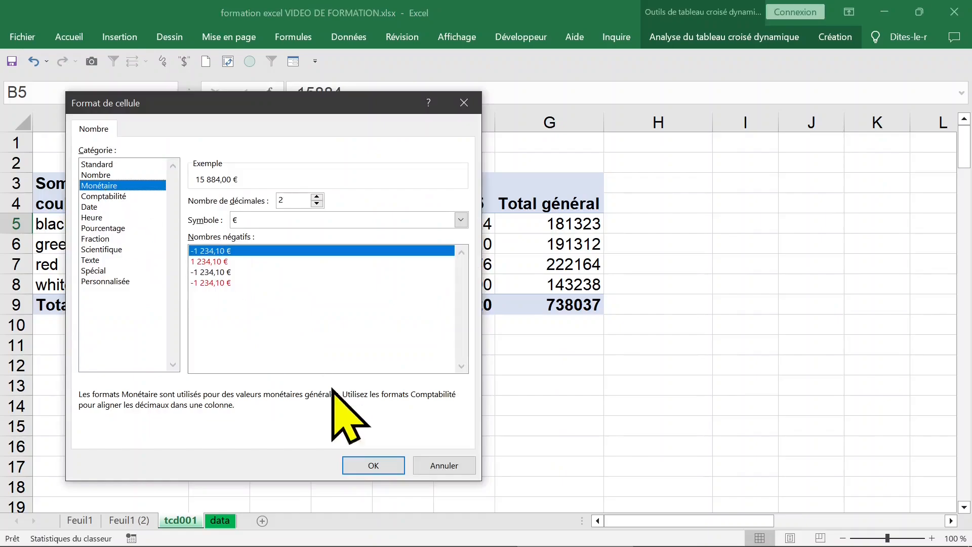
pyautogui.click(369, 464)
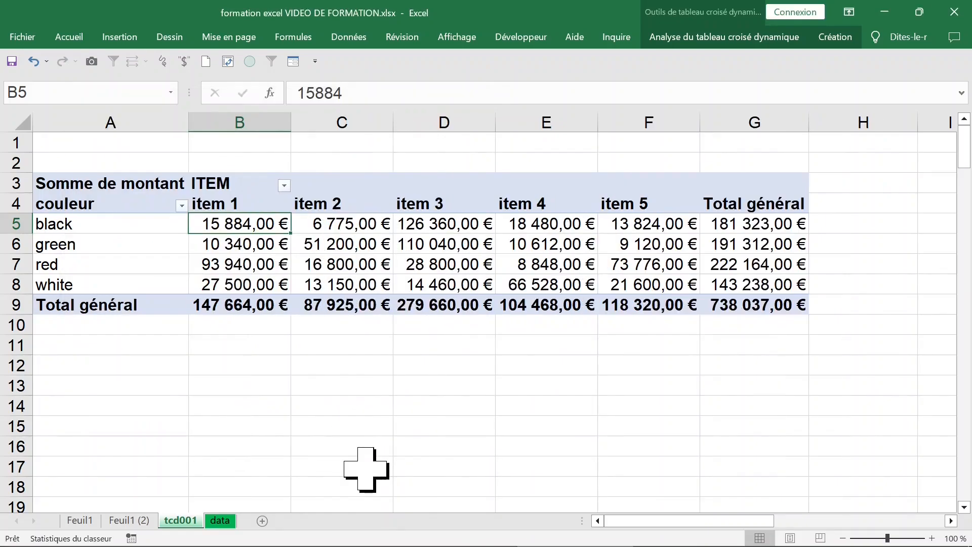
# Reopen the field list, add Années (jour) to the pivot table's rows and place it above couleur
pyautogui.click(119, 263)
pyautogui.click(256, 223)
pyautogui.rightClick(241, 226)
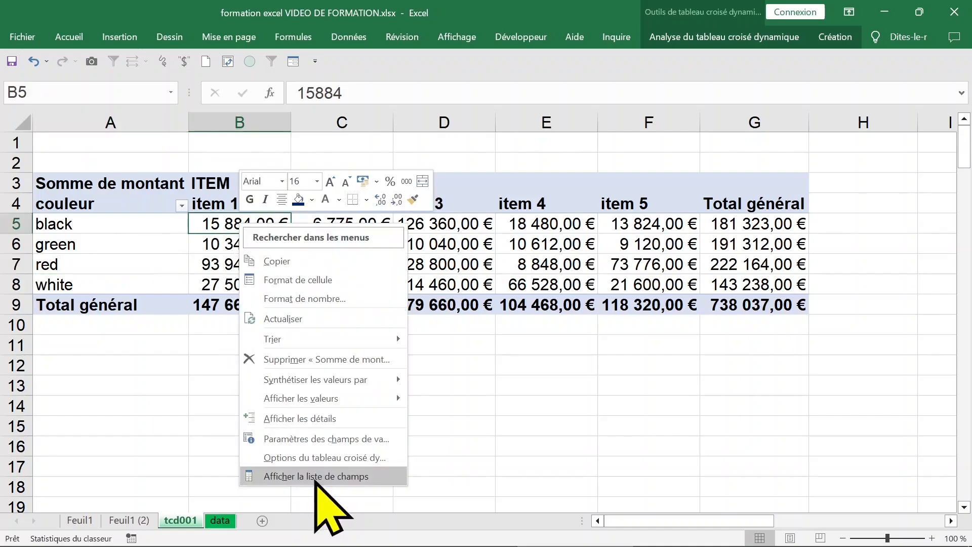
pyautogui.click(316, 478)
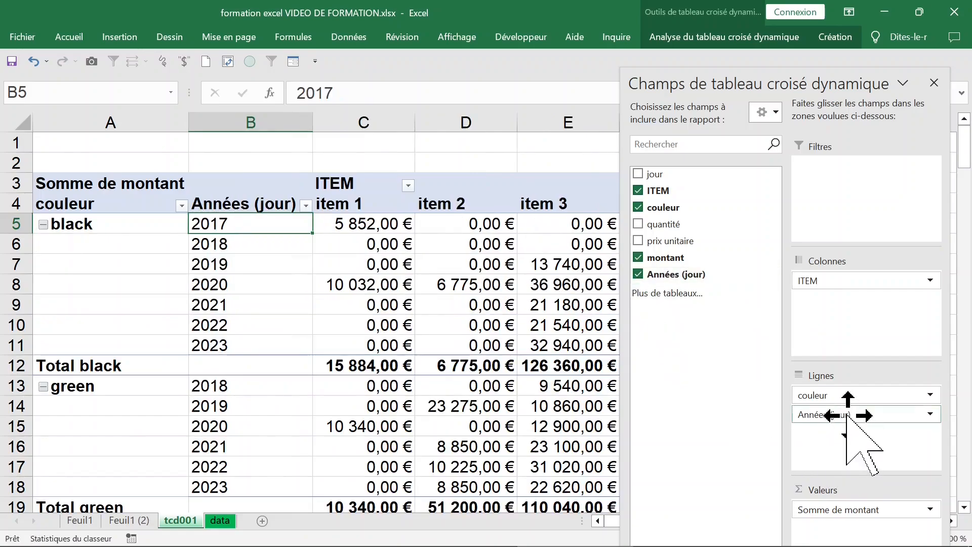
pyautogui.moveTo(846, 415); pyautogui.dragTo(843, 391)
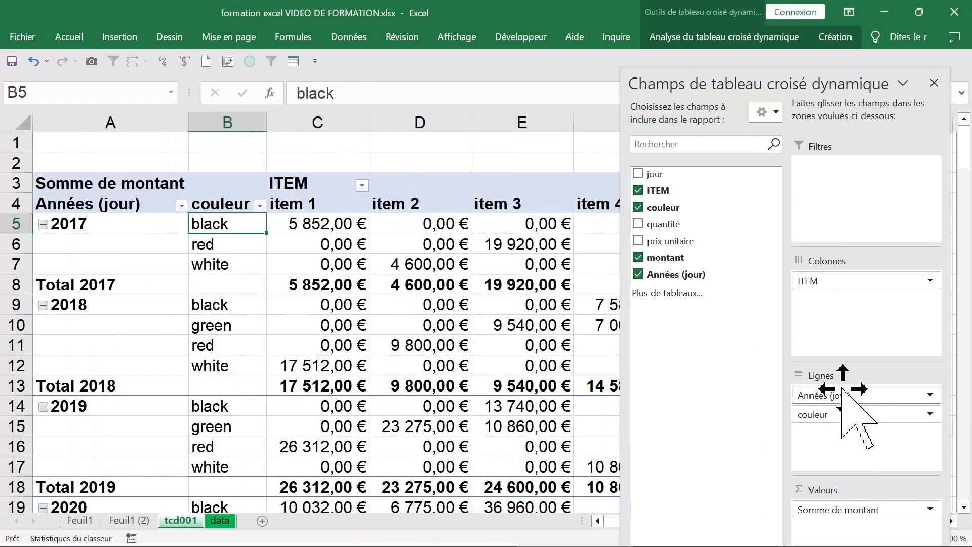
# Move ITEM from the columns to the filters, place couleur above Années (jour) in the rows and close the field list
pyautogui.moveTo(839, 283); pyautogui.dragTo(852, 291)
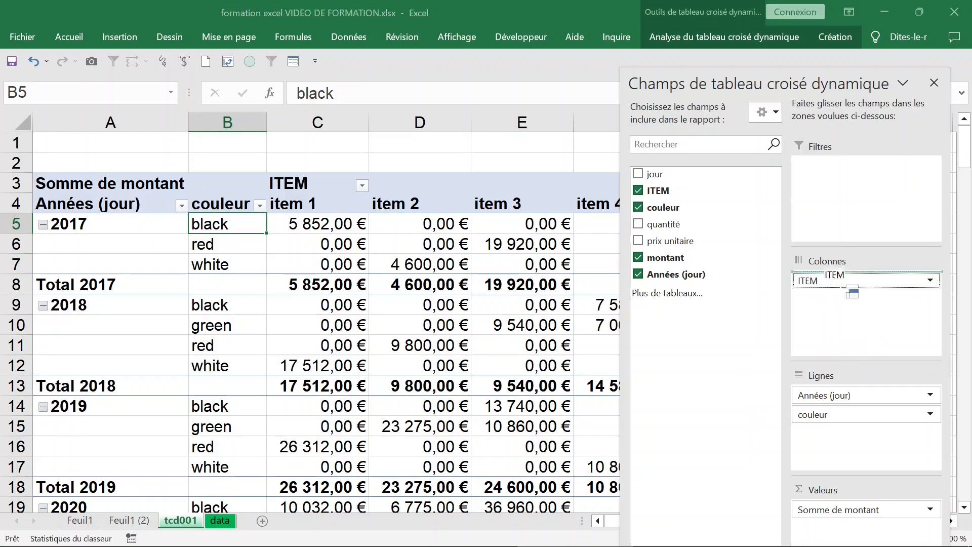
pyautogui.moveTo(843, 190); pyautogui.dragTo(830, 188)
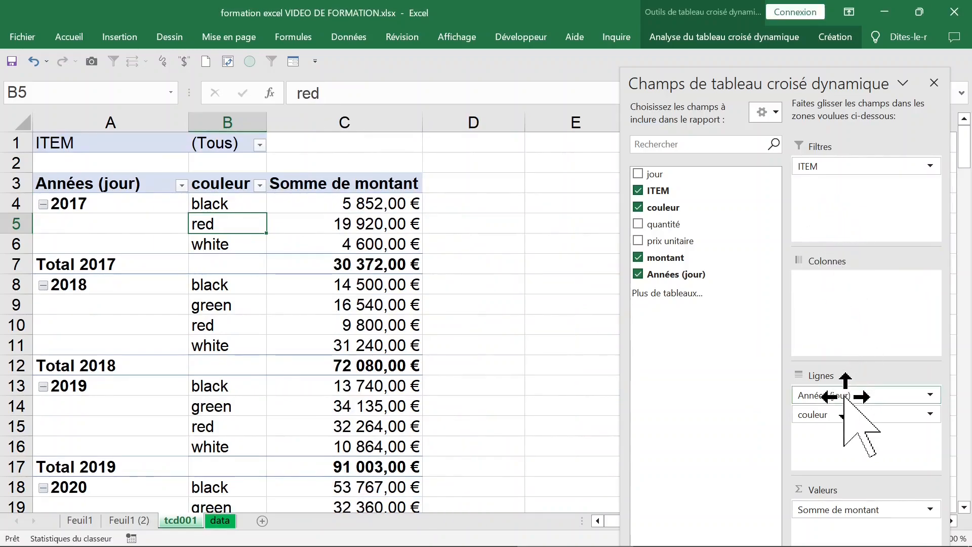
pyautogui.moveTo(846, 418); pyautogui.dragTo(860, 405)
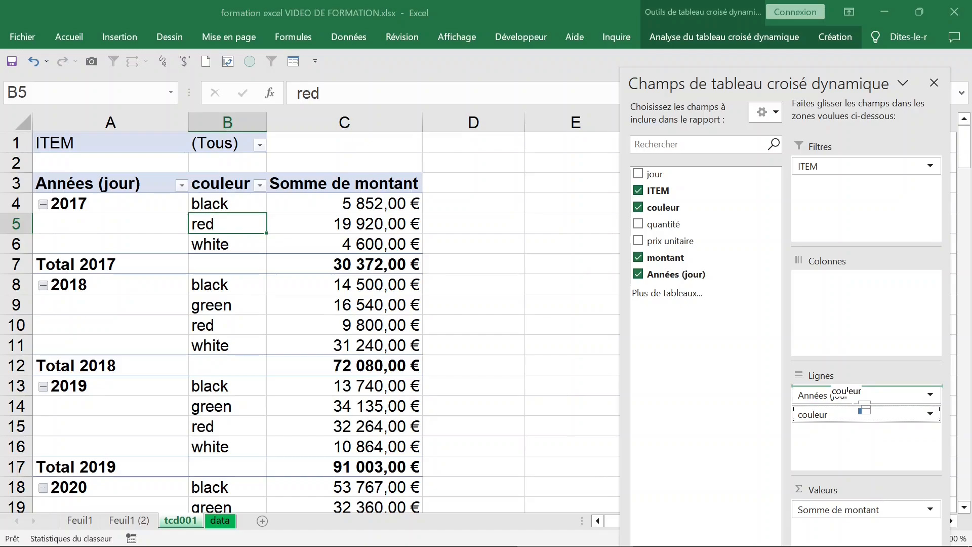
pyautogui.moveTo(860, 404); pyautogui.dragTo(858, 398)
pyautogui.click(934, 82)
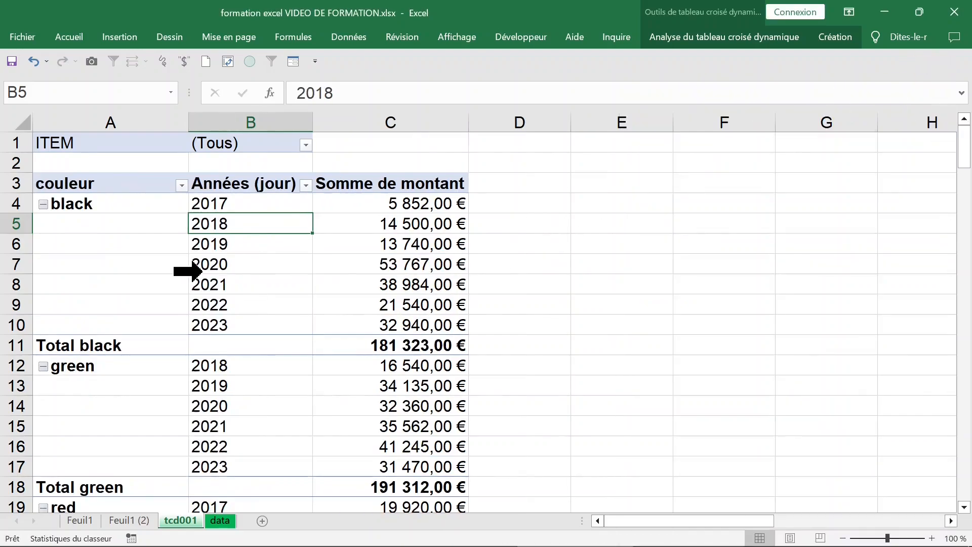
# Examine the yearly amounts and totals for each colour and the blank cells beneath each couleur label
pyautogui.click(94, 225)
pyautogui.scroll(-4, 122, 340)
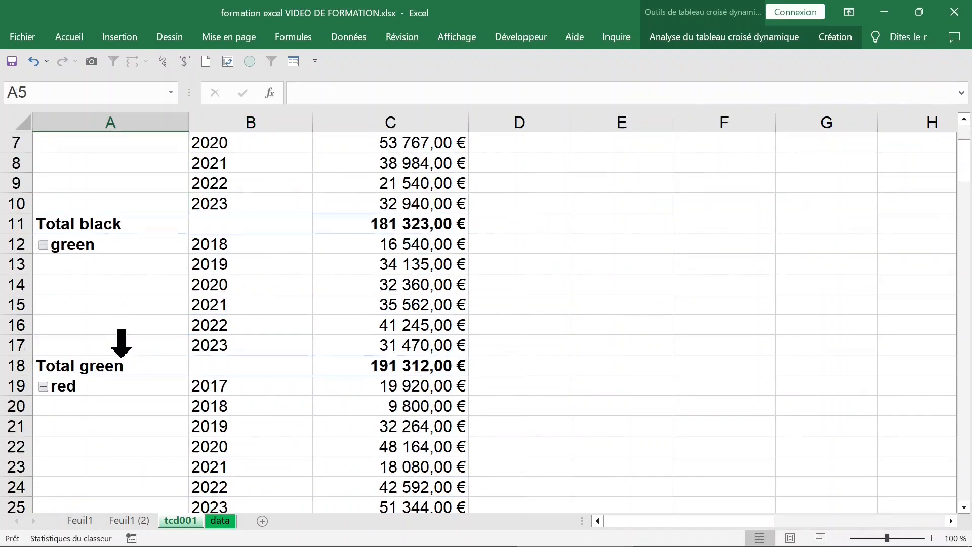
pyautogui.scroll(-2, 138, 345)
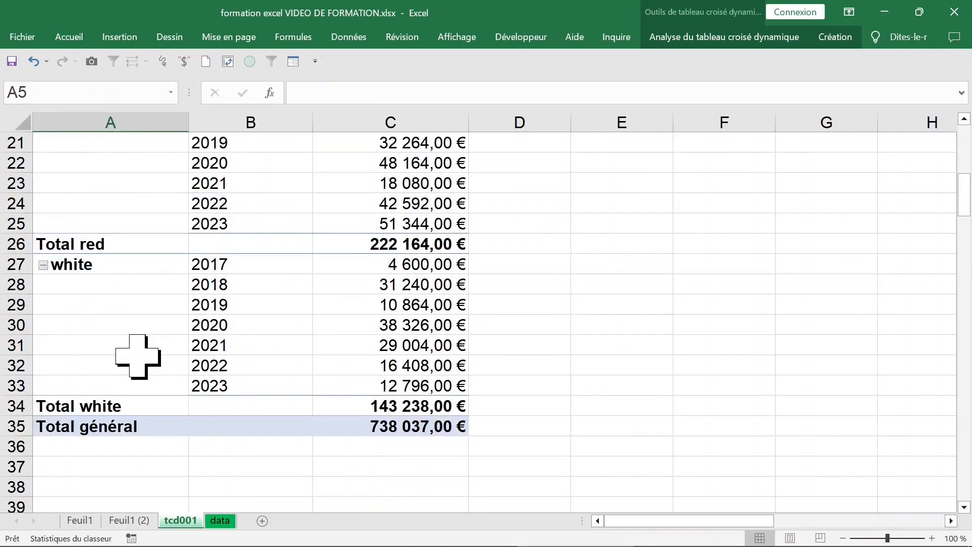
pyautogui.scroll(7, 138, 357)
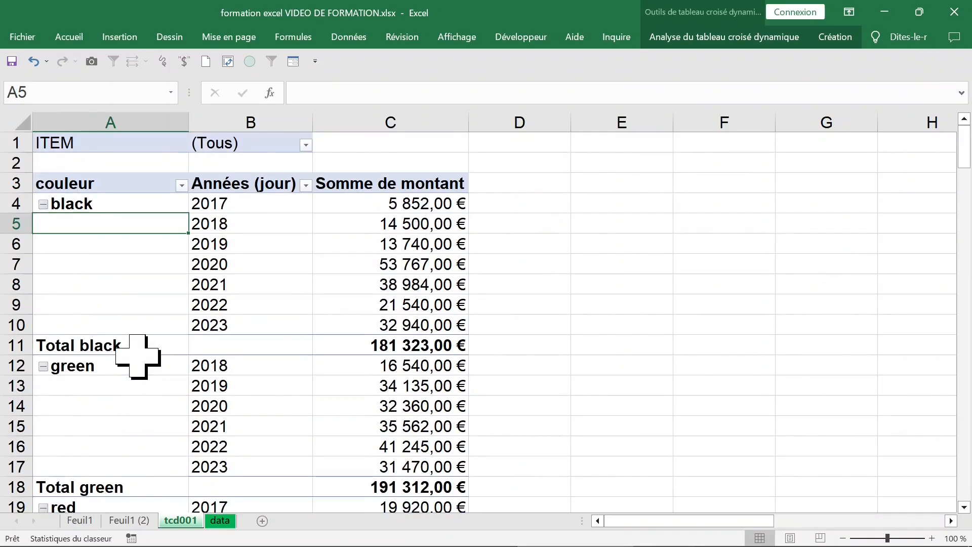
pyautogui.click(374, 206)
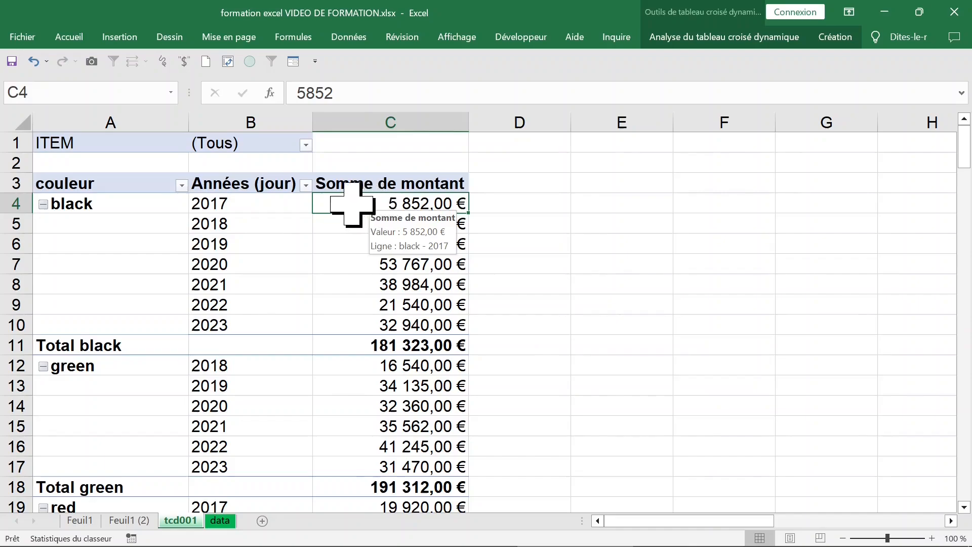
pyautogui.moveTo(126, 228); pyautogui.dragTo(135, 329)
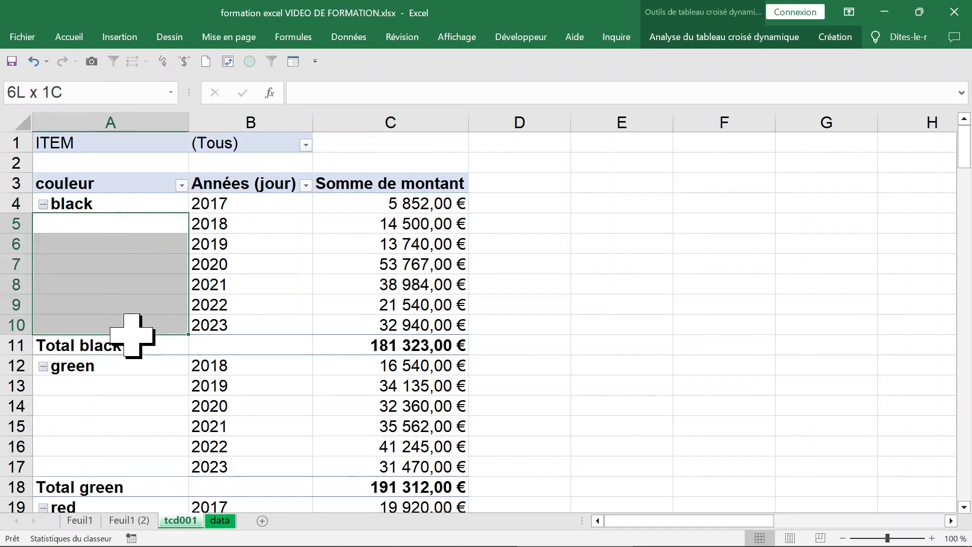
pyautogui.click(106, 121)
pyautogui.click(120, 248)
pyautogui.click(149, 222)
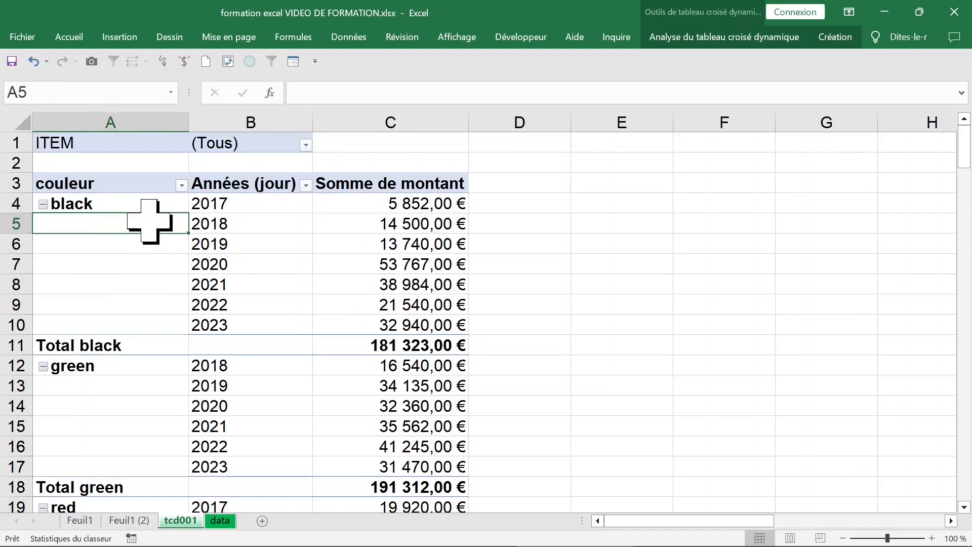
# Apply the tabular report layout to the pivot table and repeat all item labels
pyautogui.click(834, 36)
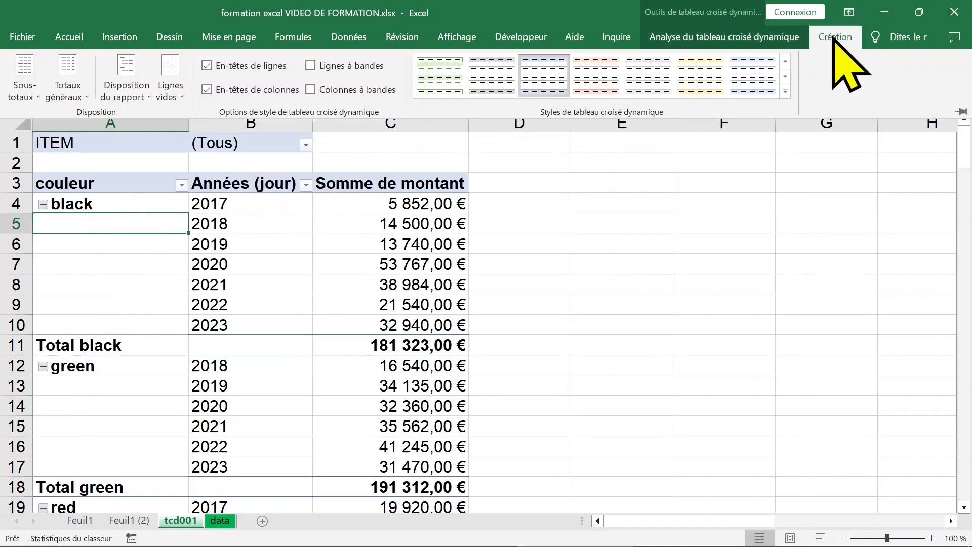
pyautogui.click(143, 93)
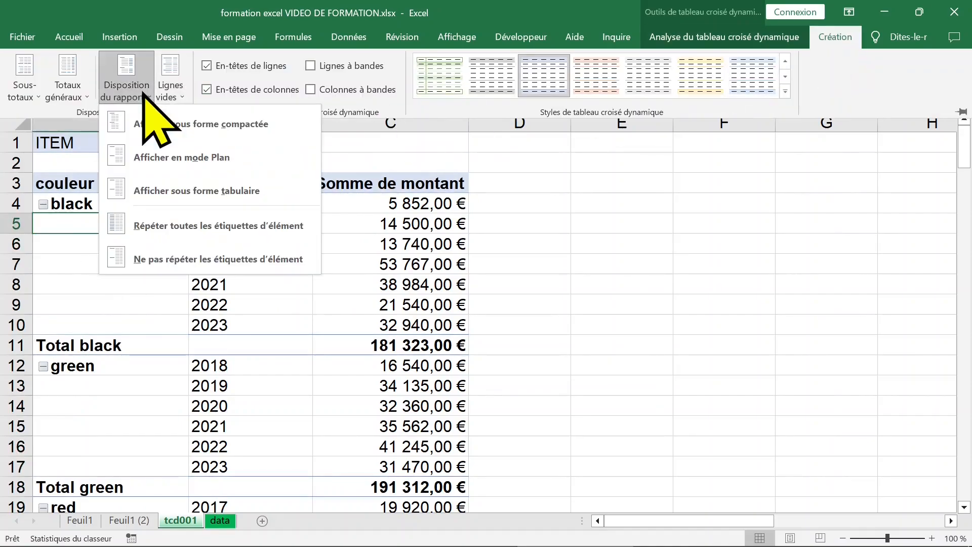
pyautogui.click(192, 191)
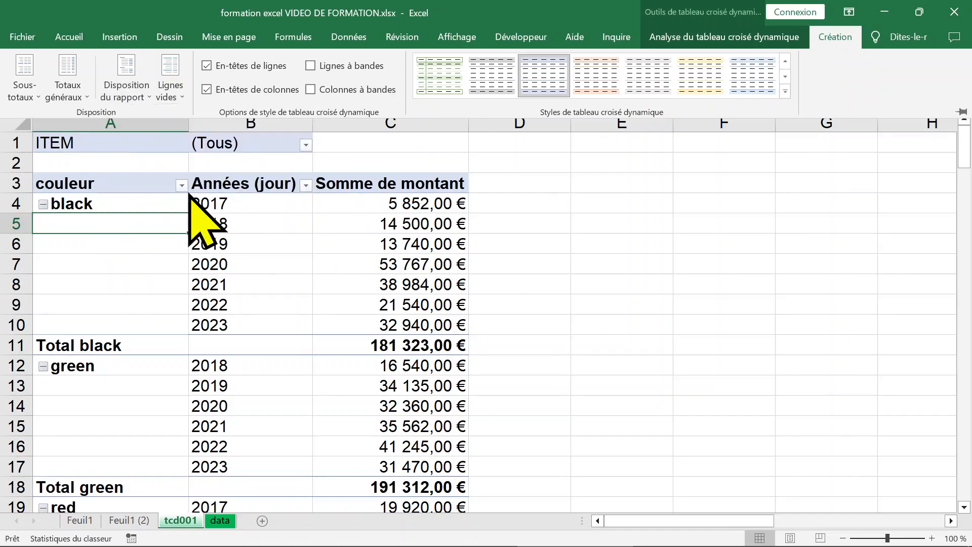
pyautogui.click(132, 94)
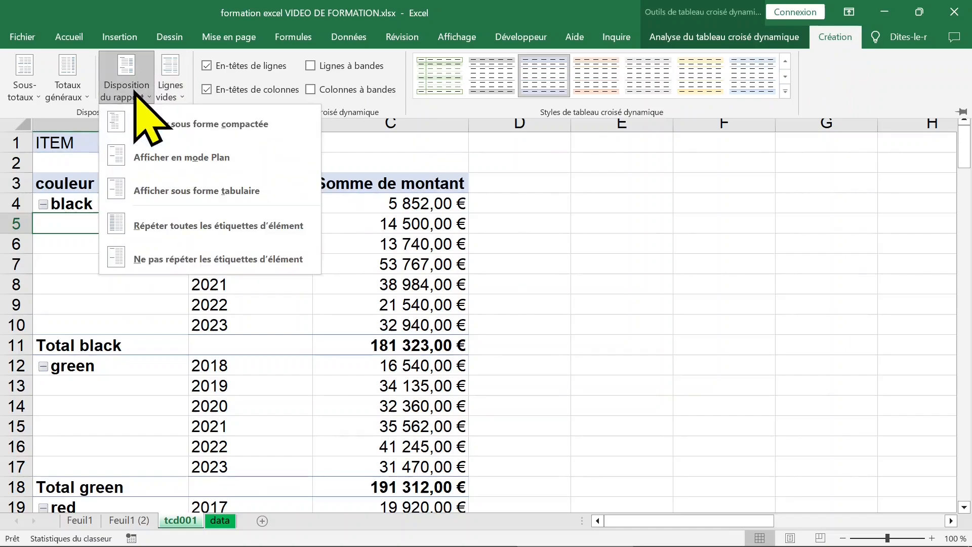
pyautogui.click(216, 236)
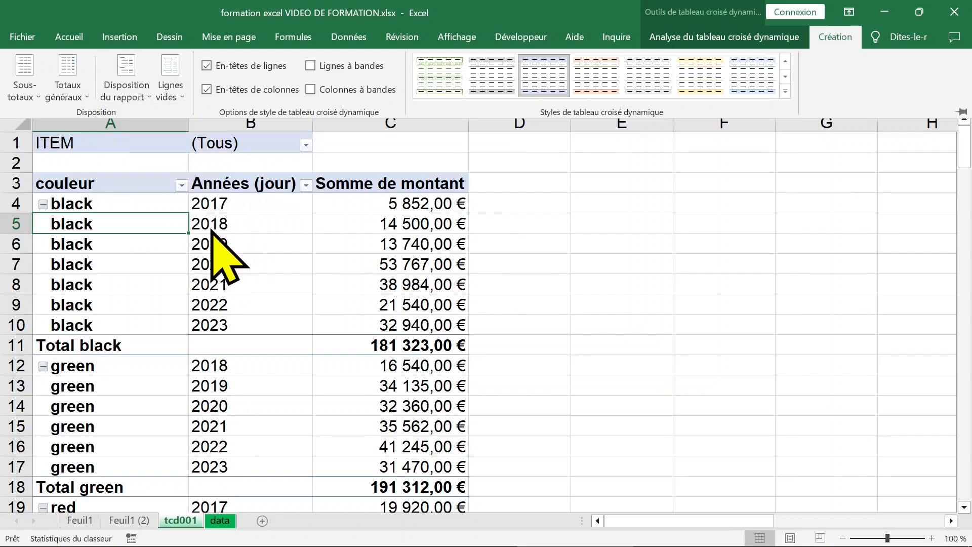
pyautogui.click(282, 231)
pyautogui.click(282, 228)
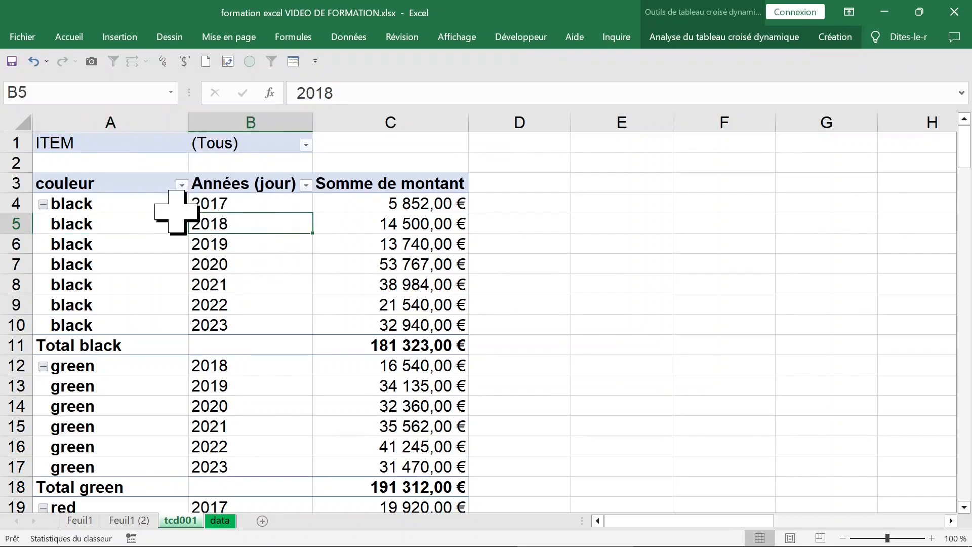
pyautogui.click(144, 208)
pyautogui.click(167, 264)
# Collapse the entire couleur field starting from the black label, and undo the collapse
pyautogui.click(135, 209)
pyautogui.scroll(-2, 181, 280)
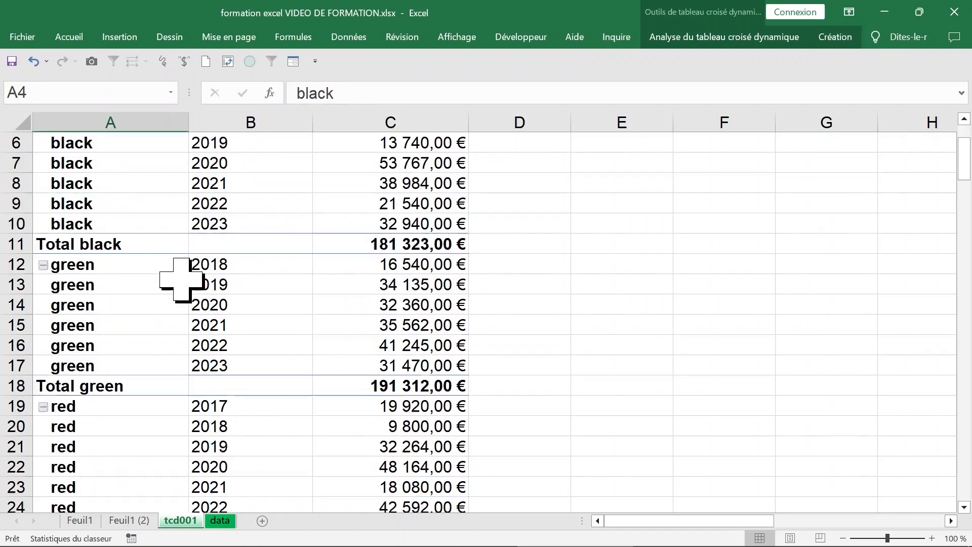
pyautogui.scroll(2, 181, 280)
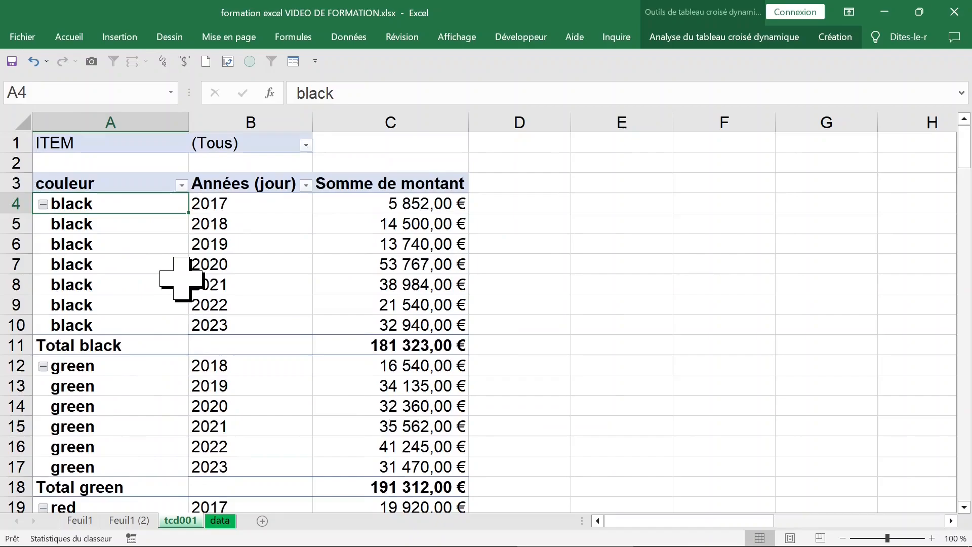
pyautogui.rightClick(127, 205)
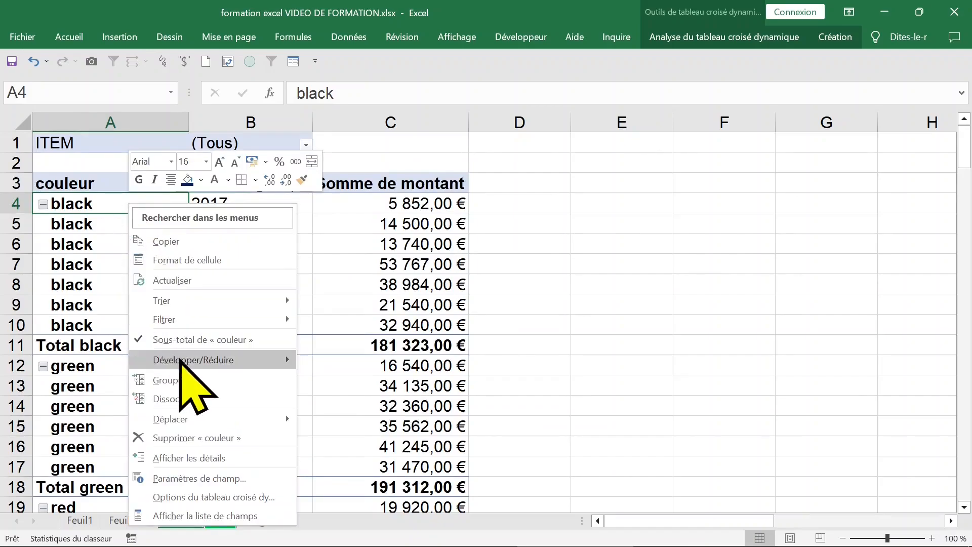
pyautogui.moveTo(179, 358)
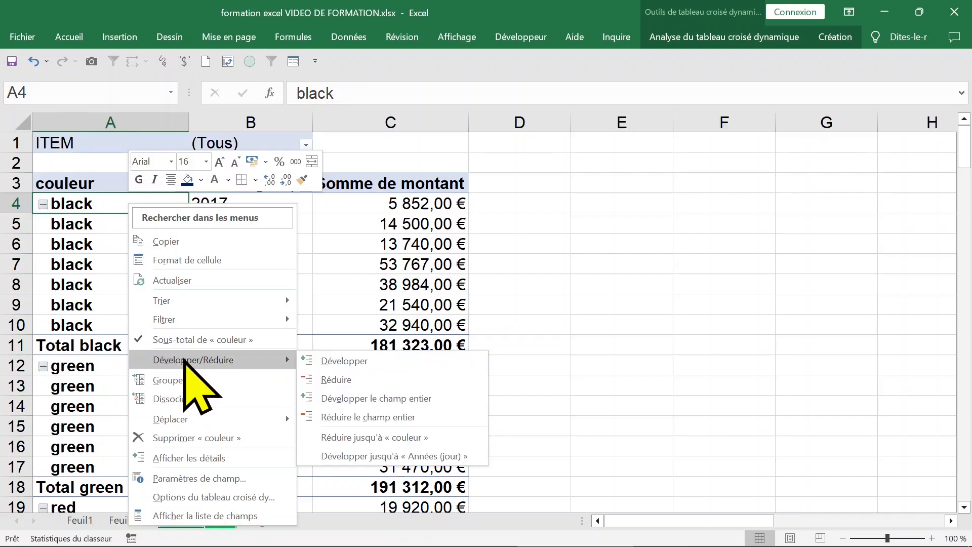
pyautogui.click(387, 417)
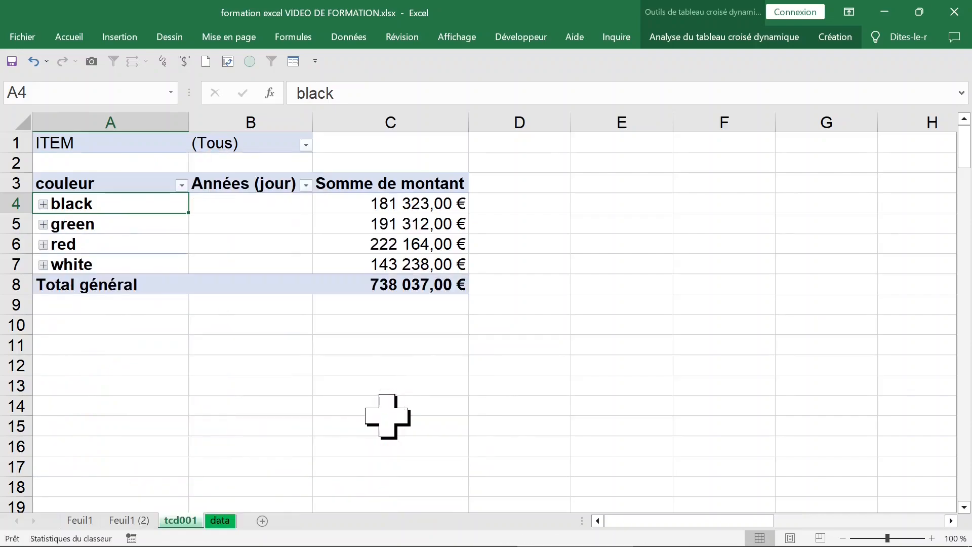
pyautogui.click(34, 62)
# Show the Somme de montant values as a percentage of the column total
pyautogui.click(268, 205)
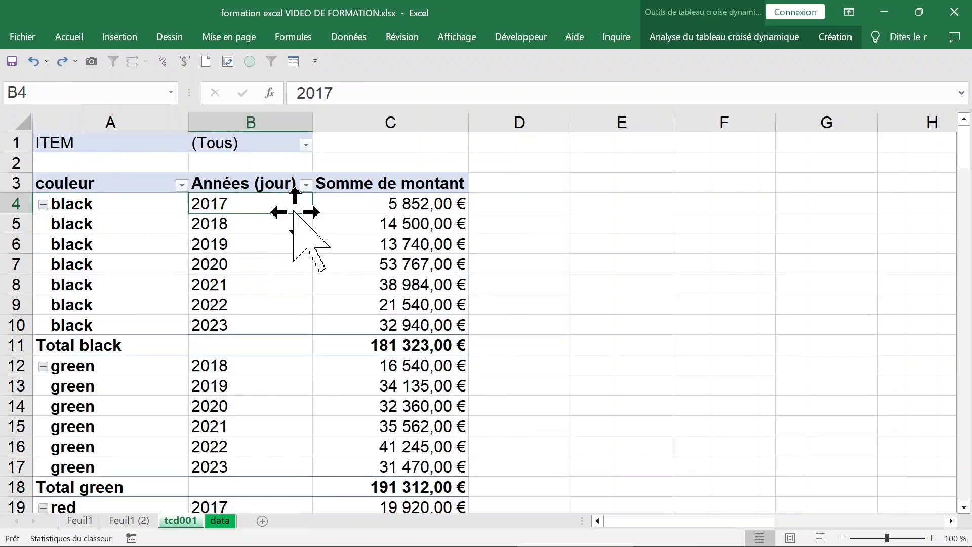
pyautogui.click(443, 208)
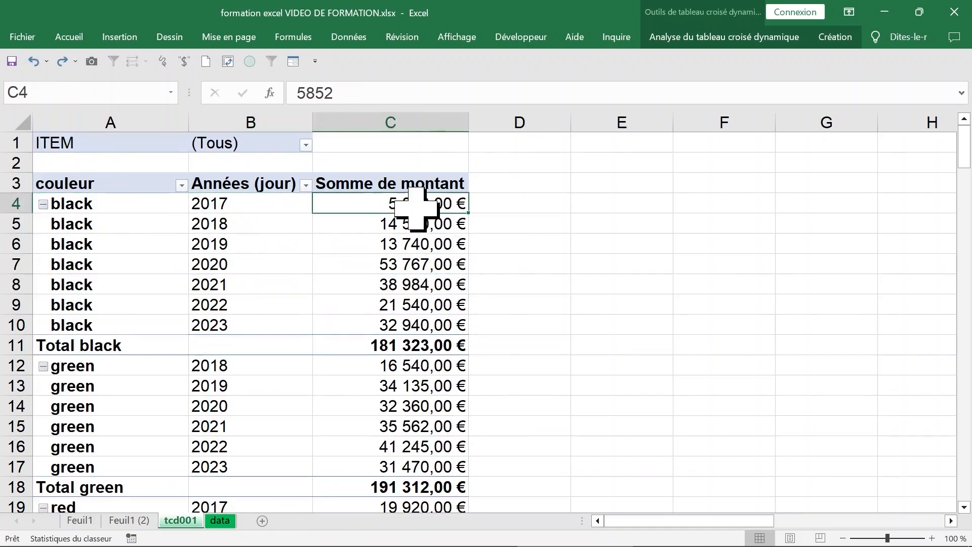
pyautogui.click(389, 248)
pyautogui.rightClick(370, 205)
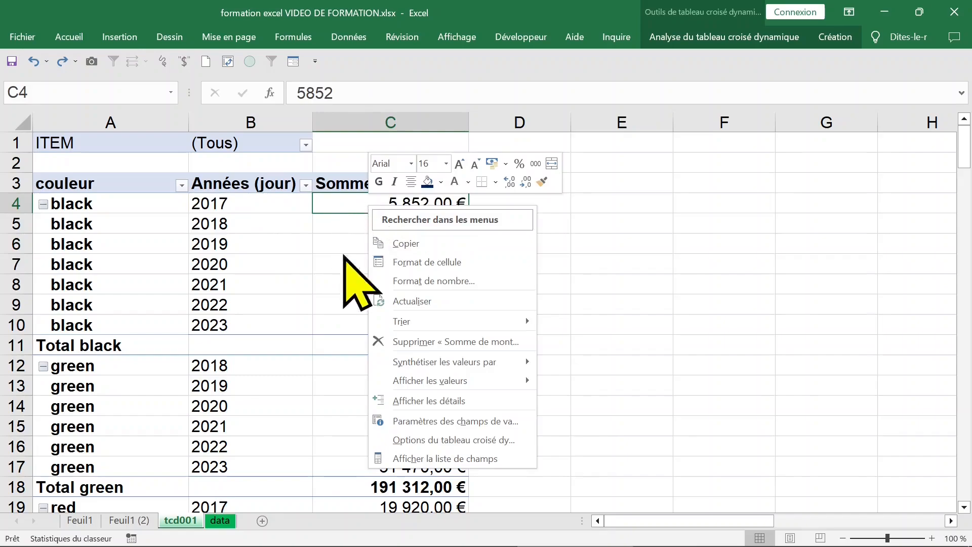
pyautogui.moveTo(424, 363)
pyautogui.moveTo(430, 388)
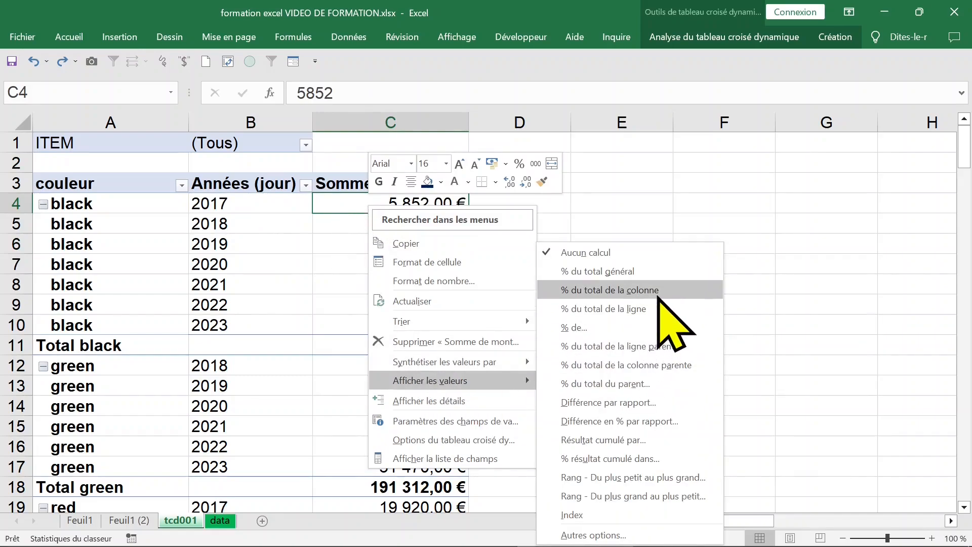
pyautogui.click(656, 291)
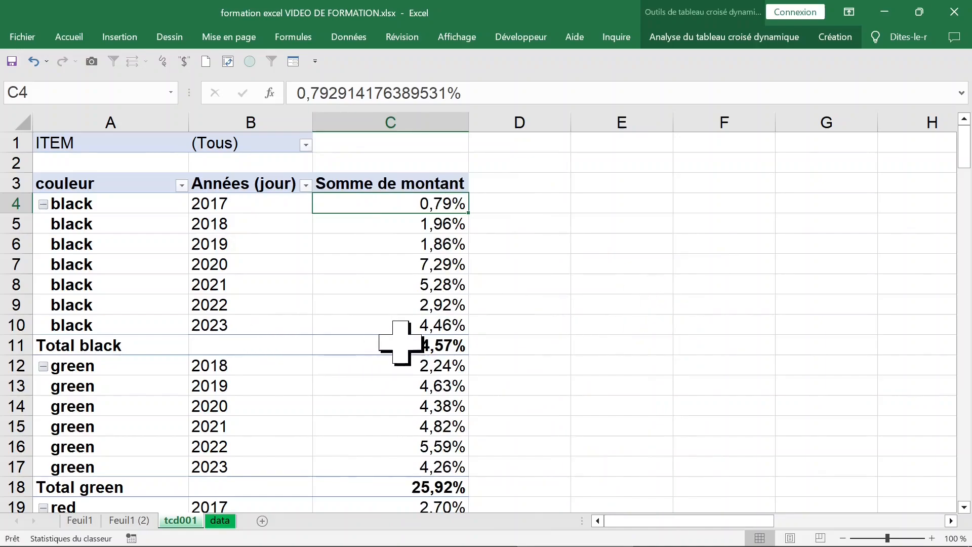
# Examine the percentage subtotals of each colour down to the grand total
pyautogui.click(400, 343)
pyautogui.scroll(-2, 403, 342)
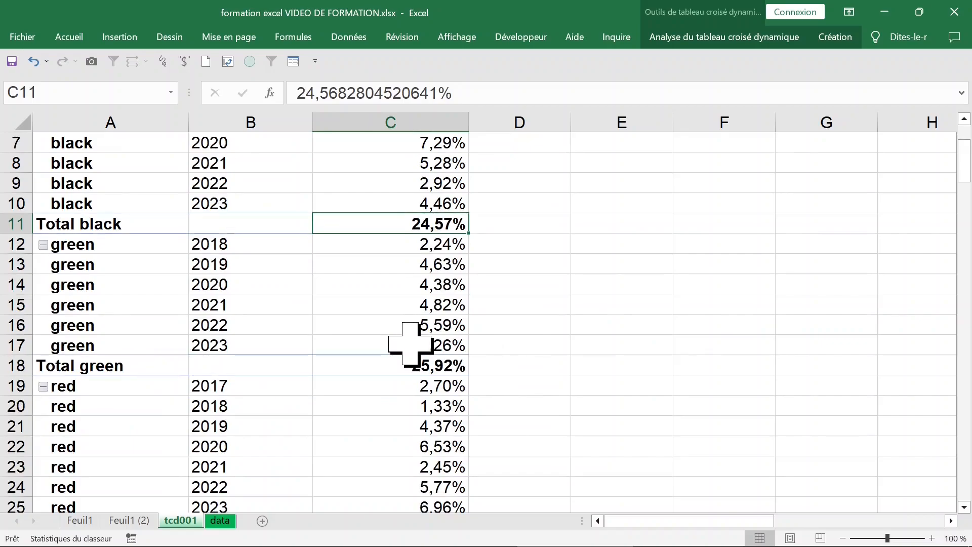
pyautogui.click(443, 364)
pyautogui.scroll(-3, 529, 373)
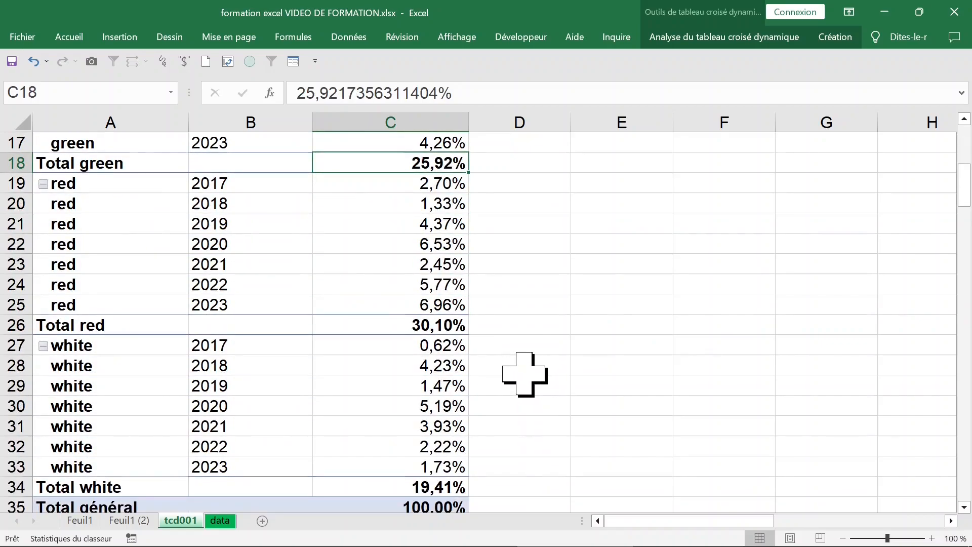
# Review the red and white subtotals, and extract the source records behind the Total black value to a separate sheet
pyautogui.click(446, 327)
pyautogui.scroll(-1, 495, 351)
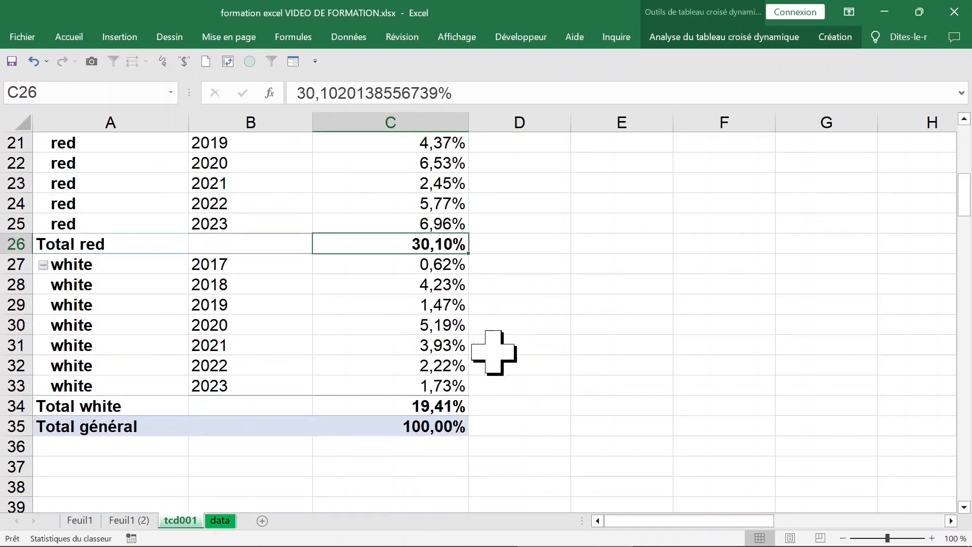
pyautogui.click(444, 407)
pyautogui.scroll(7, 521, 367)
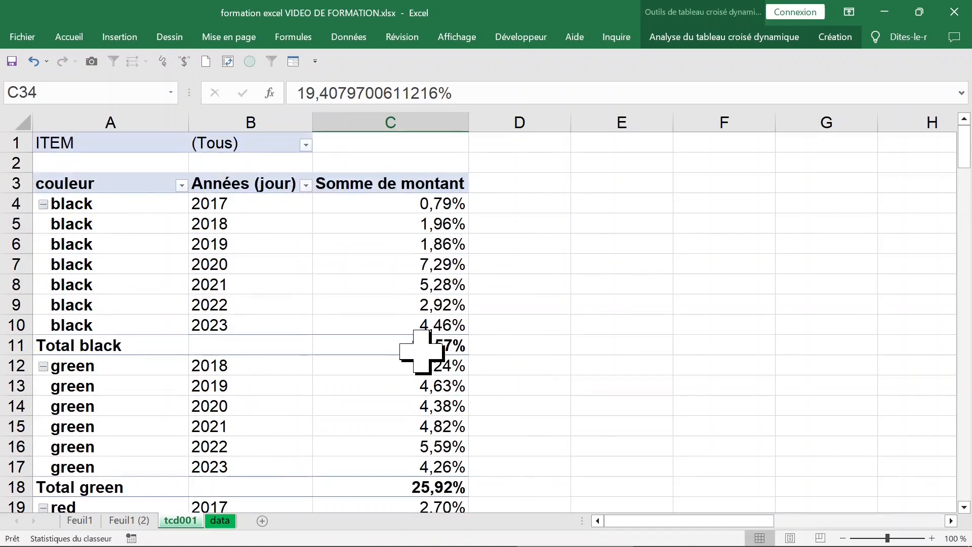
pyautogui.click(420, 349)
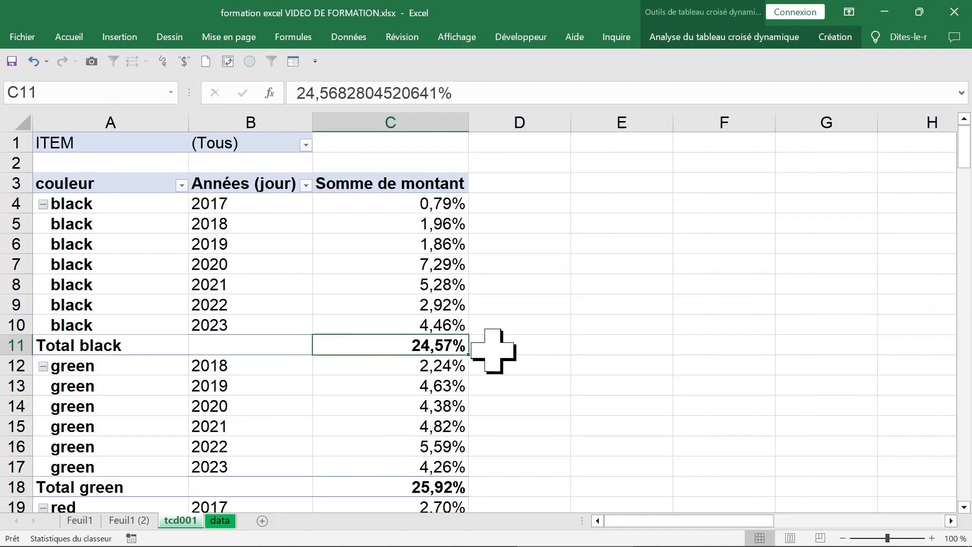
pyautogui.doubleClick(402, 349)
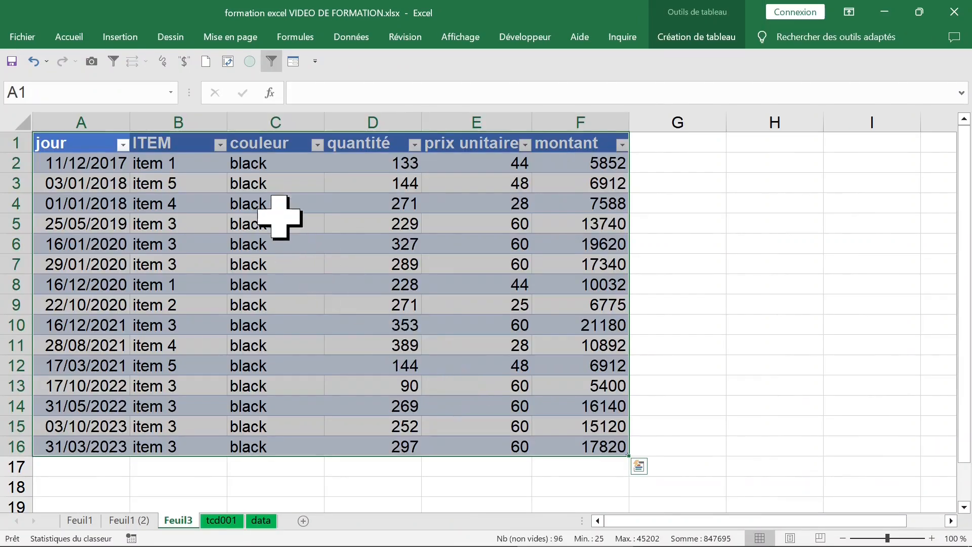
# Examine the extracted black records across the couleur, ITEM, jour, quantité, prix unitaire and montant columns
pyautogui.click(278, 208)
pyautogui.click(271, 119)
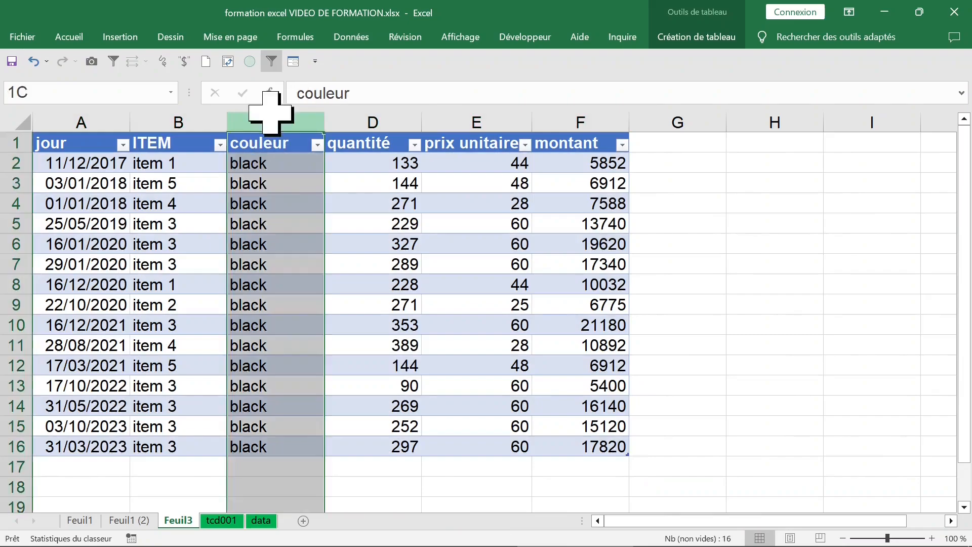
pyautogui.click(161, 120)
pyautogui.click(76, 121)
pyautogui.click(377, 141)
pyautogui.click(521, 184)
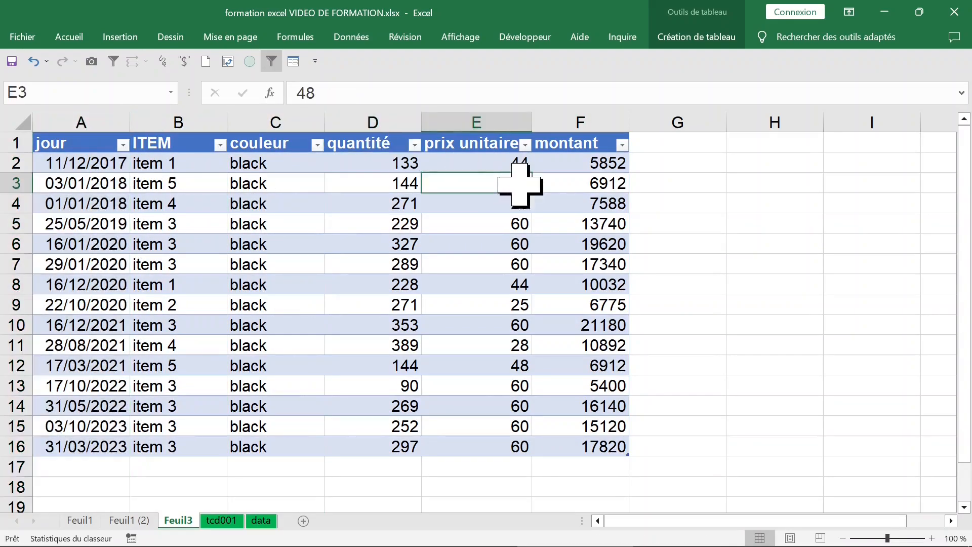
pyautogui.click(601, 186)
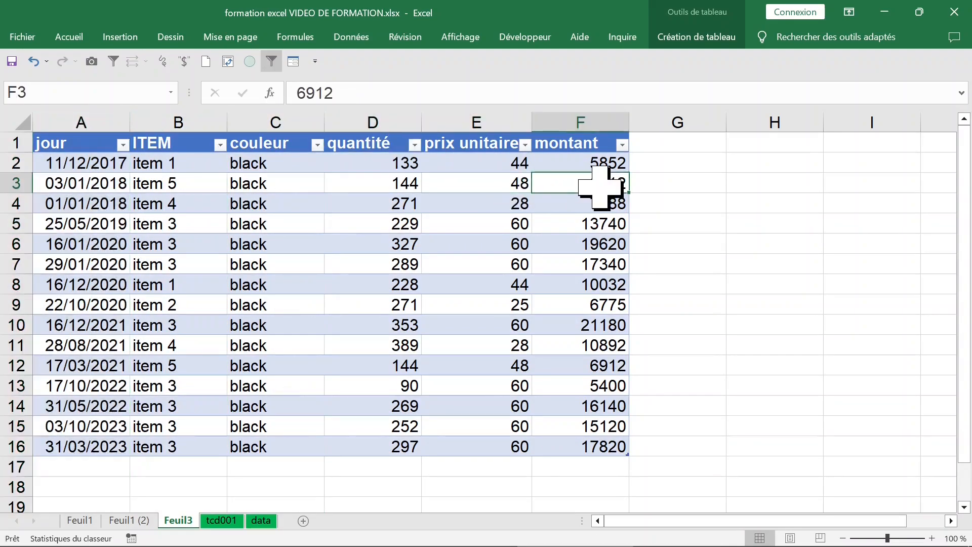
# Delete the Feuil3 sheet containing the extracted black records
pyautogui.rightClick(176, 522)
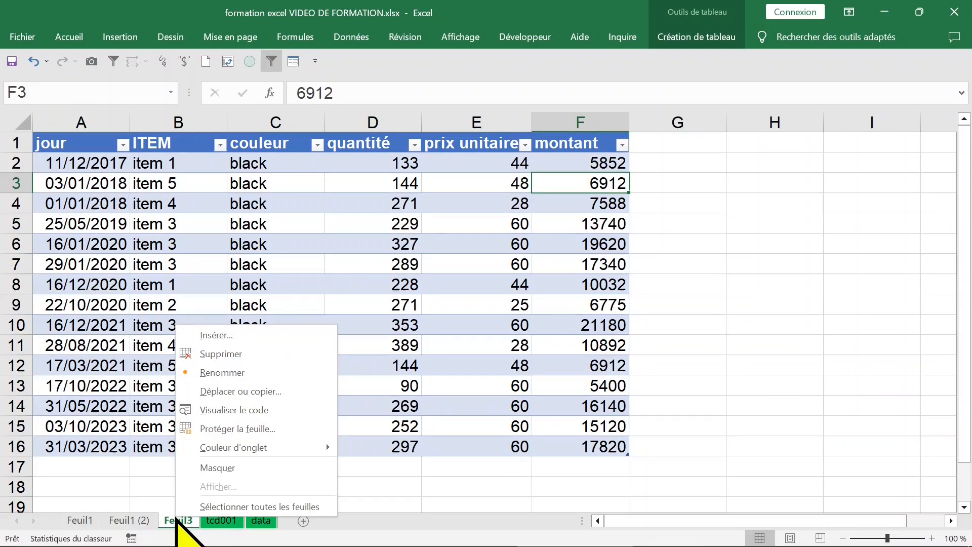
pyautogui.click(238, 354)
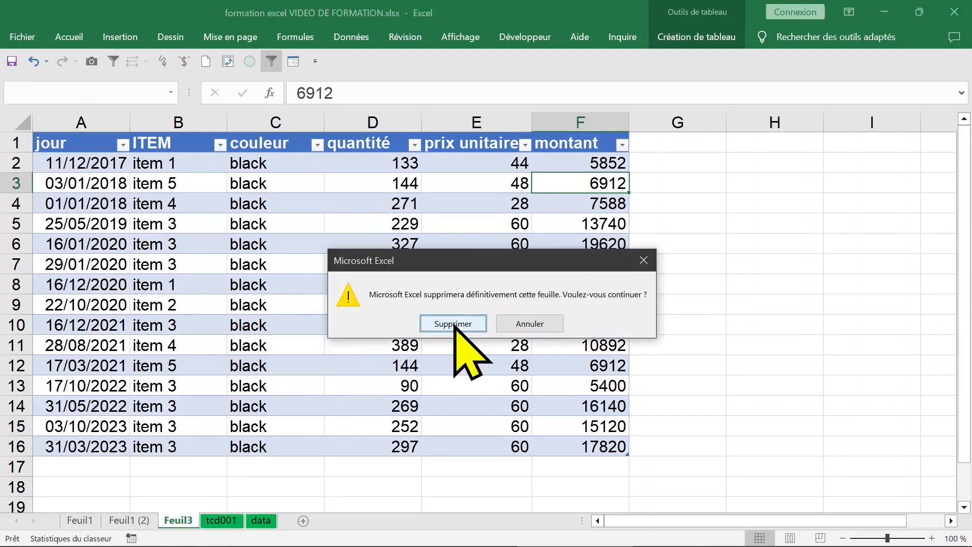
pyautogui.click(453, 324)
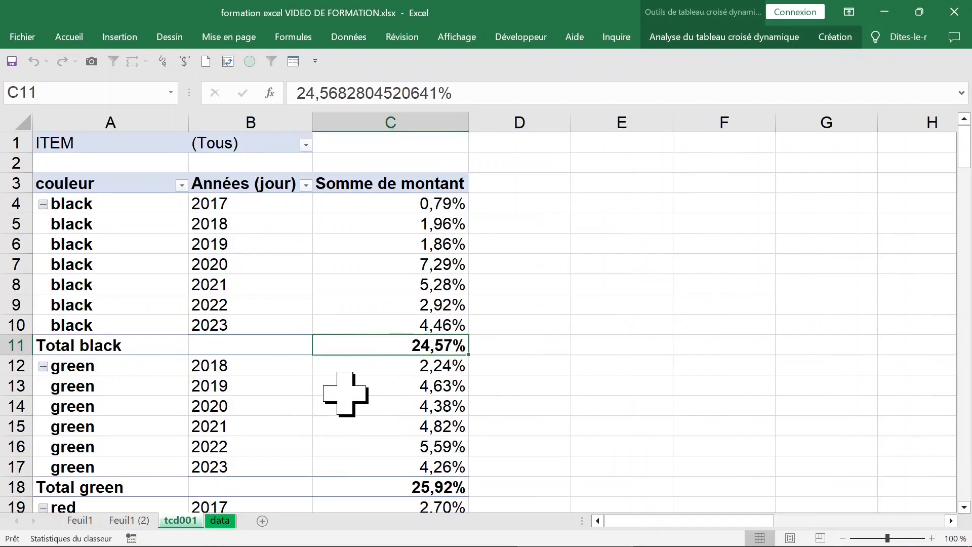
# Move the Années (jour) field from the pivot table's rows to its columns and close the field list
pyautogui.click(233, 246)
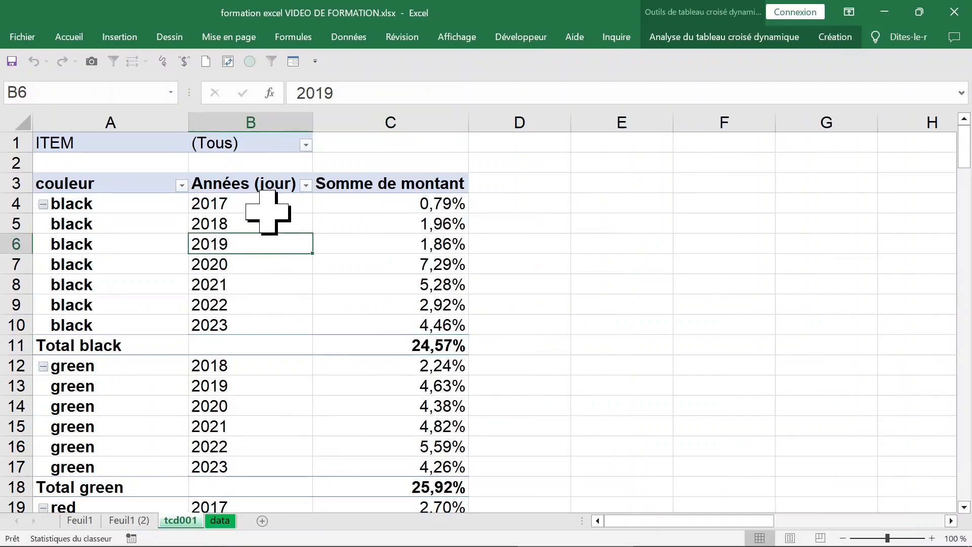
pyautogui.click(268, 211)
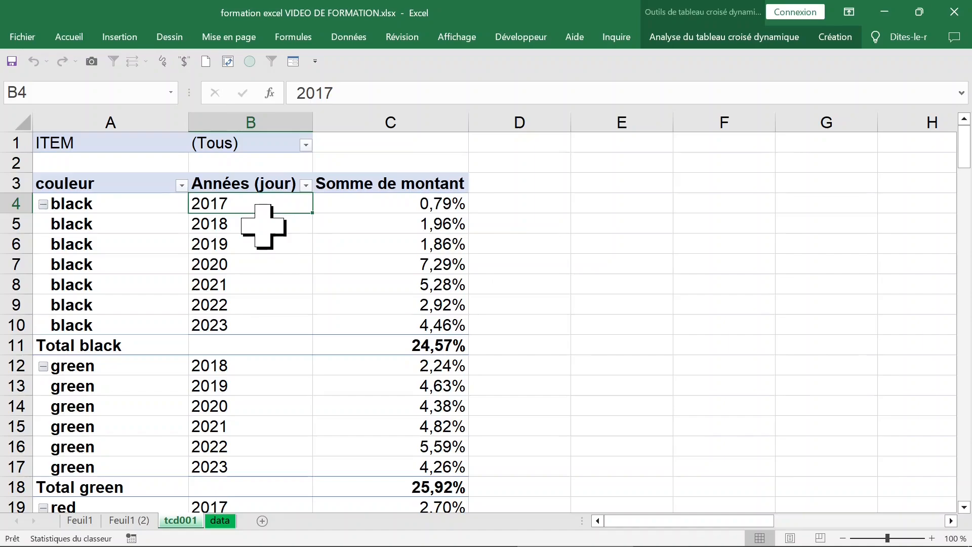
pyautogui.rightClick(260, 210)
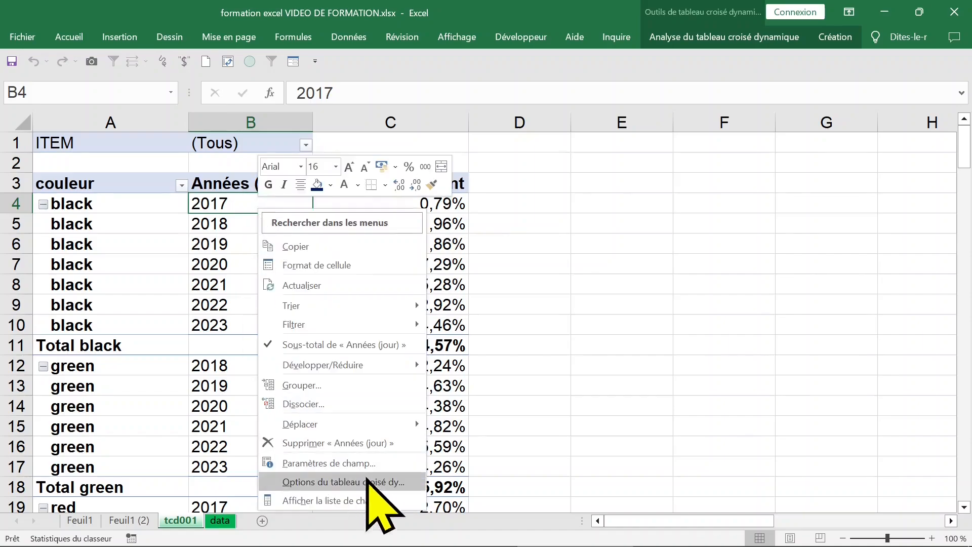
pyautogui.click(369, 501)
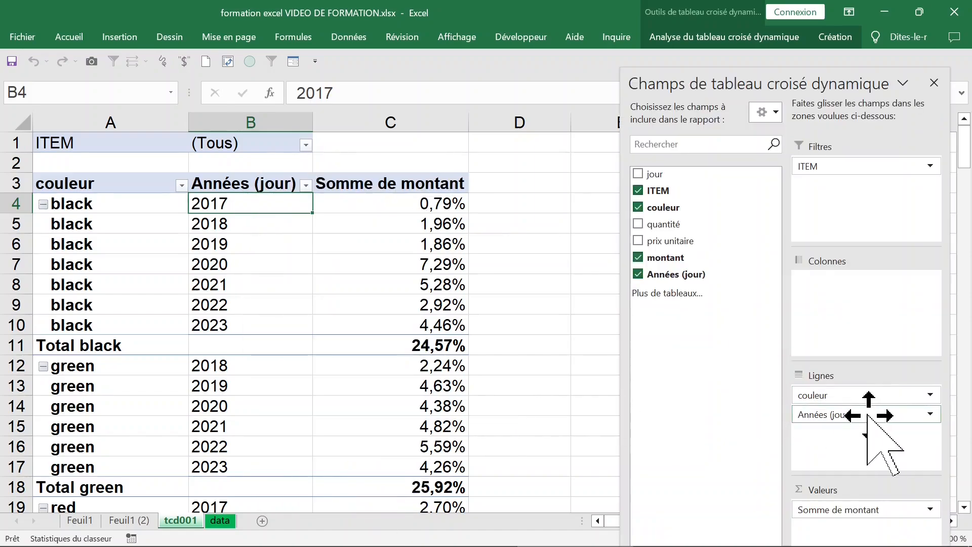
pyautogui.moveTo(867, 417); pyautogui.dragTo(860, 319)
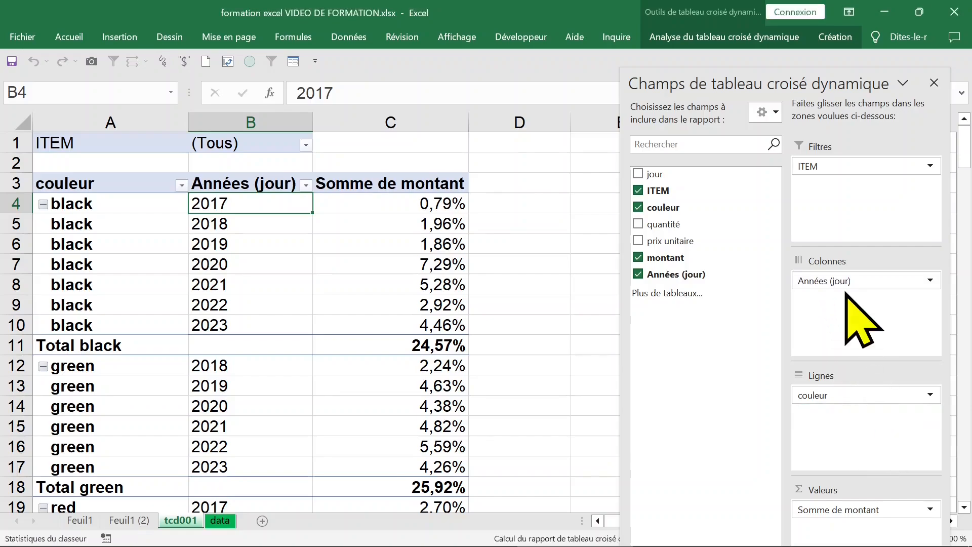
pyautogui.click(934, 82)
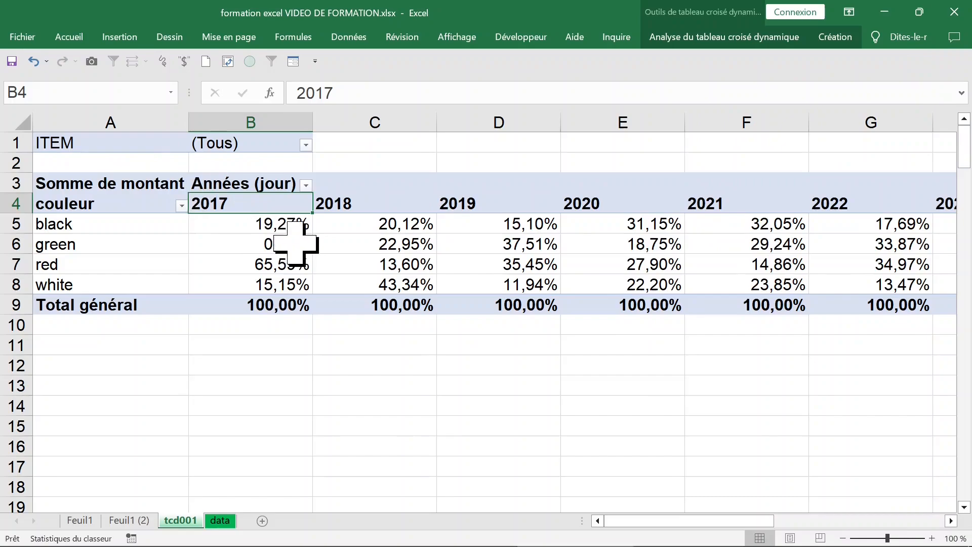
# Show the Somme de montant values as plain amounts with no calculation
pyautogui.click(262, 226)
pyautogui.rightClick(246, 224)
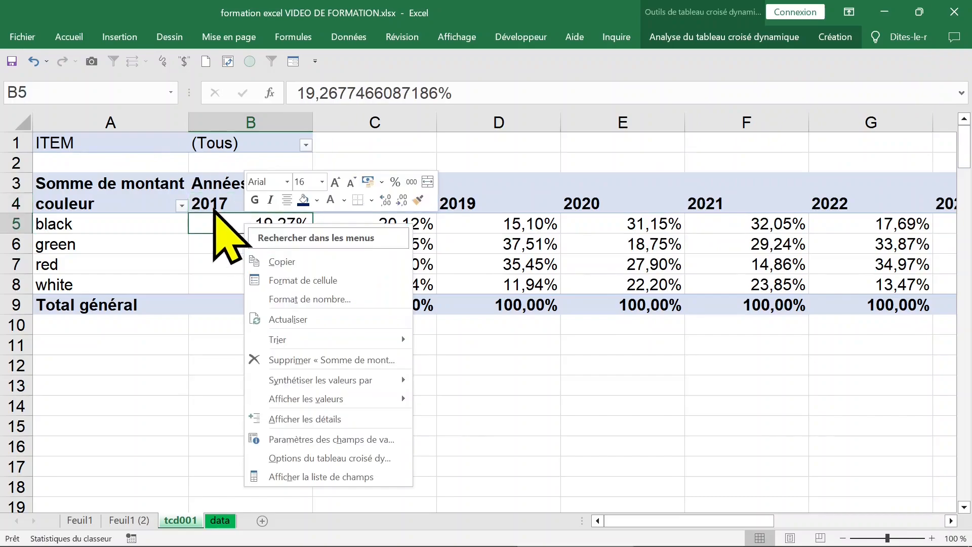
pyautogui.moveTo(304, 383)
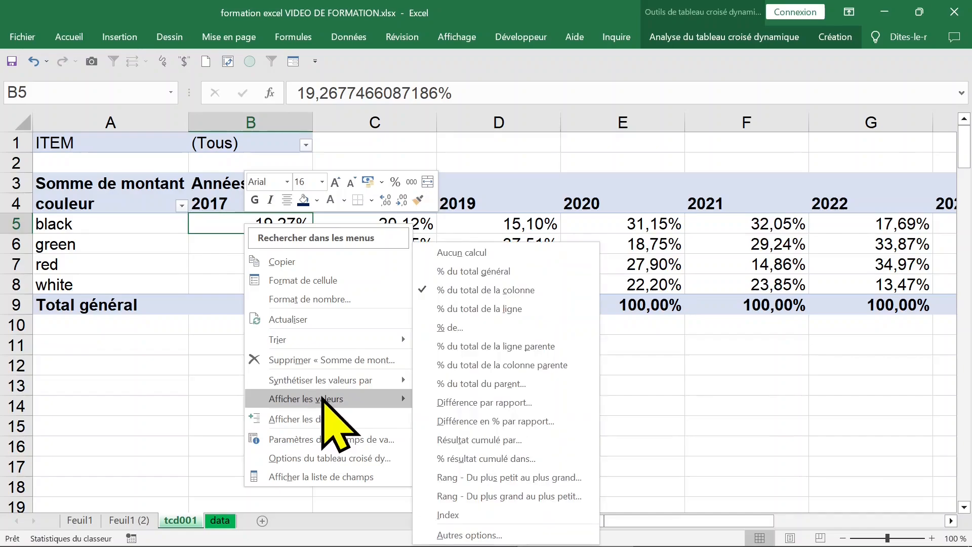
pyautogui.click(500, 252)
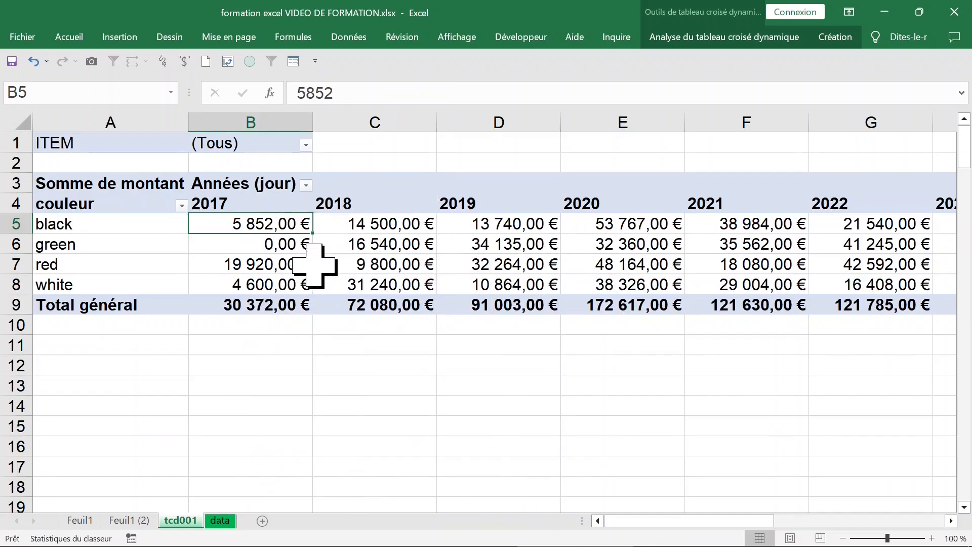
# Autofit the width of all columns on the tcd001 sheet
pyautogui.click(24, 129)
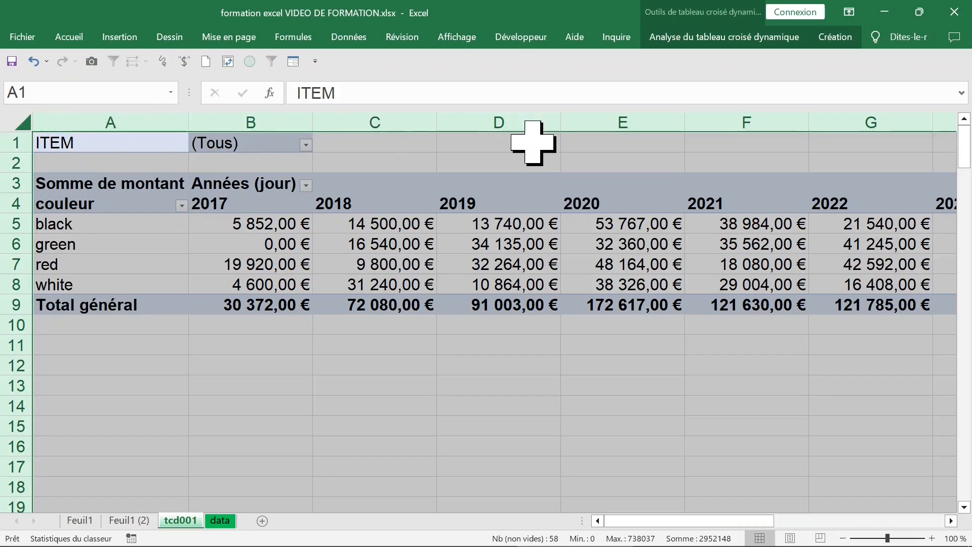
pyautogui.doubleClick(560, 122)
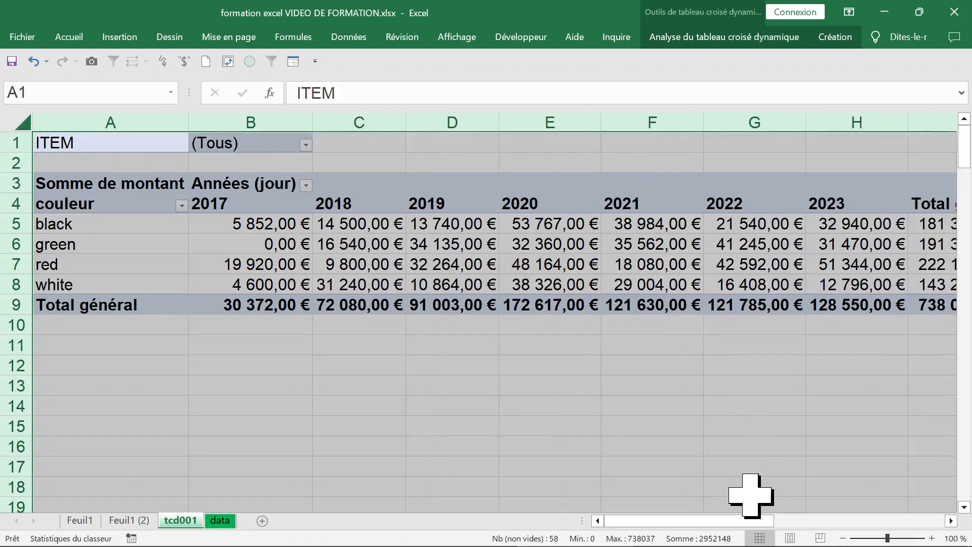
pyautogui.click(882, 538)
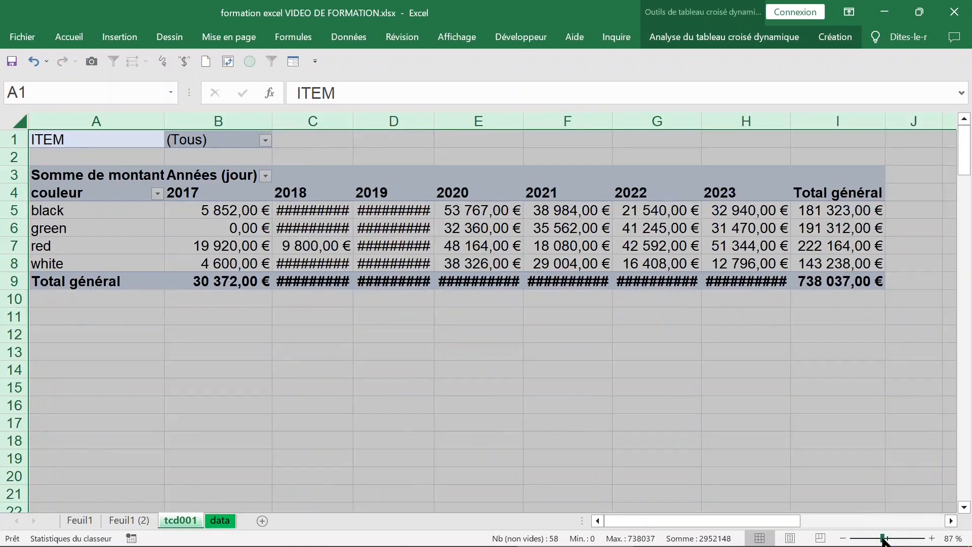
pyautogui.click(562, 247)
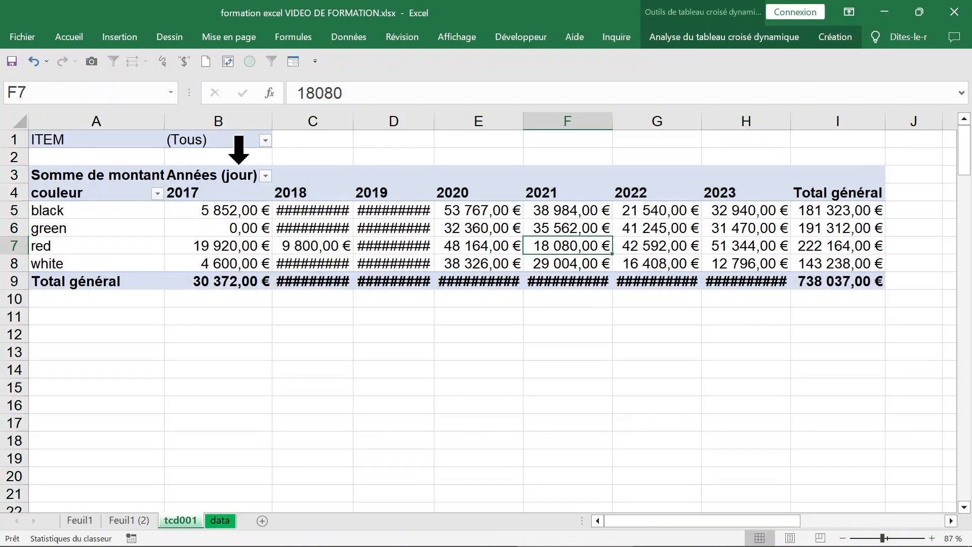
# Reduce the font size of the entire tcd001 sheet to 14
pyautogui.click(13, 123)
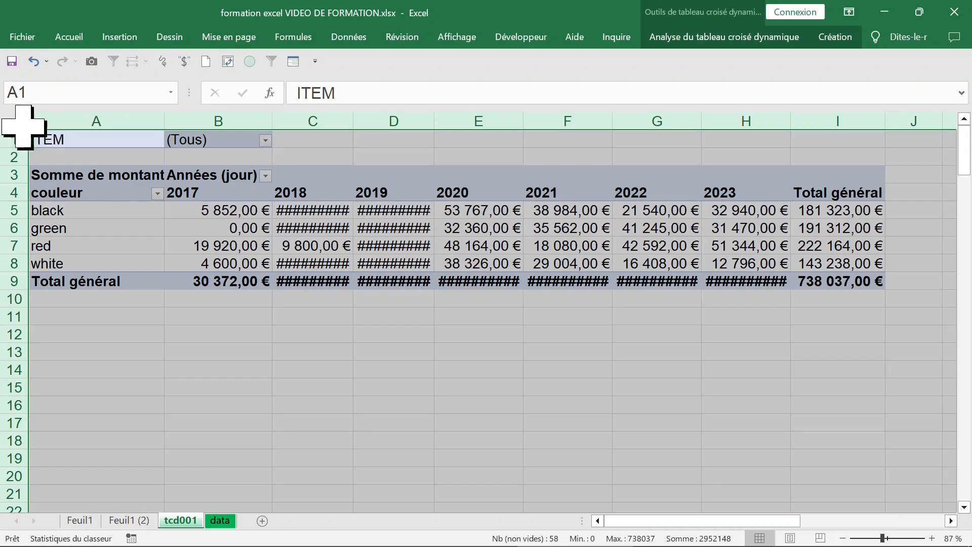
pyautogui.click(76, 39)
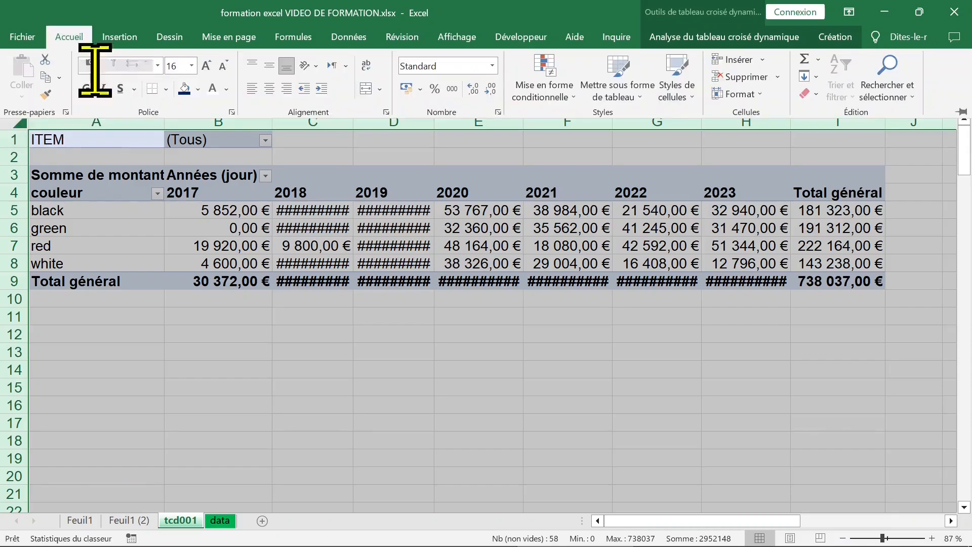
pyautogui.click(223, 67)
pyautogui.click(324, 189)
pyautogui.click(319, 185)
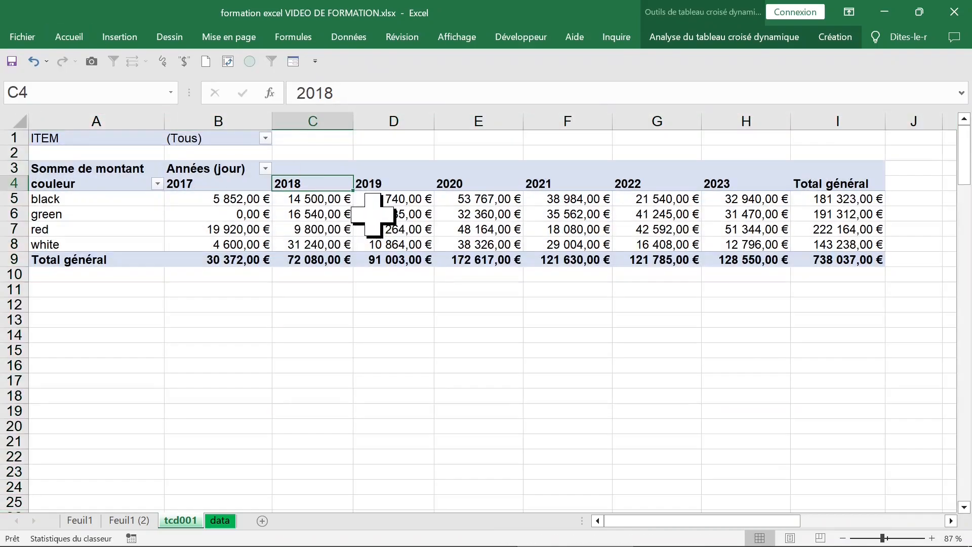
# Extract the source records behind the 2017 grand total to a separate sheet and select their montant values to check the sum
pyautogui.click(324, 229)
pyautogui.click(207, 185)
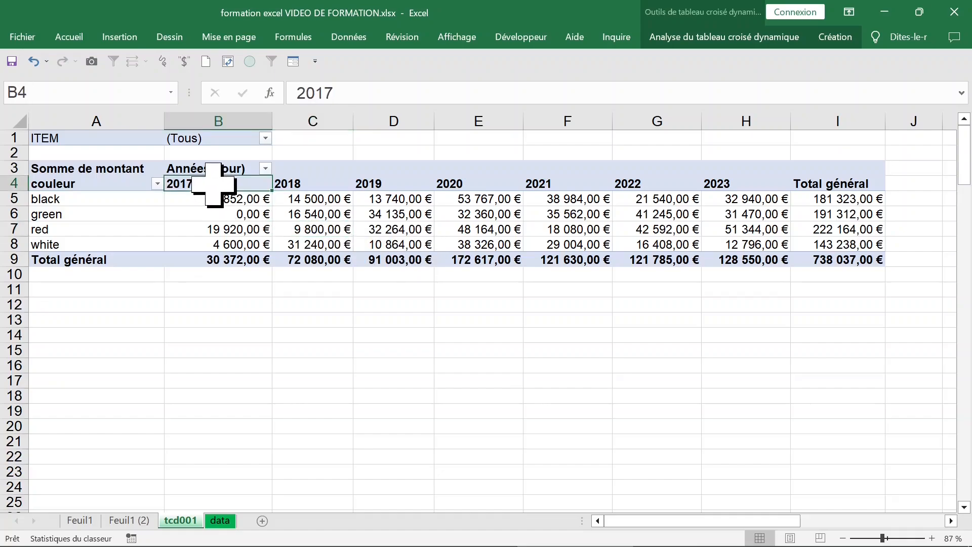
pyautogui.click(228, 258)
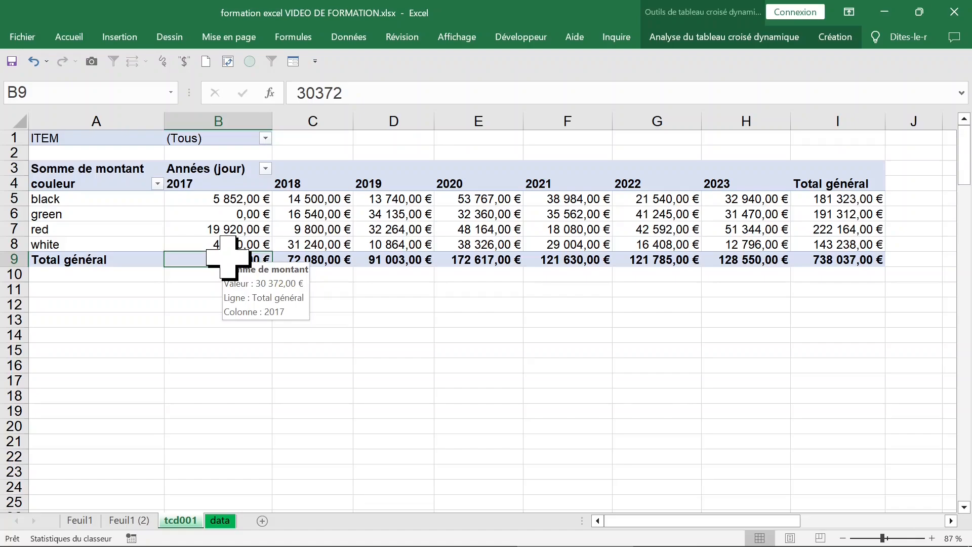
pyautogui.rightClick(218, 259)
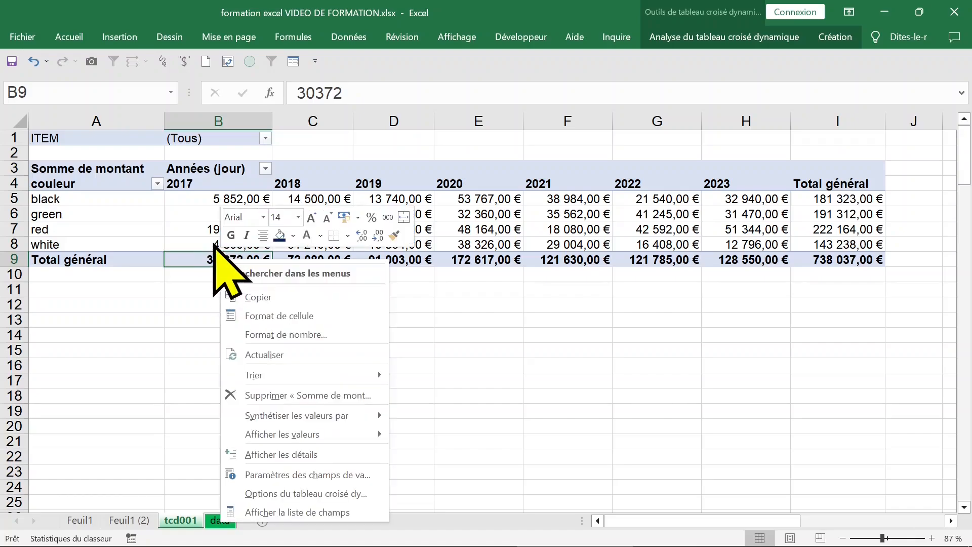
pyautogui.click(534, 299)
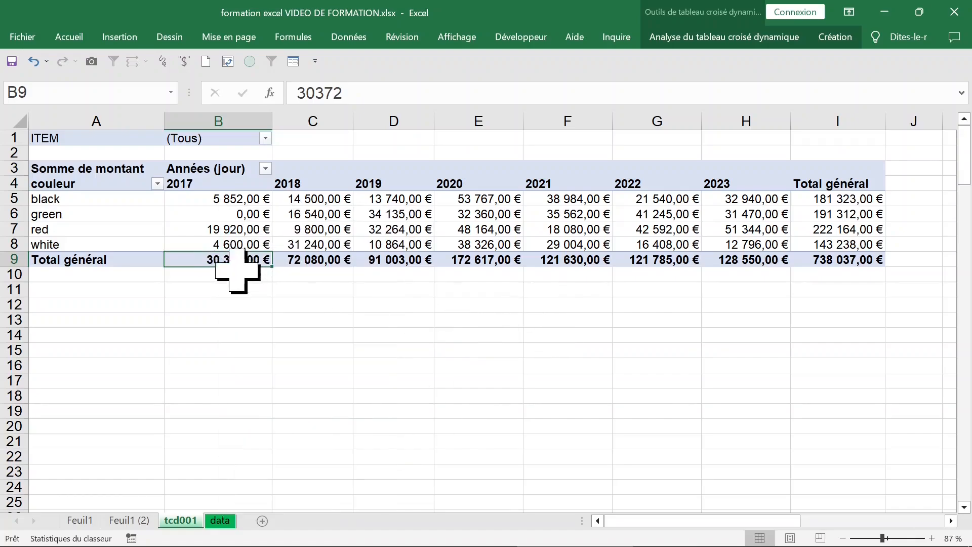
pyautogui.doubleClick(217, 258)
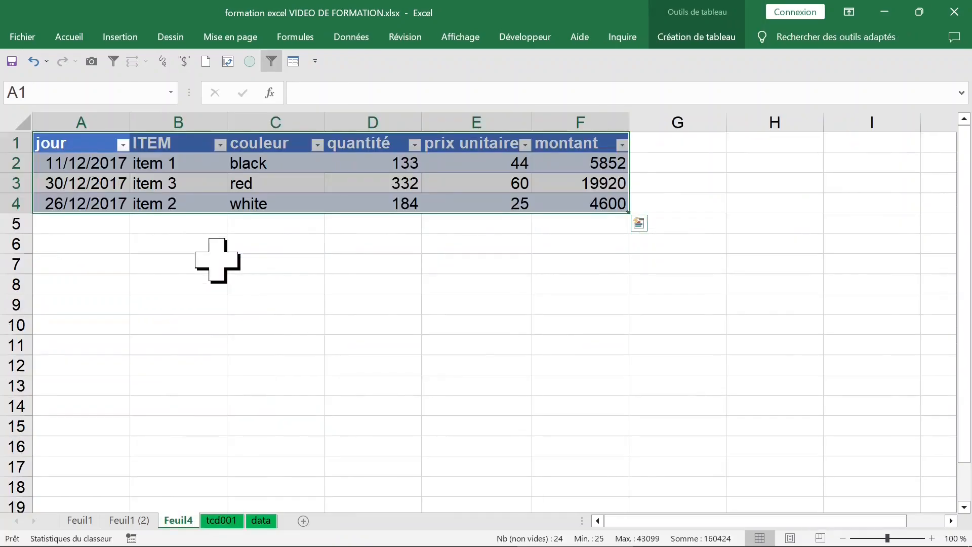
pyautogui.click(602, 225)
pyautogui.moveTo(603, 163); pyautogui.dragTo(607, 225)
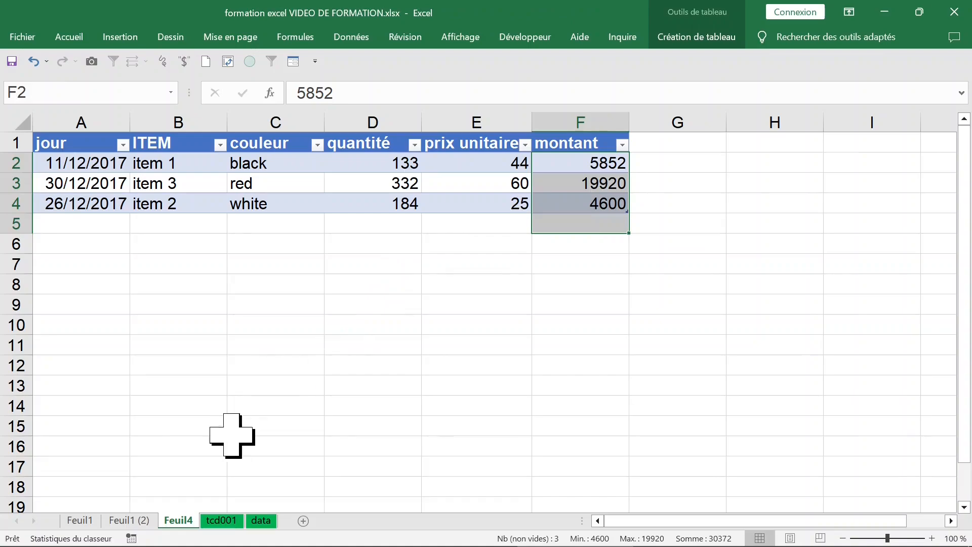
# Delete the Feuil4 sheet containing the extracted 2017 records
pyautogui.rightClick(181, 524)
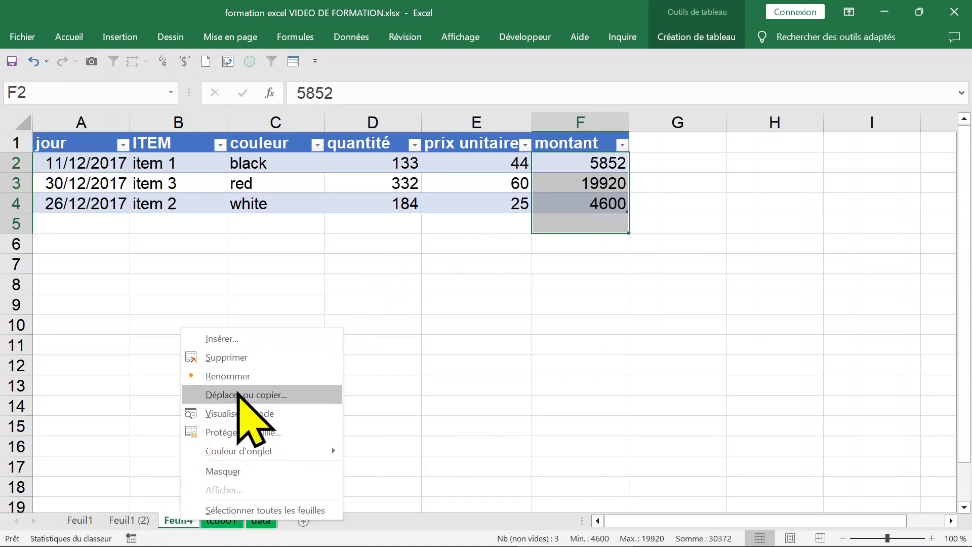
pyautogui.click(243, 358)
pyautogui.click(453, 324)
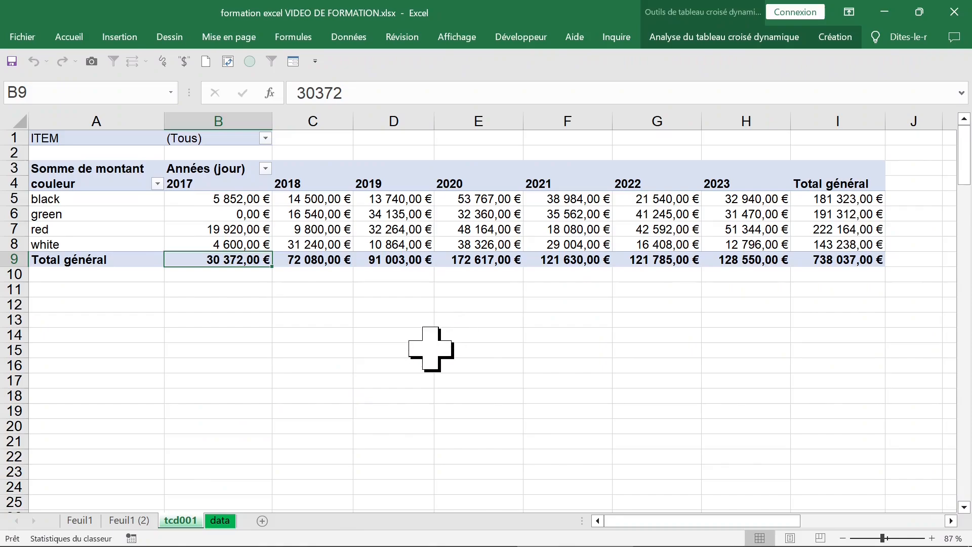
pyautogui.click(390, 322)
pyautogui.click(346, 229)
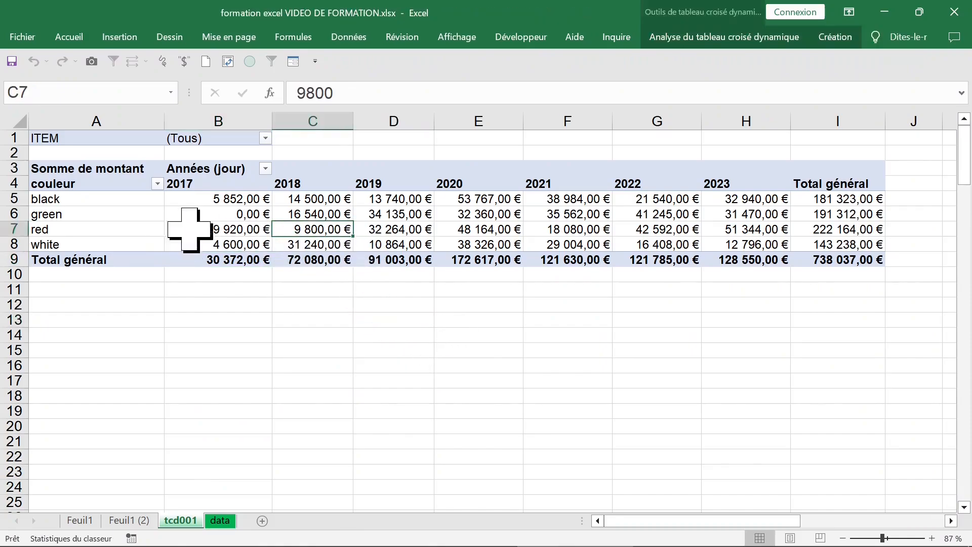
# Swap the pivot table's layout so Années (jour) forms the rows and couleur forms the columns, and close the field list
pyautogui.click(319, 212)
pyautogui.rightClick(315, 214)
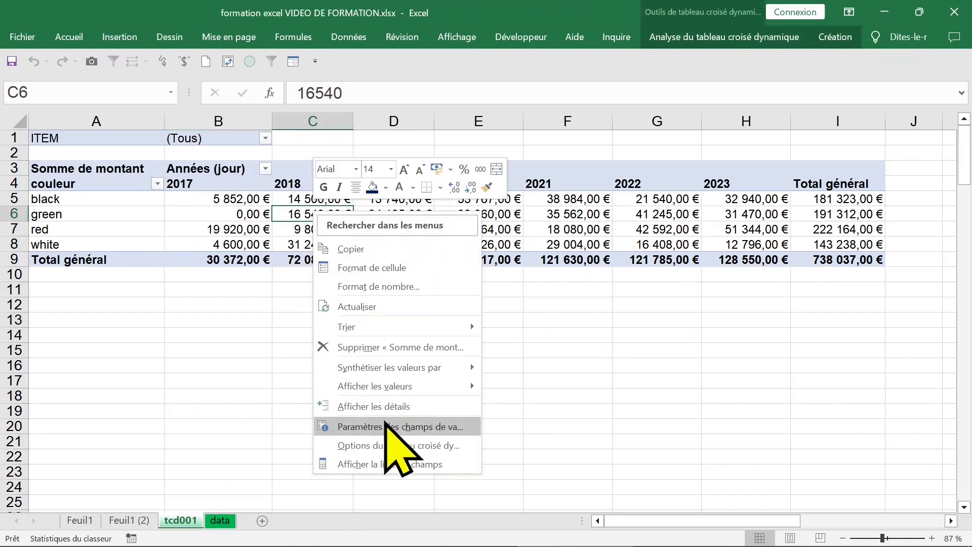
pyautogui.click(397, 464)
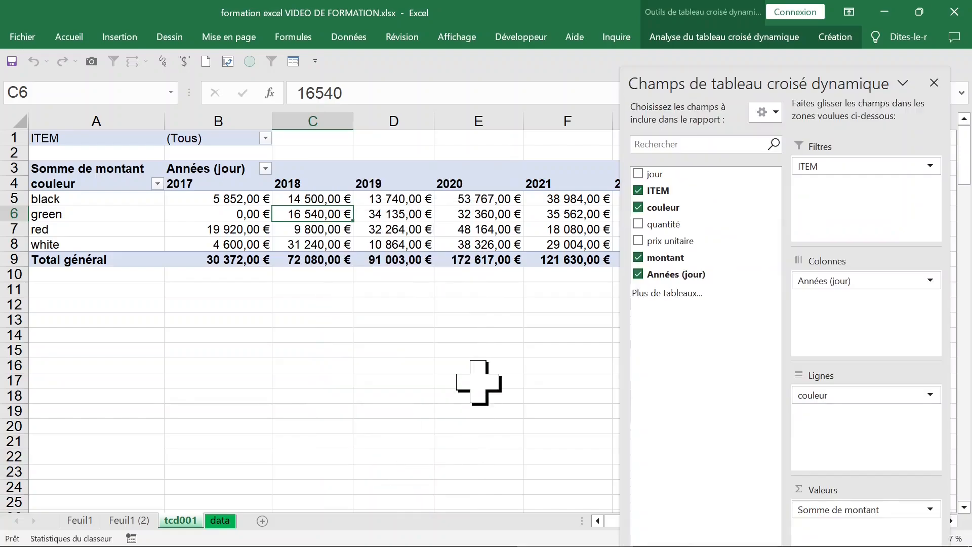
pyautogui.click(850, 280)
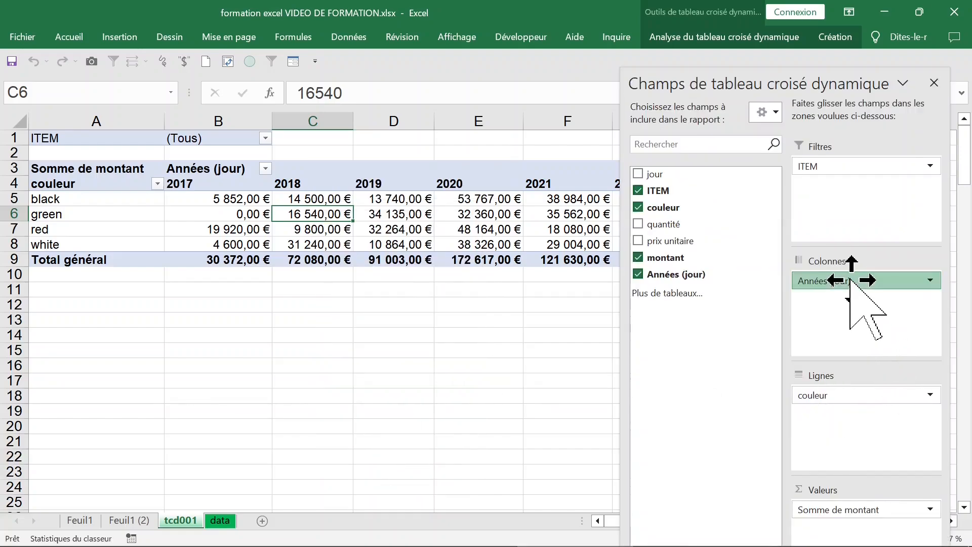
pyautogui.moveTo(851, 280); pyautogui.dragTo(843, 324)
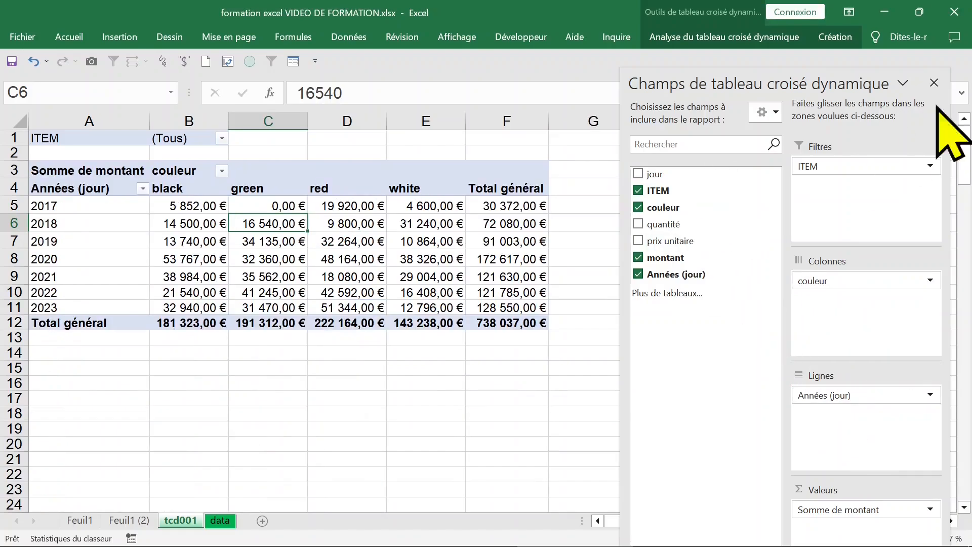
pyautogui.click(934, 82)
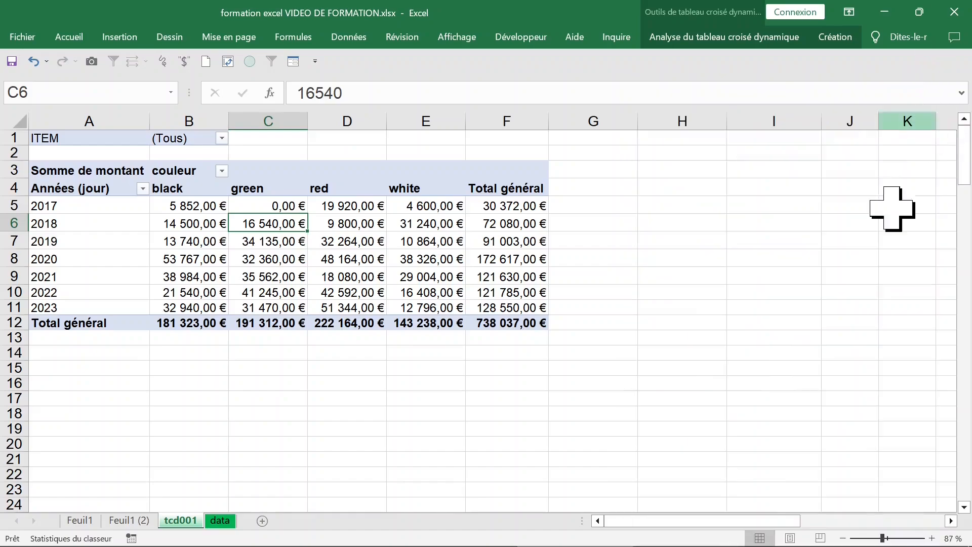
# Enlarge the sheet view to 108 % and return to the first column of the pivot table
pyautogui.click(889, 539)
pyautogui.scroll(1, 587, 310)
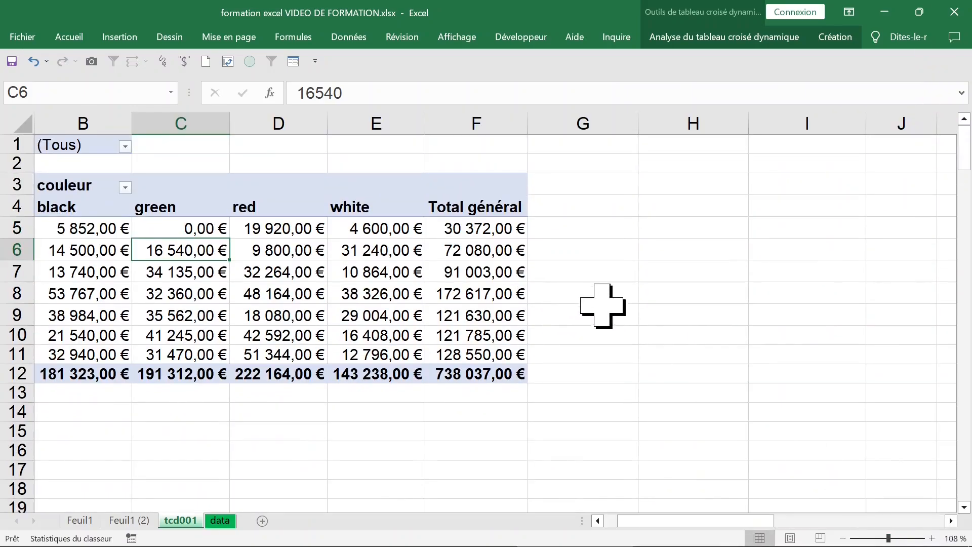
pyautogui.click(436, 273)
pyautogui.press('Left')
pyautogui.press('Left')
pyautogui.press('Left')
pyautogui.press('Left')
pyautogui.press('Left')
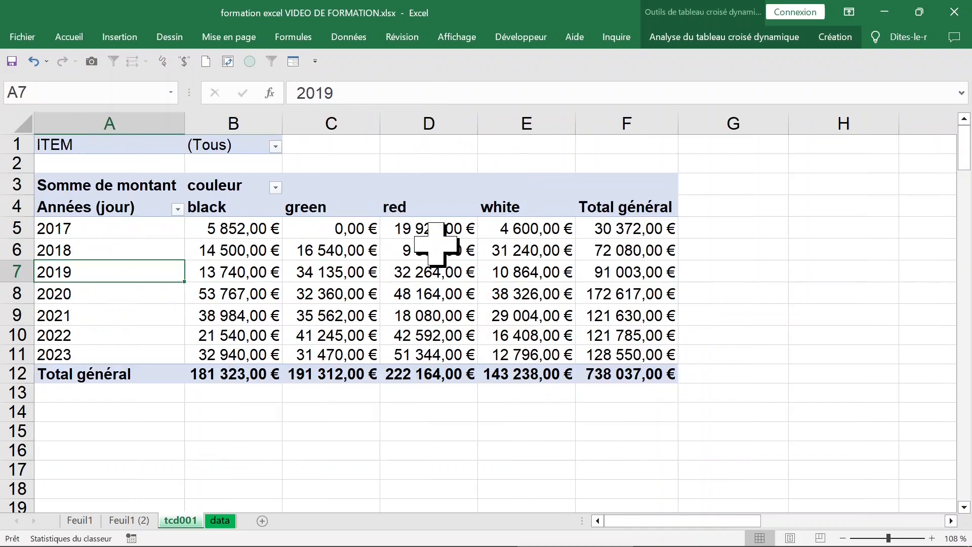
# Summarize the pivot table's montant values by average (Moyenne) instead of sum
pyautogui.click(114, 191)
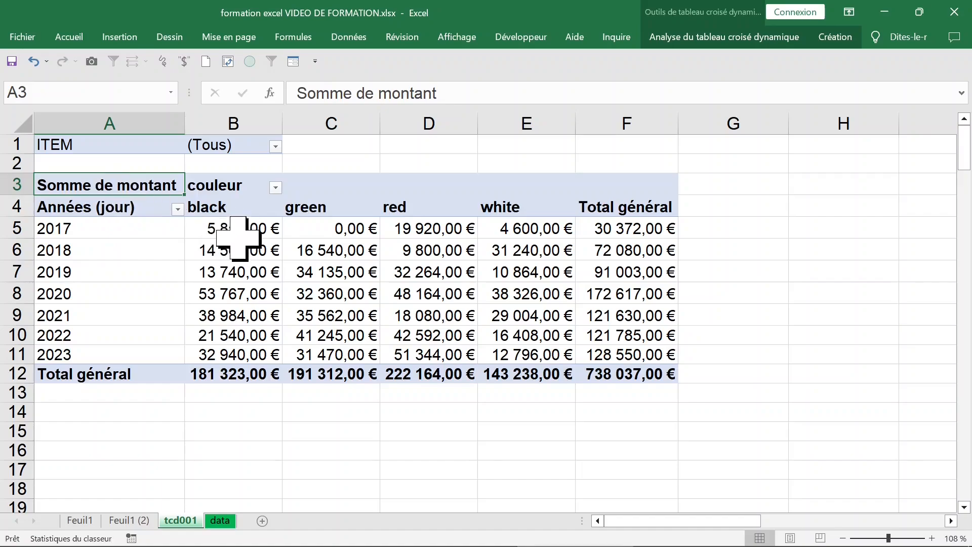
pyautogui.click(256, 230)
pyautogui.click(369, 229)
pyautogui.click(272, 231)
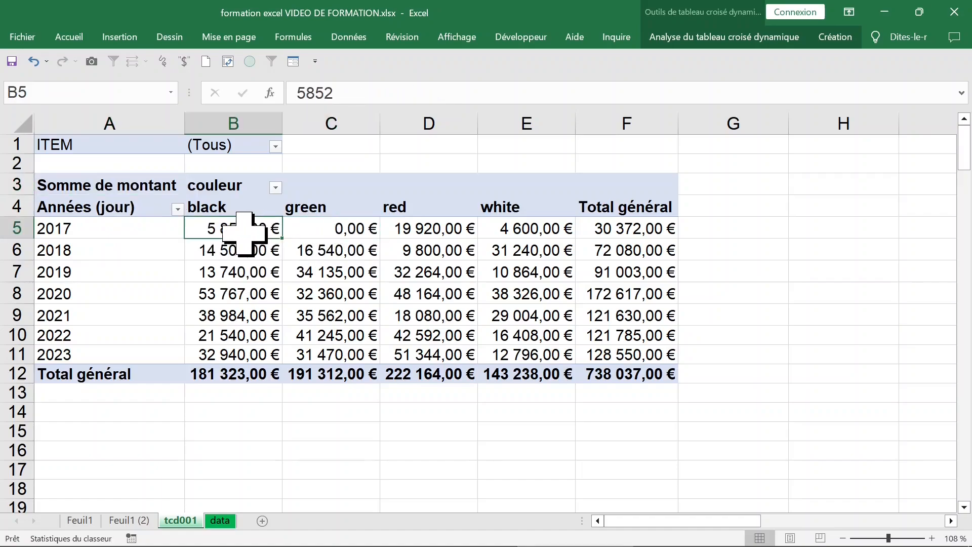
pyautogui.rightClick(218, 229)
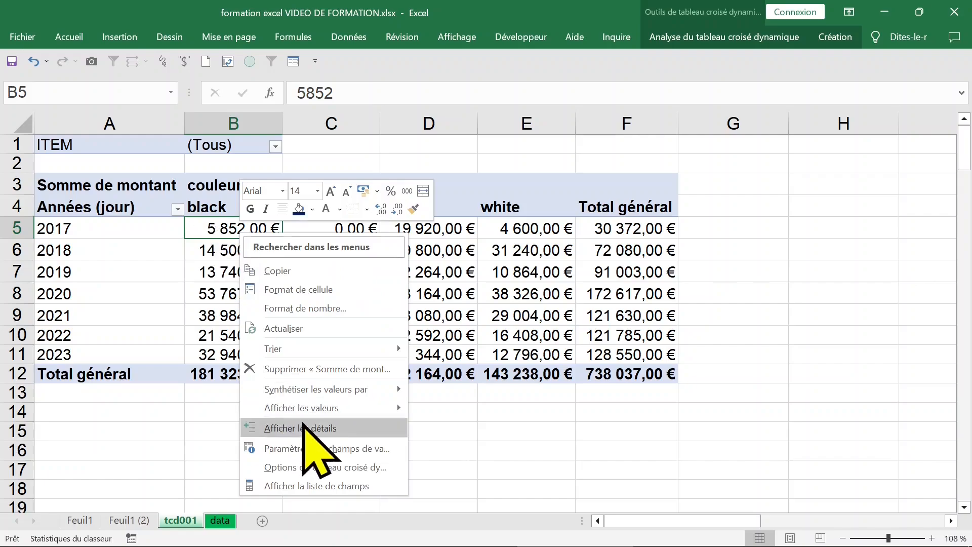
pyautogui.moveTo(306, 394)
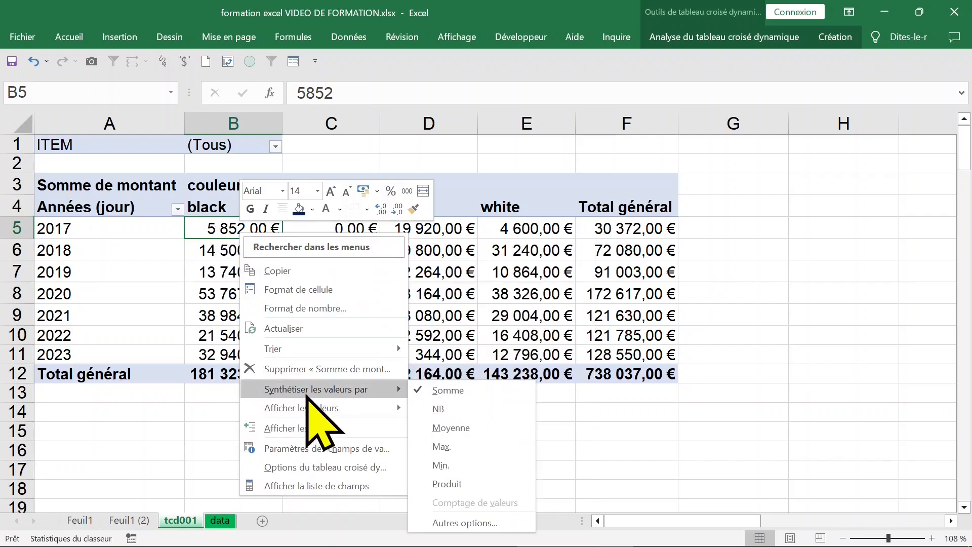
pyautogui.click(448, 428)
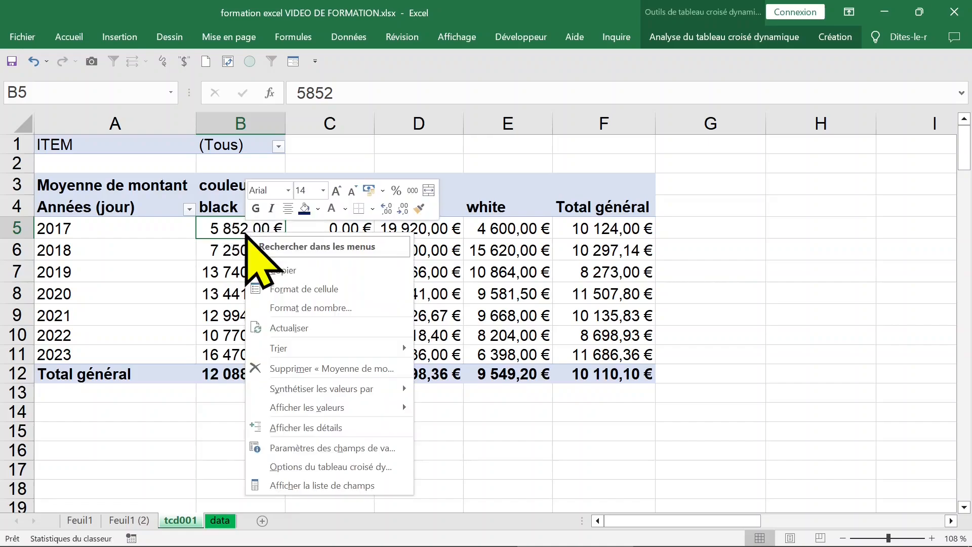
# Try summarizing the montant values by maximum (Max.) and by minimum (Min.) in turn
pyautogui.moveTo(315, 388)
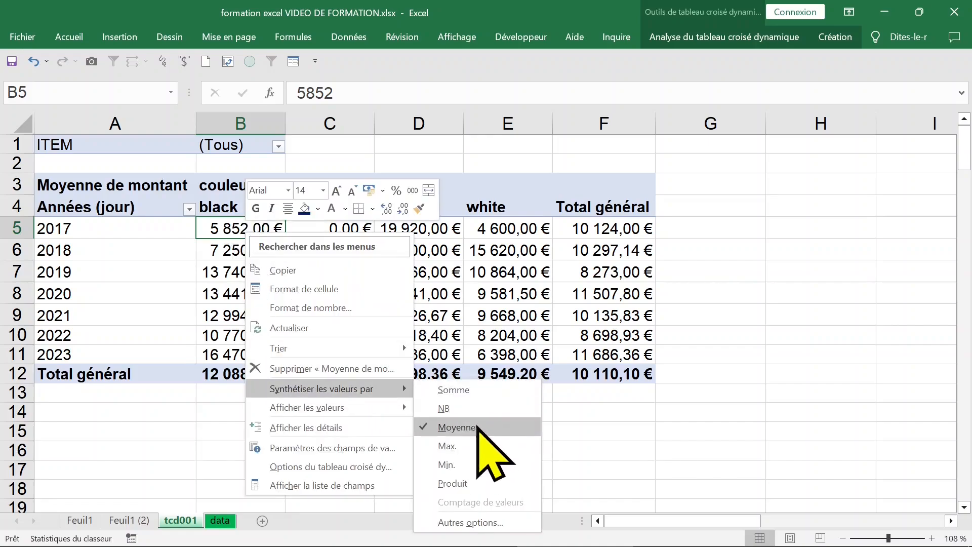
pyautogui.click(472, 445)
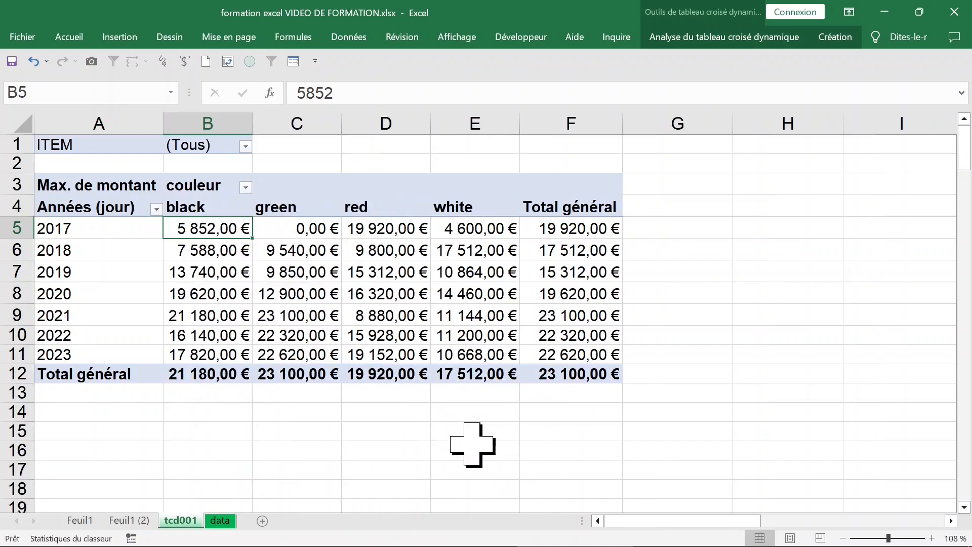
pyautogui.rightClick(219, 220)
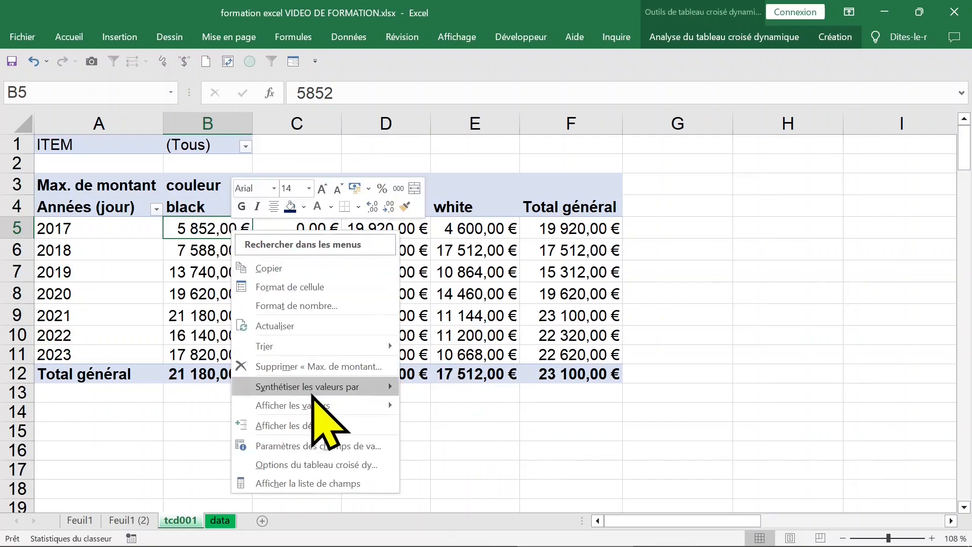
pyautogui.moveTo(320, 405)
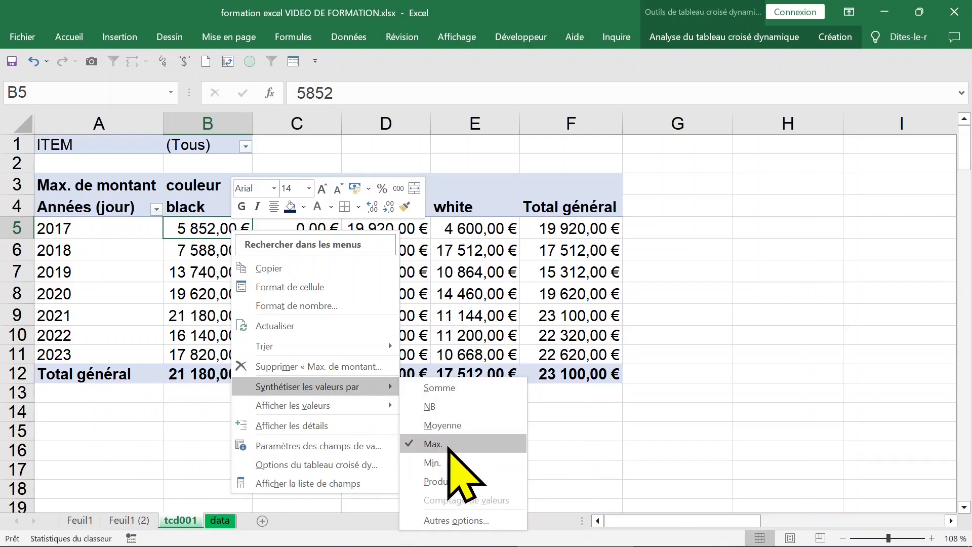
pyautogui.click(446, 462)
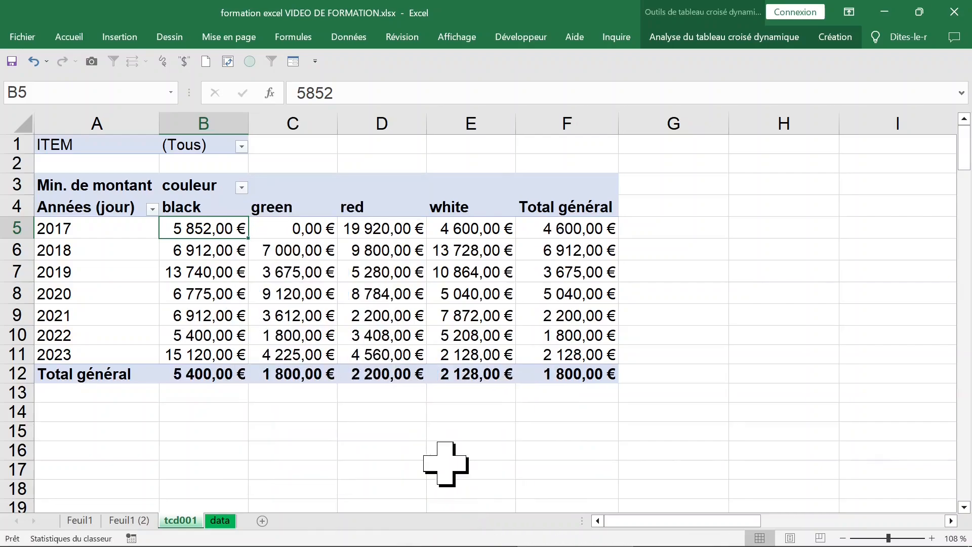
# Set the montant values back to being summarized by sum (Somme)
pyautogui.rightClick(219, 229)
pyautogui.moveTo(281, 405)
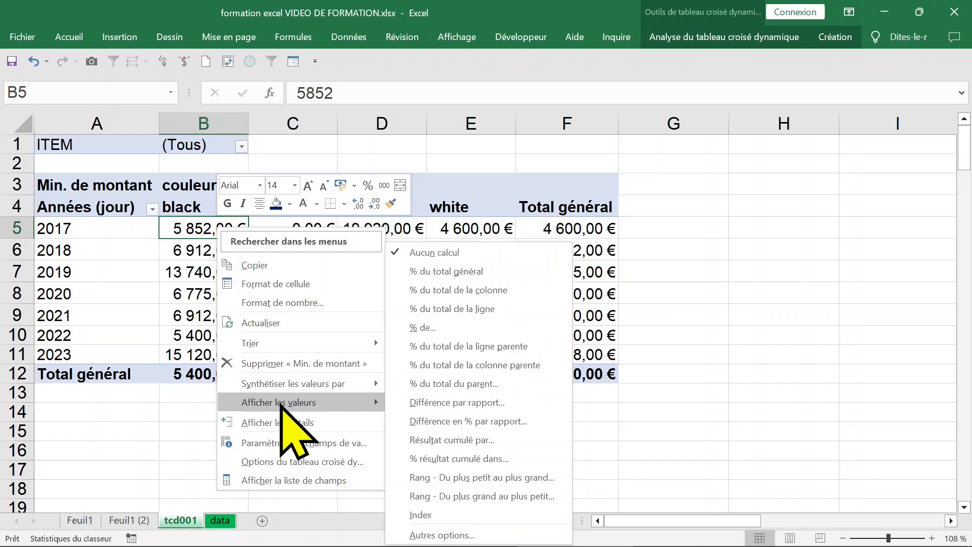
pyautogui.moveTo(287, 384)
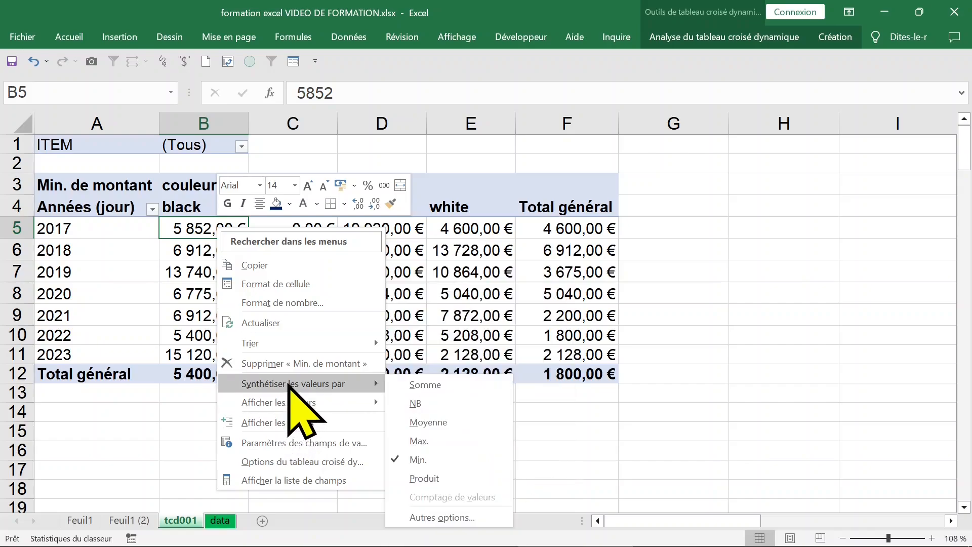
pyautogui.click(427, 384)
pyautogui.click(326, 272)
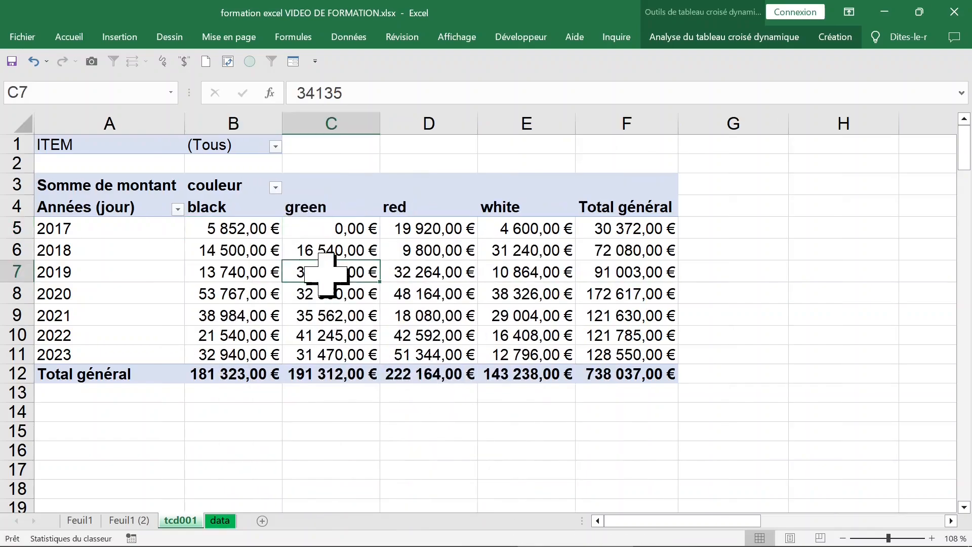
# Display the summed montant values as a percentage of the row total (% du total de la ligne)
pyautogui.click(238, 228)
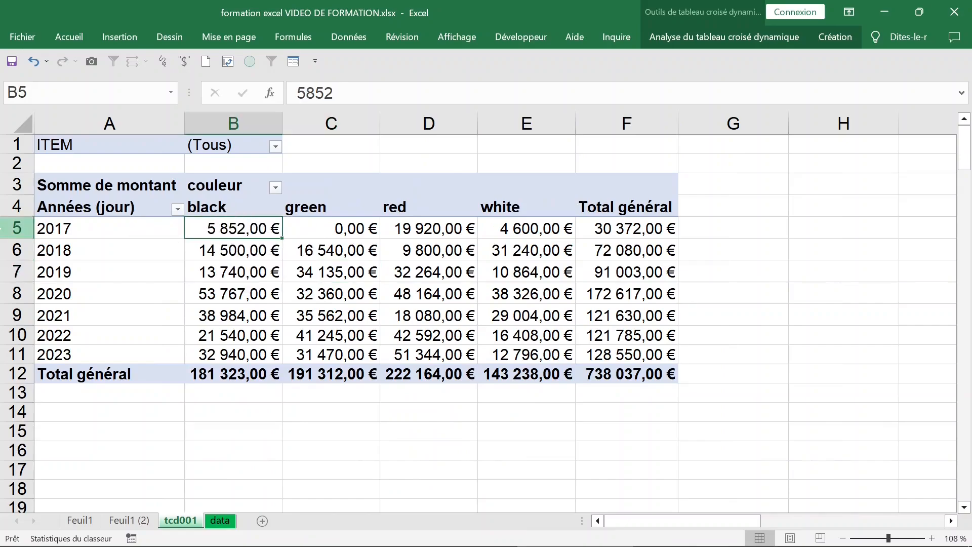
pyautogui.click(12, 228)
pyautogui.click(260, 227)
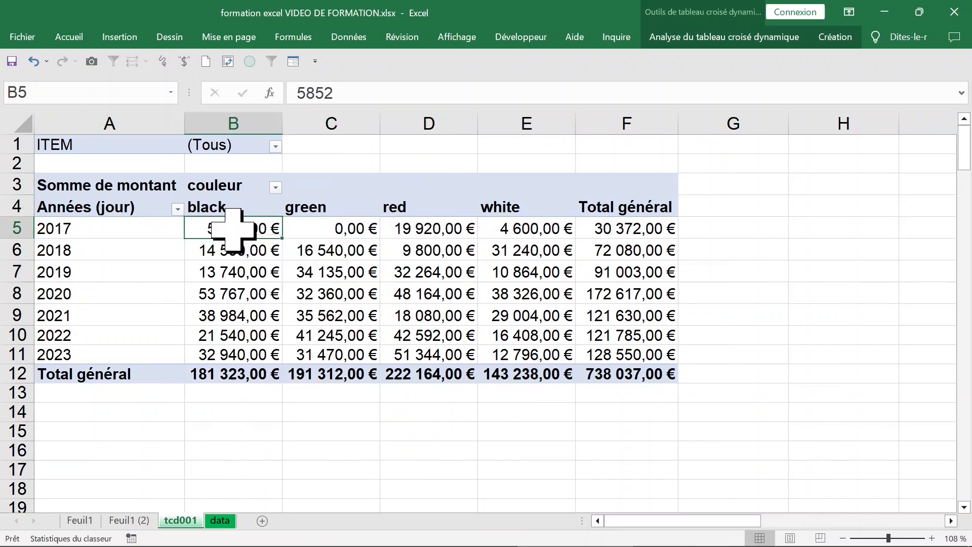
pyautogui.rightClick(231, 229)
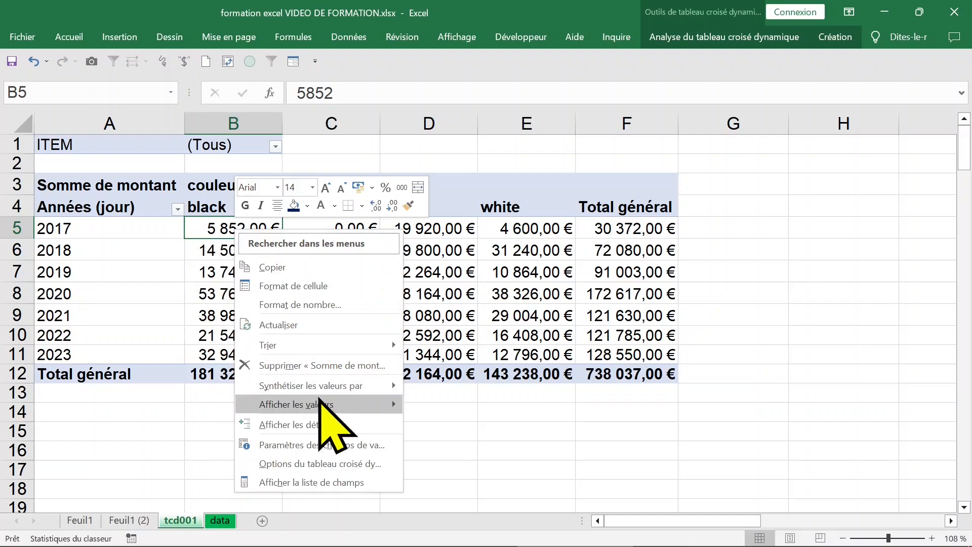
pyautogui.moveTo(319, 387)
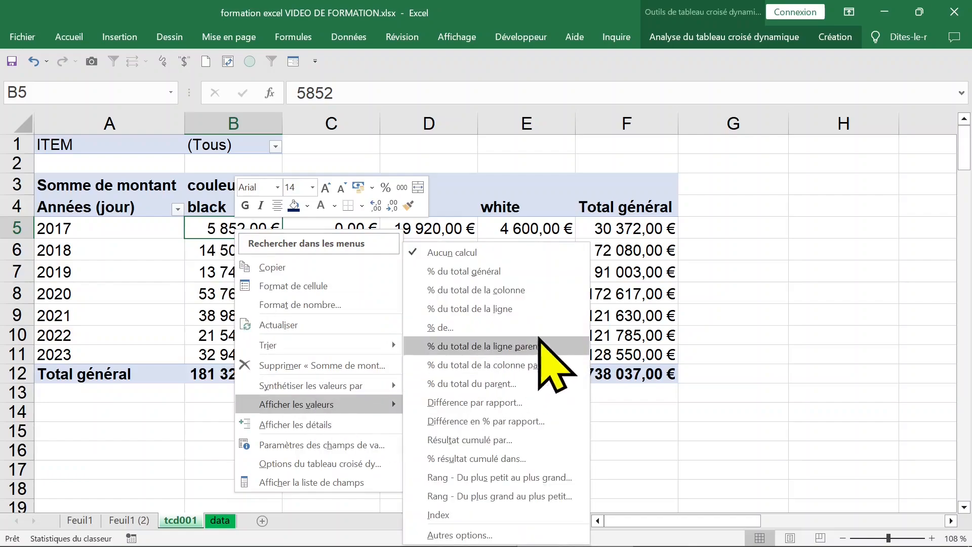
pyautogui.click(539, 309)
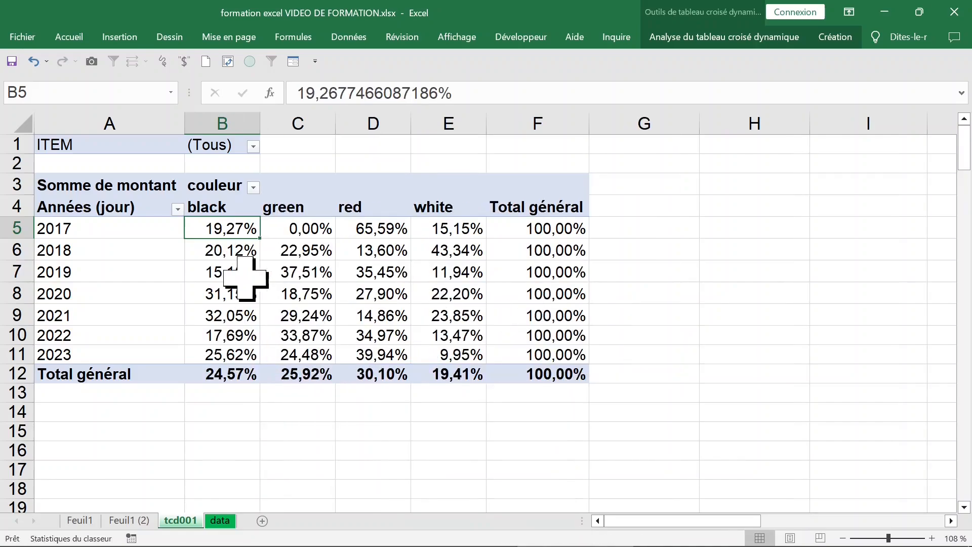
# Examine the percentages per year and the choices offered by the ITEM report filter
pyautogui.click(110, 297)
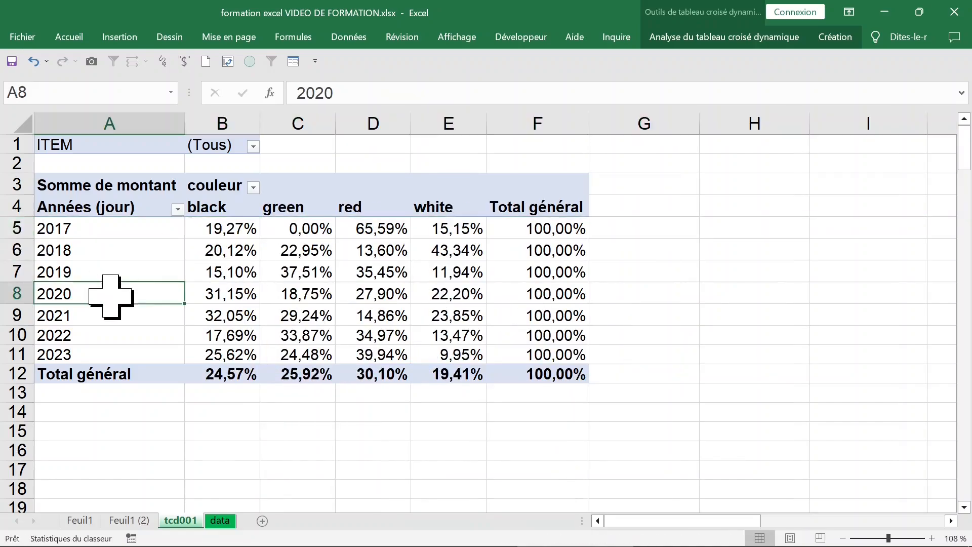
pyautogui.click(183, 336)
pyautogui.click(253, 146)
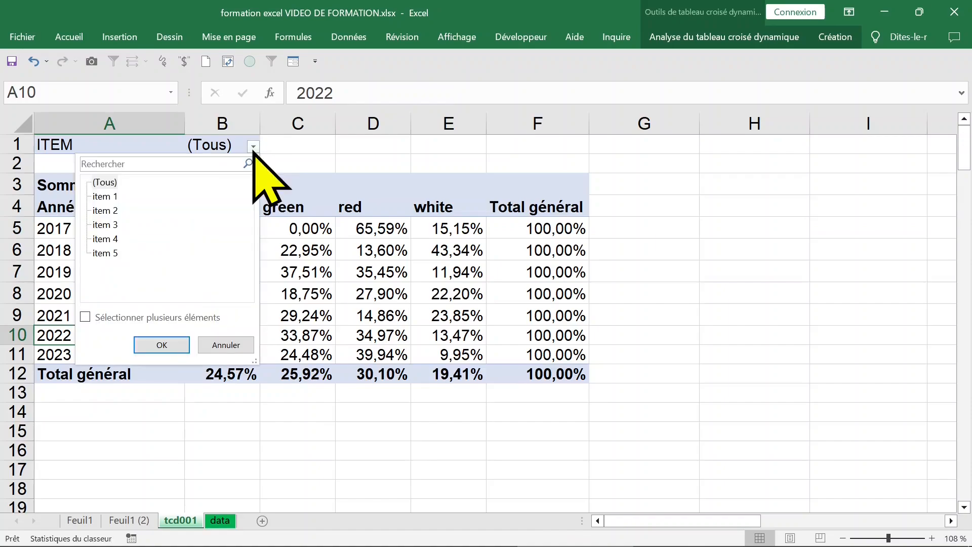
pyautogui.click(393, 273)
pyautogui.click(374, 272)
pyautogui.click(299, 250)
pyautogui.click(220, 228)
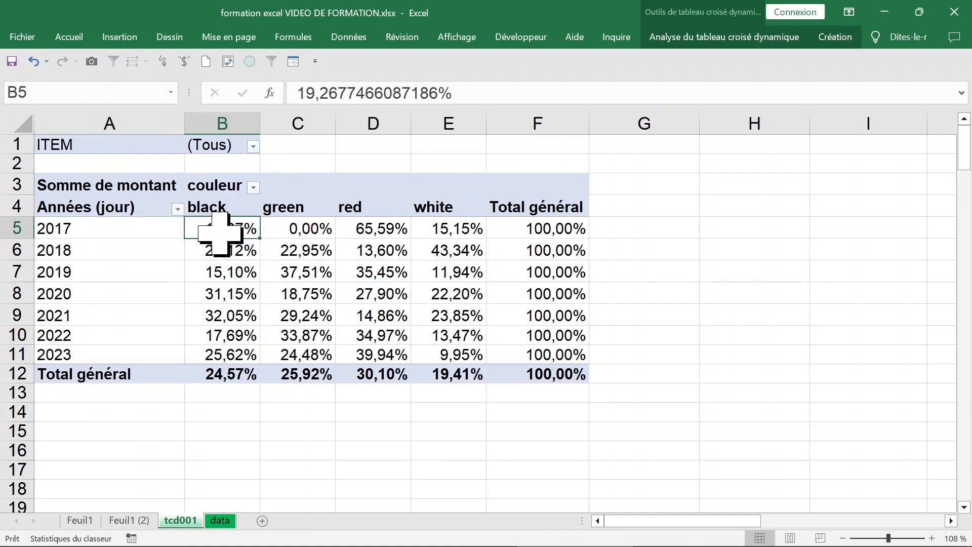
pyautogui.moveTo(219, 232)
# Generate a separate pivot table sheet for each ITEM value using the report filter pages option
pyautogui.click(270, 276)
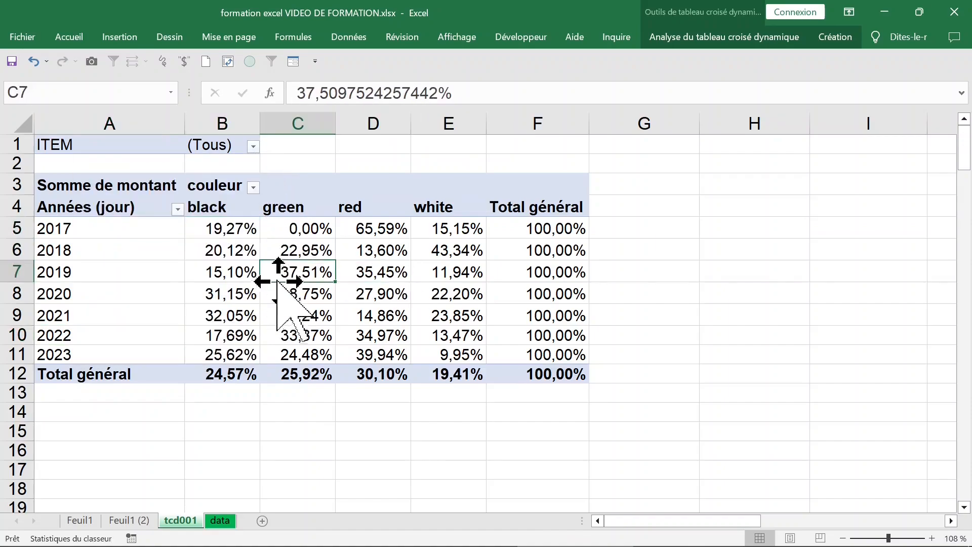
pyautogui.click(696, 39)
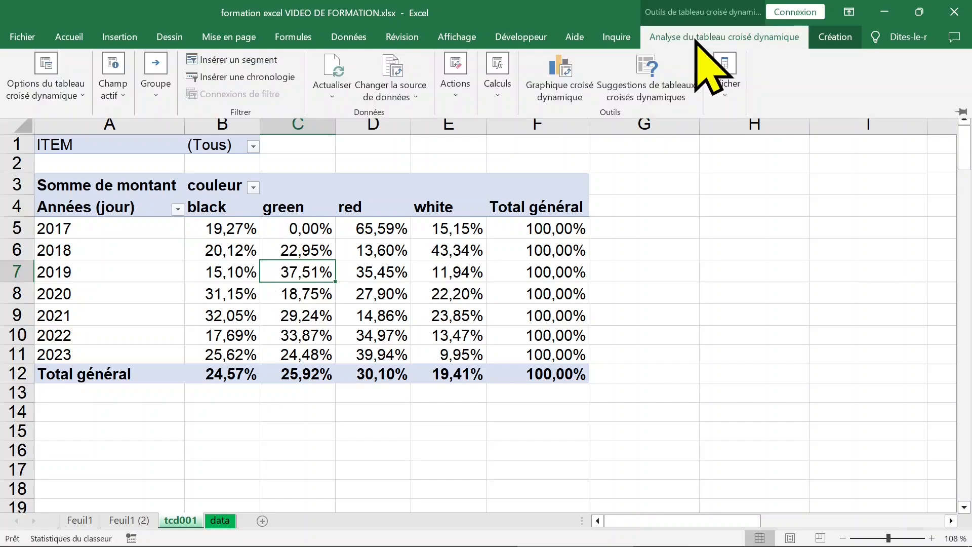
pyautogui.click(56, 91)
pyautogui.click(65, 167)
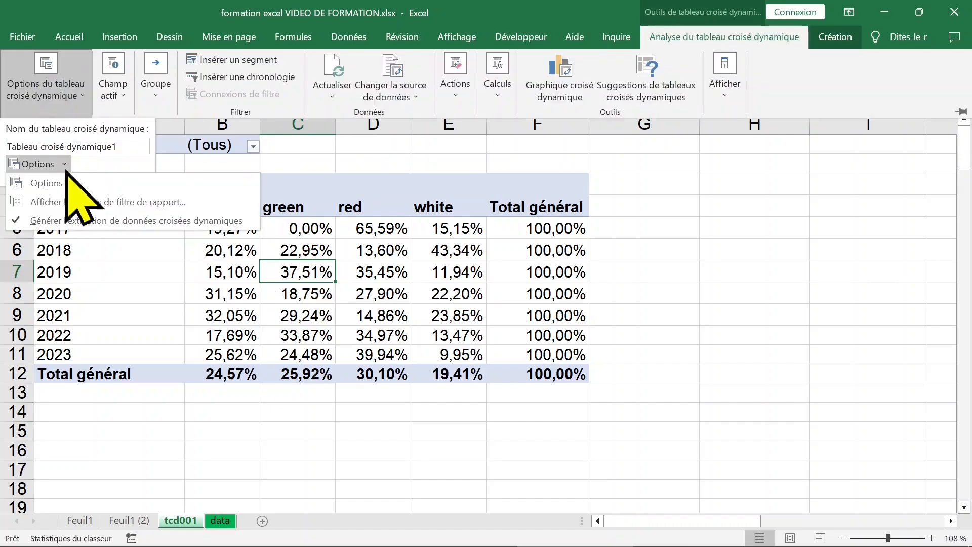
pyautogui.click(122, 202)
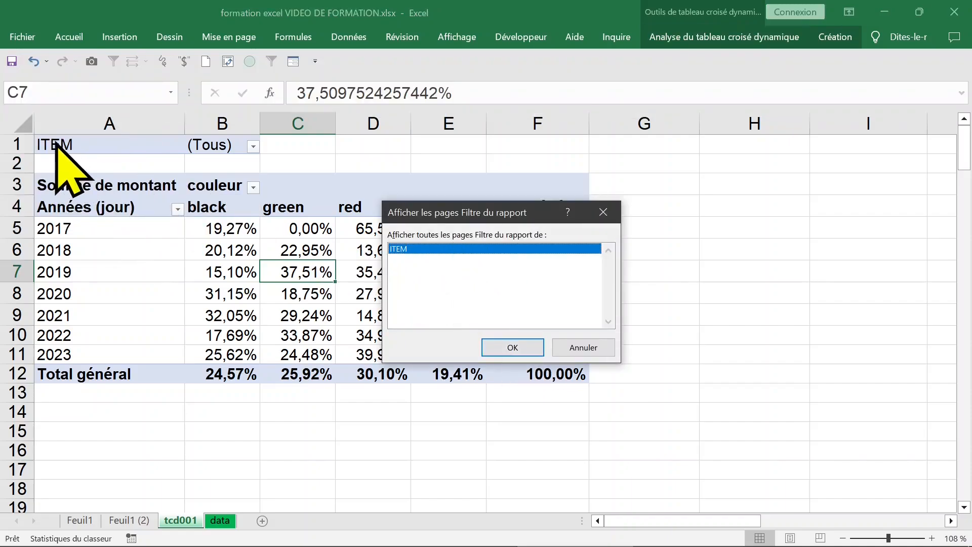
pyautogui.click(513, 347)
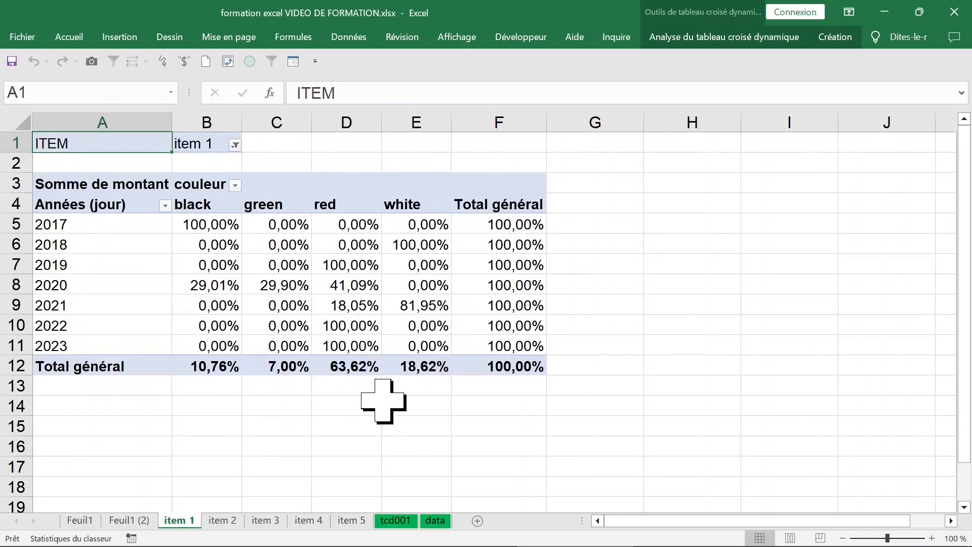
# Review the generated sheets from item 2 through item 5 and go back to item 1
pyautogui.click(222, 521)
pyautogui.click(264, 521)
pyautogui.click(309, 521)
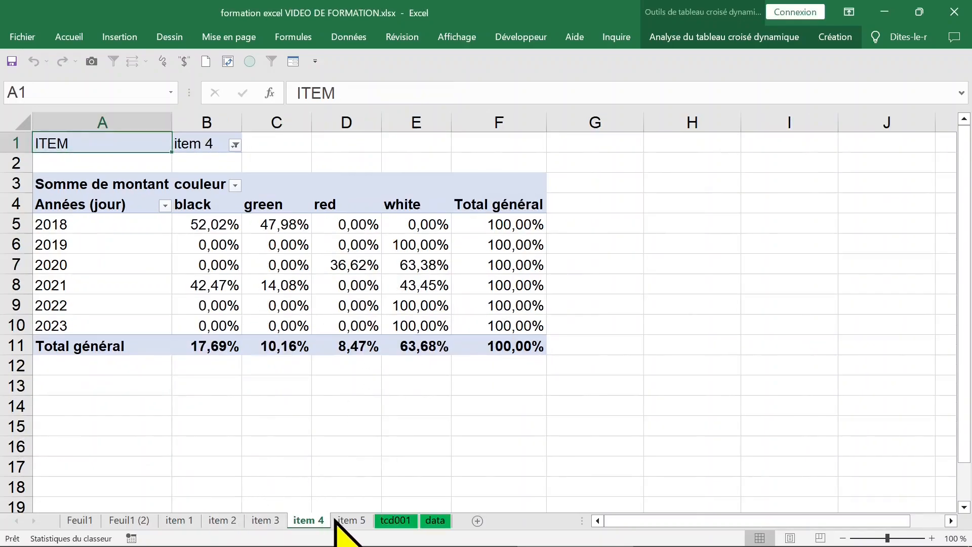
pyautogui.click(336, 521)
pyautogui.click(303, 522)
pyautogui.click(265, 521)
pyautogui.click(223, 521)
pyautogui.click(179, 521)
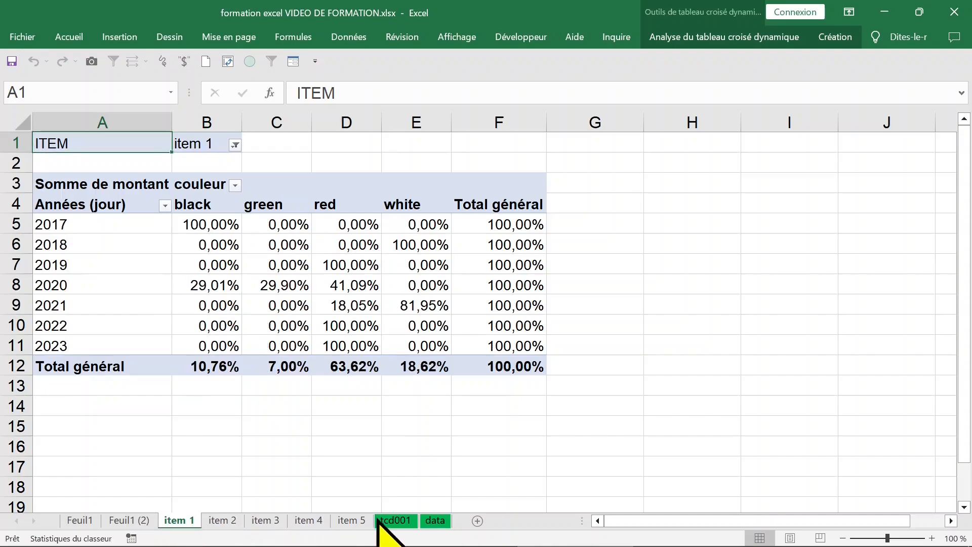
# Remove the couleur column field and the montant value field from the pivot table on the tcd001 sheet
pyautogui.click(396, 521)
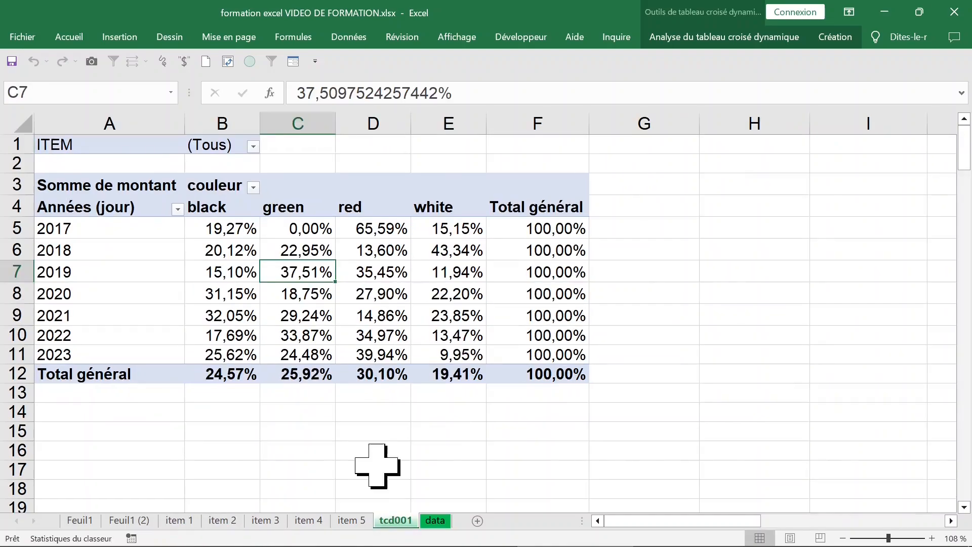
pyautogui.click(293, 250)
pyautogui.rightClick(293, 250)
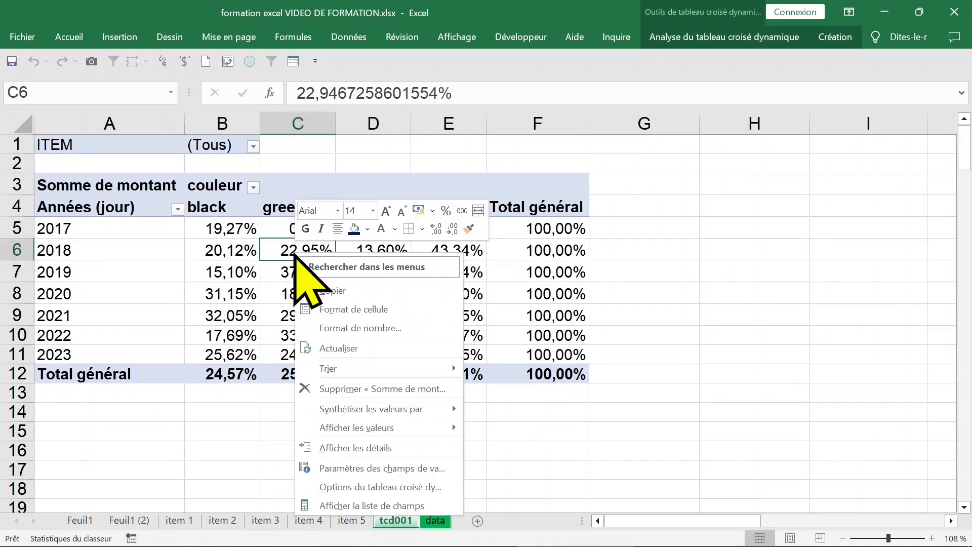
pyautogui.click(393, 506)
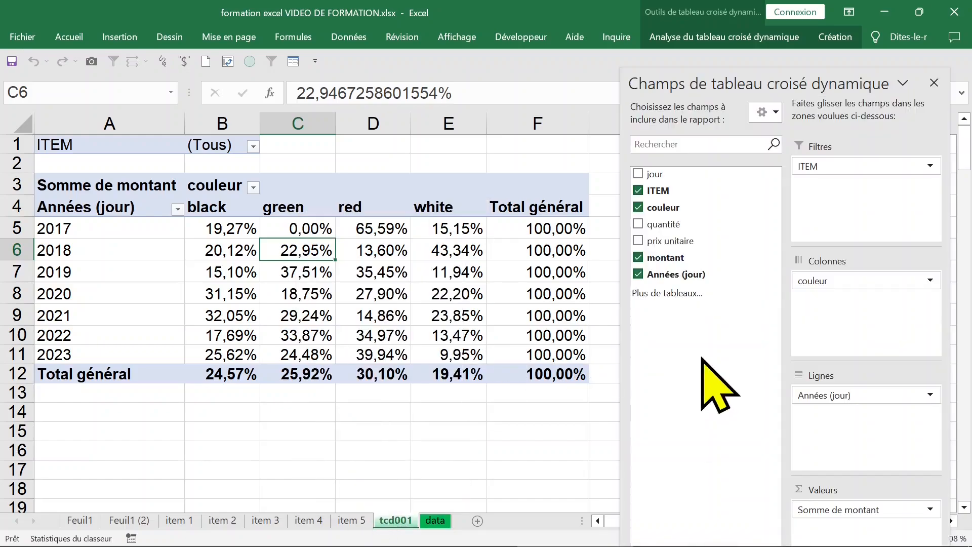
pyautogui.moveTo(854, 281); pyautogui.dragTo(679, 357)
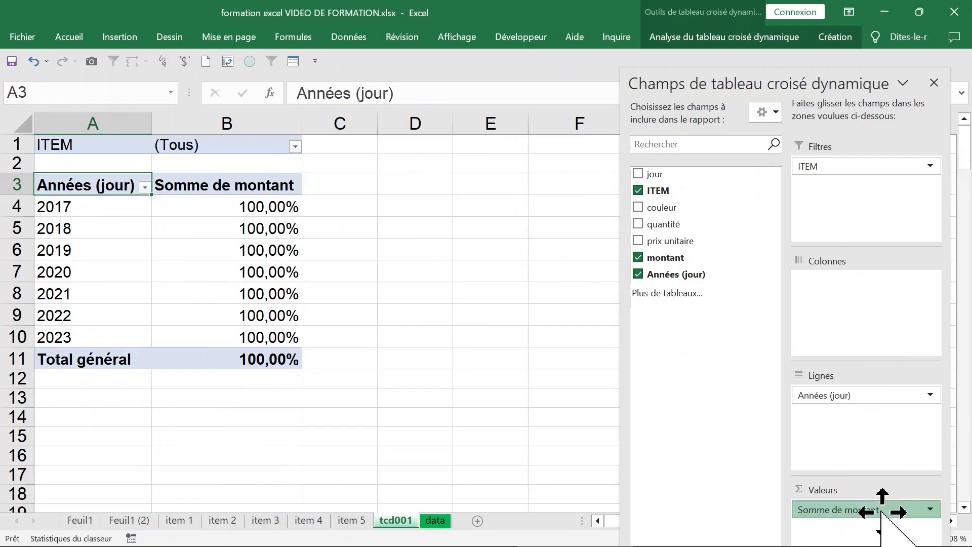
pyautogui.moveTo(879, 503); pyautogui.dragTo(752, 408)
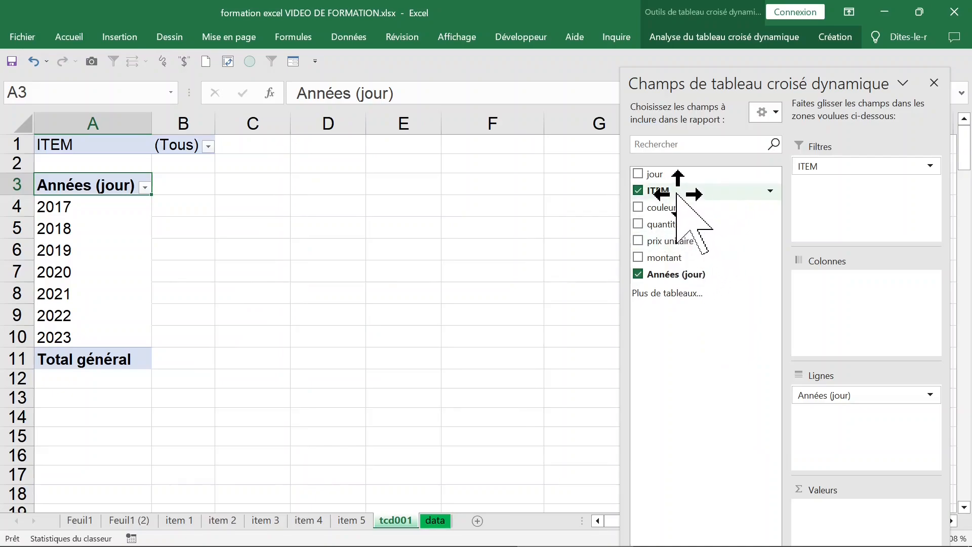
# Place the ITEM field in the pivot table's columns and prix unitaire in its values, then close the field list
pyautogui.moveTo(677, 194); pyautogui.dragTo(855, 218)
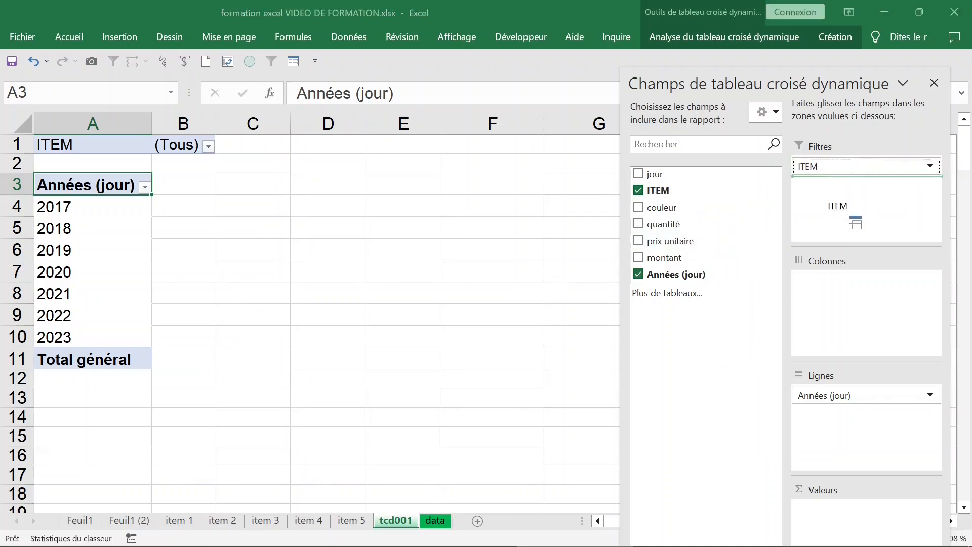
pyautogui.moveTo(855, 294); pyautogui.dragTo(851, 527)
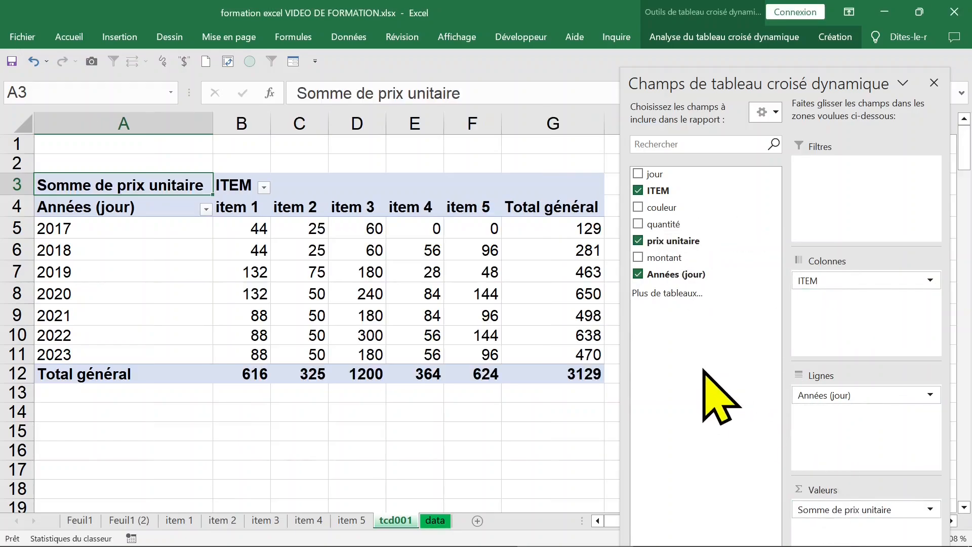
pyautogui.click(934, 81)
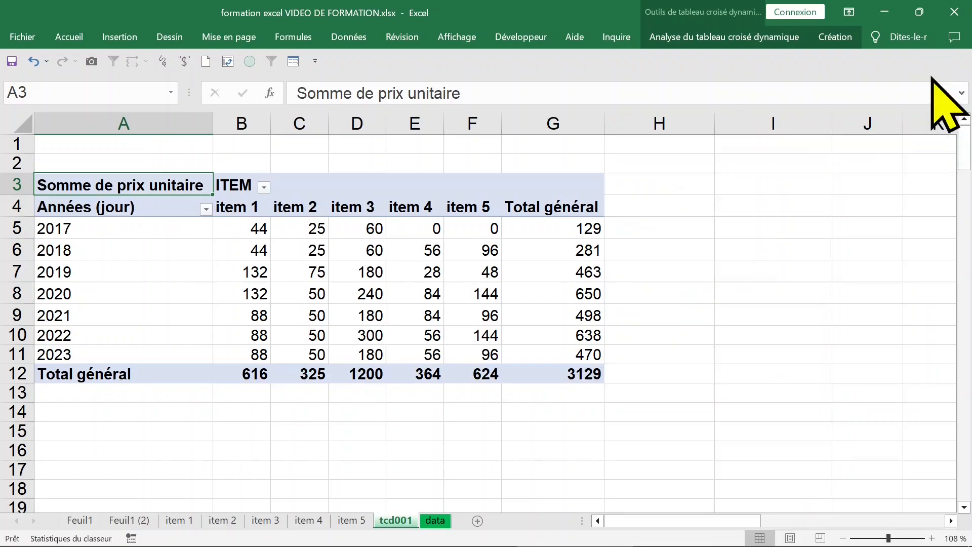
# Summarize the prix unitaire values by average (Moyenne)
pyautogui.click(252, 230)
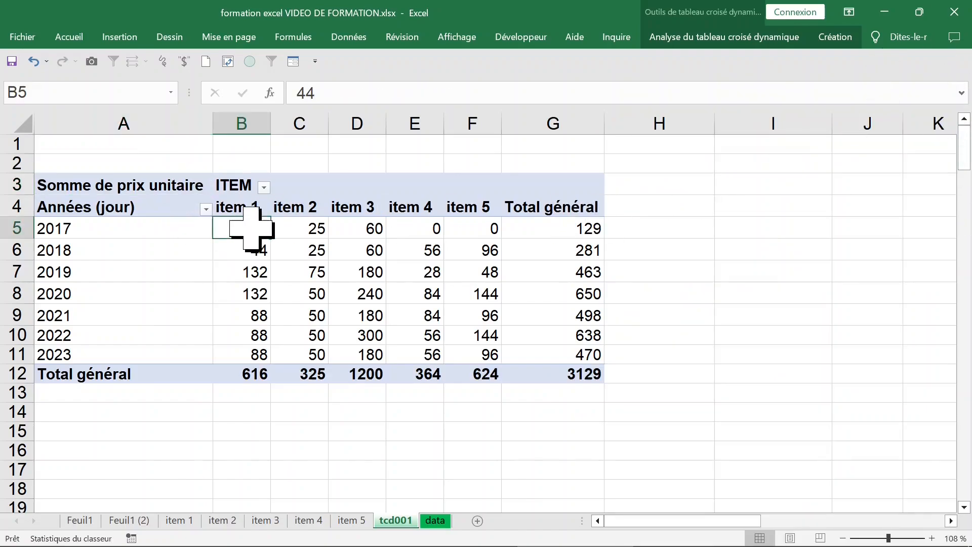
pyautogui.rightClick(239, 229)
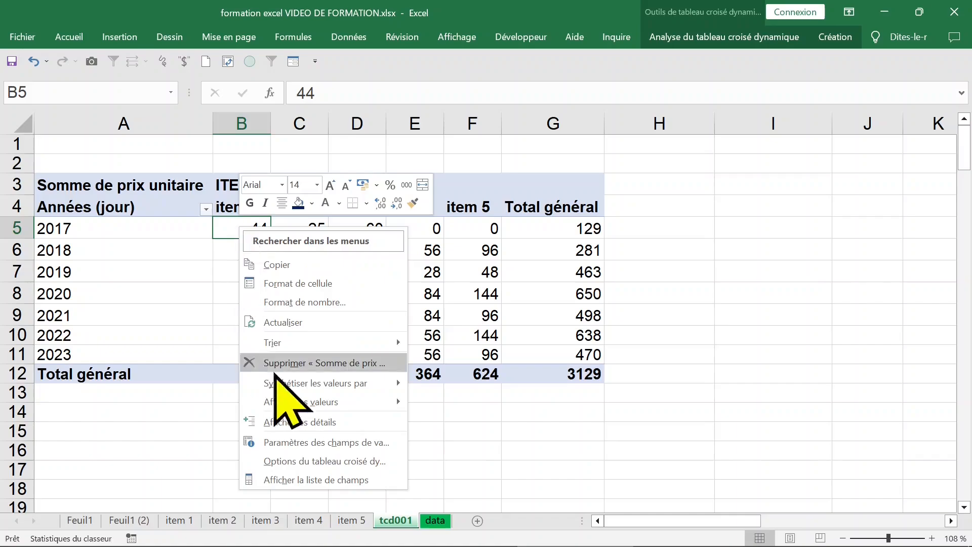
pyautogui.moveTo(305, 386)
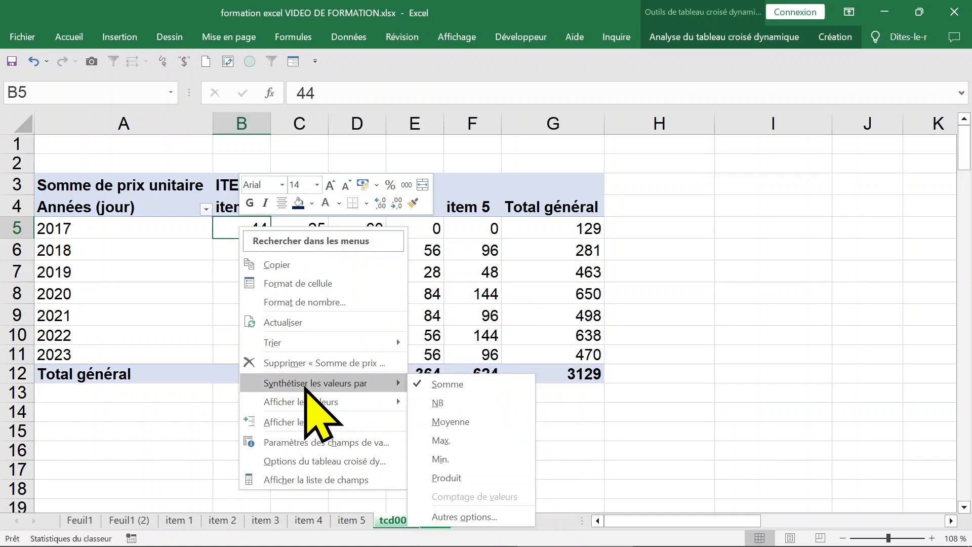
pyautogui.click(473, 421)
# Format the prix unitaire values as currency (Monétaire) with 2 decimals and the € symbol
pyautogui.click(562, 254)
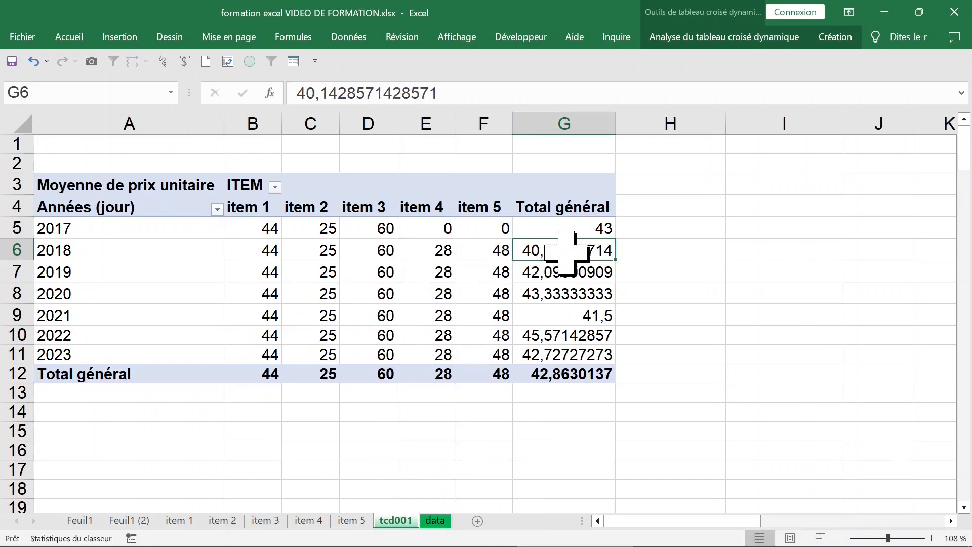
pyautogui.rightClick(552, 251)
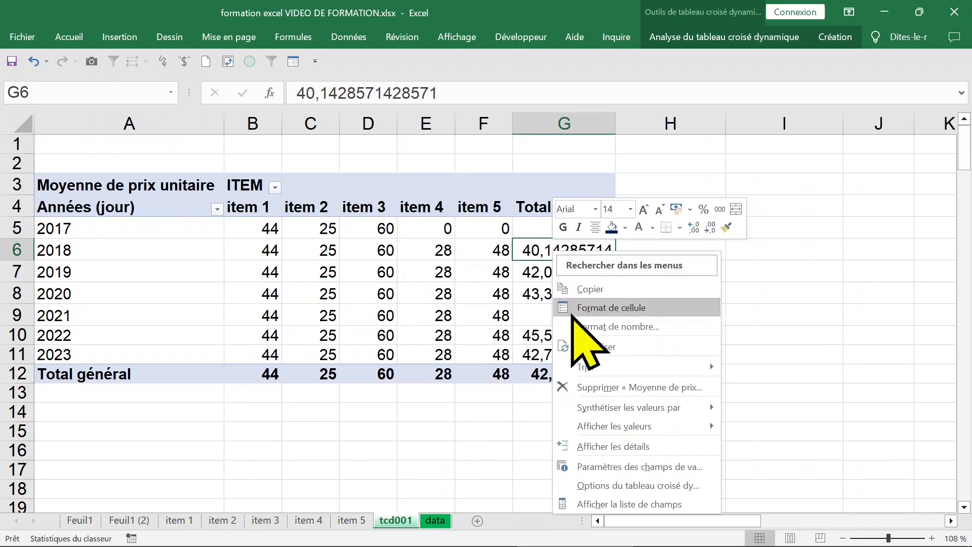
pyautogui.click(587, 308)
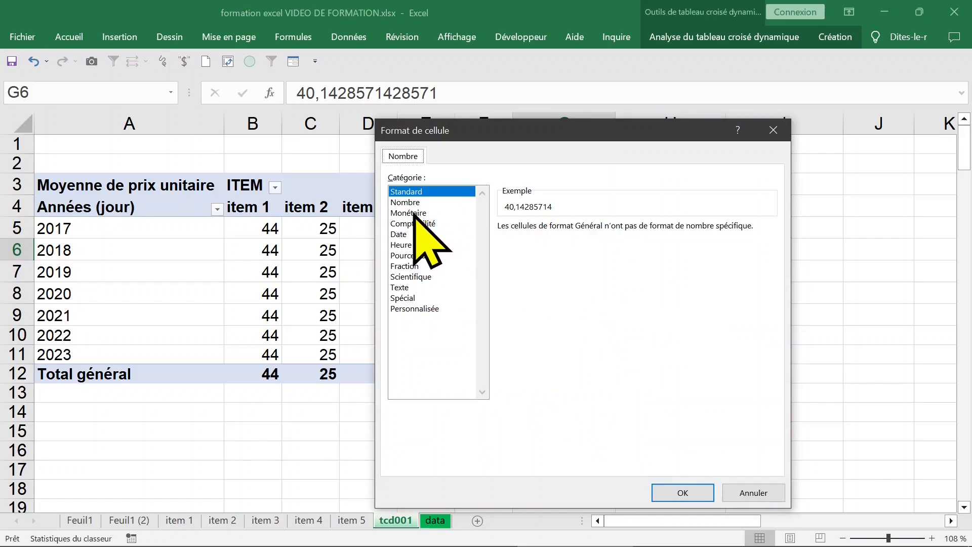
pyautogui.click(415, 213)
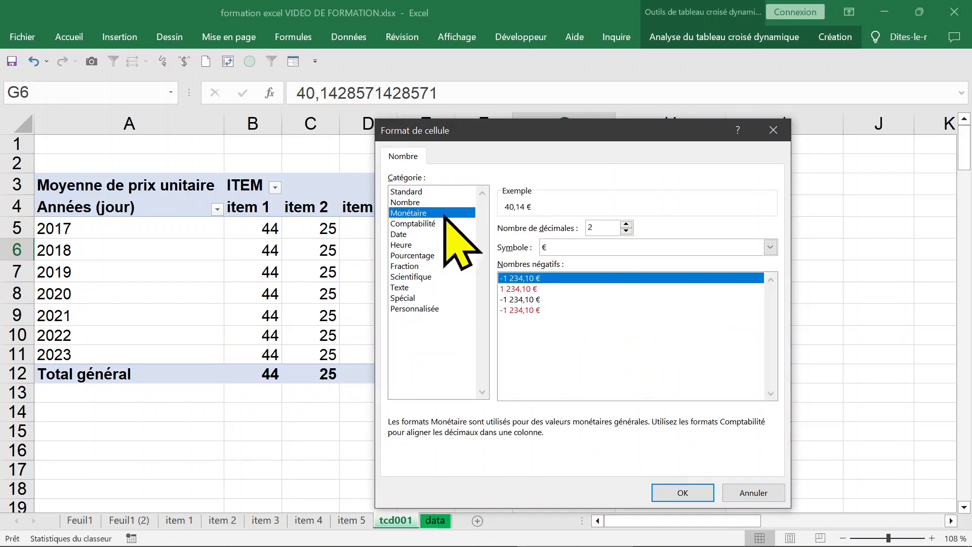
pyautogui.click(682, 493)
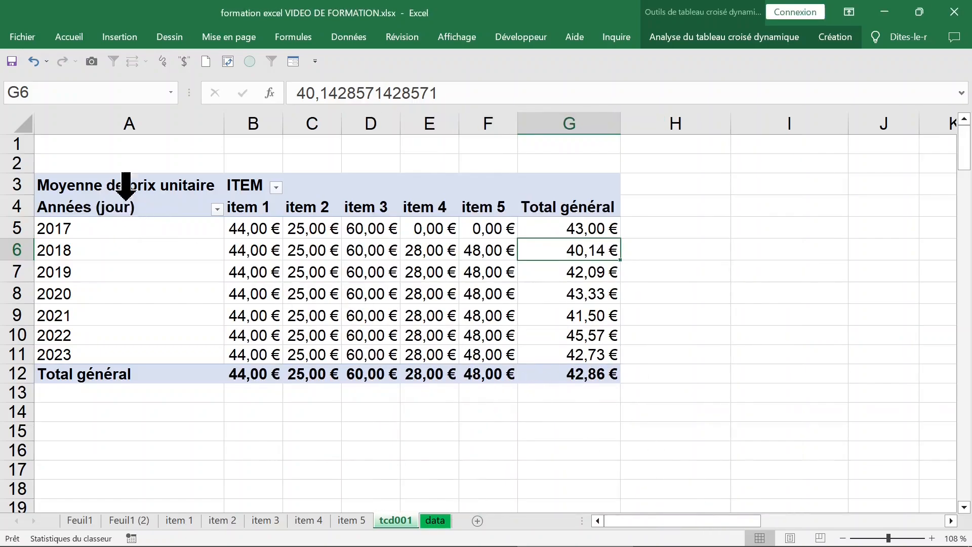
# Add the couleur field to the pivot table's rows below Années (jour) and close the field list
pyautogui.click(243, 248)
pyautogui.click(263, 228)
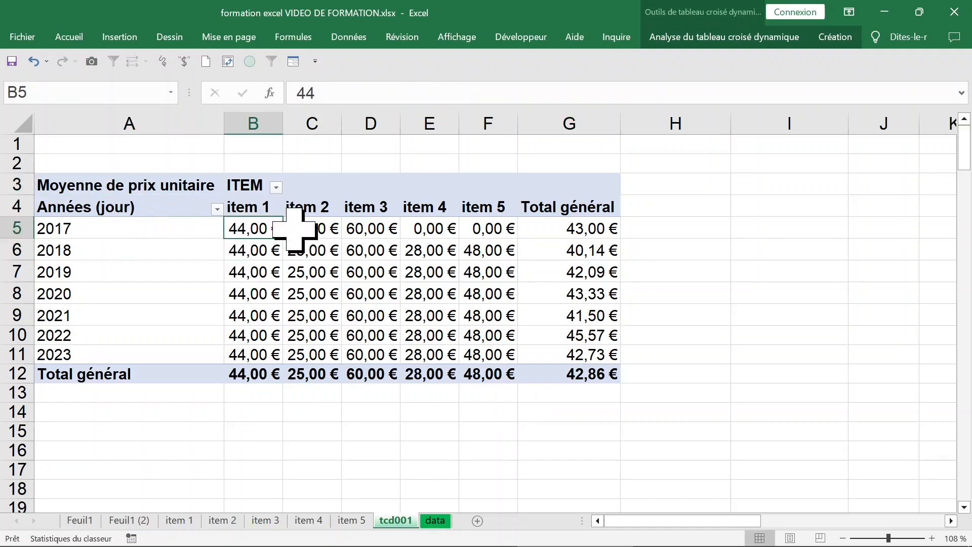
pyautogui.rightClick(257, 228)
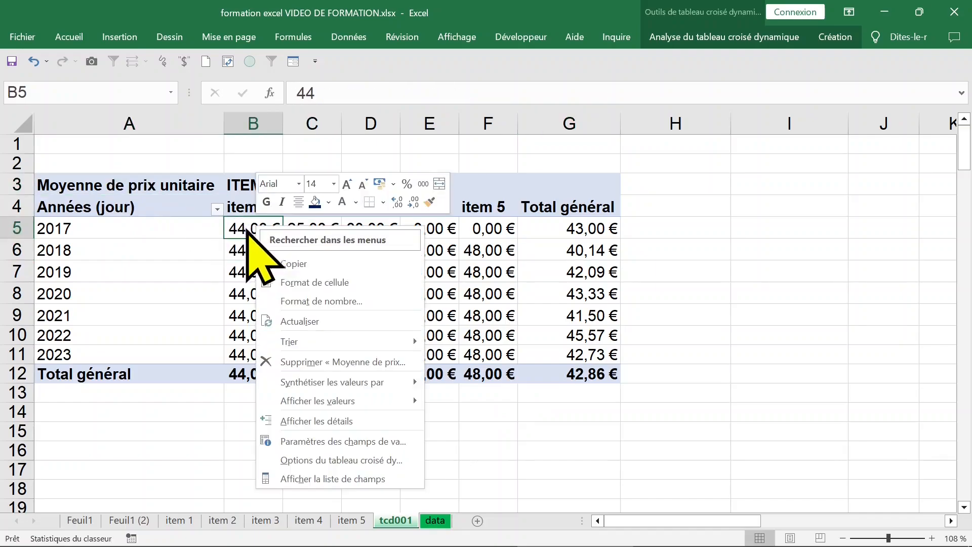
pyautogui.click(329, 478)
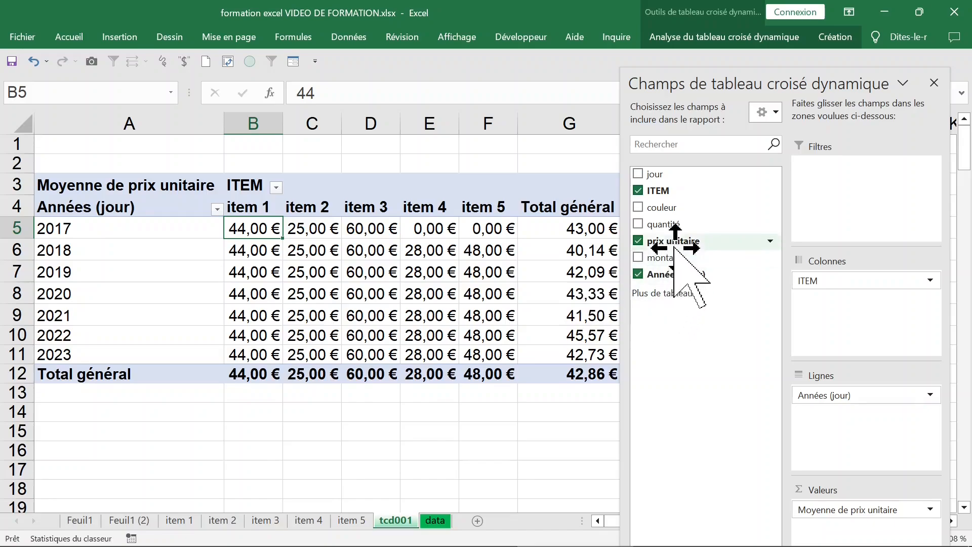
pyautogui.click(639, 208)
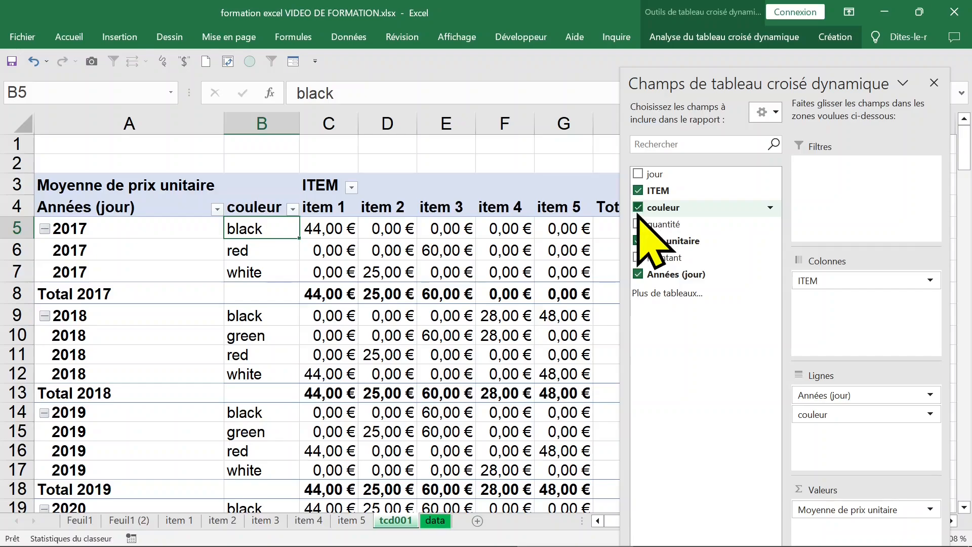
pyautogui.click(934, 83)
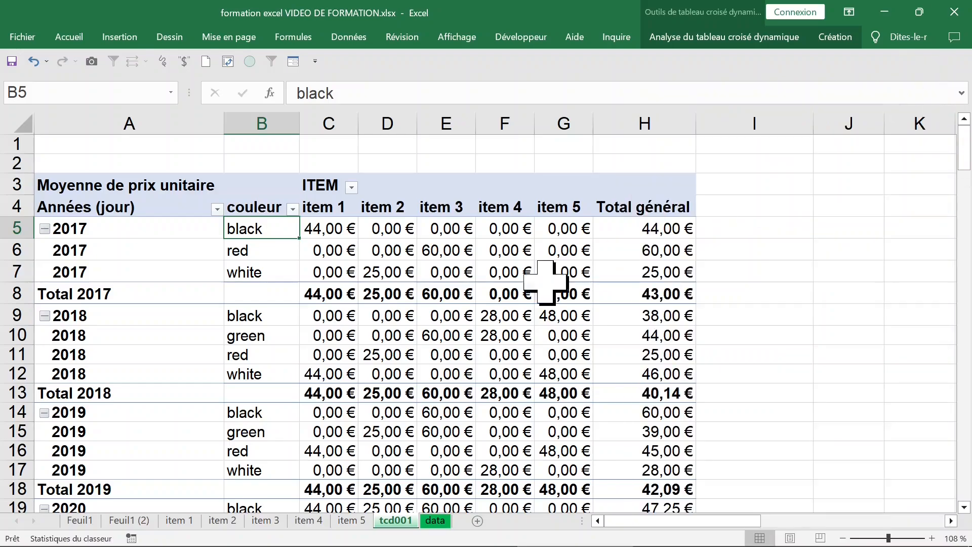
pyautogui.click(150, 188)
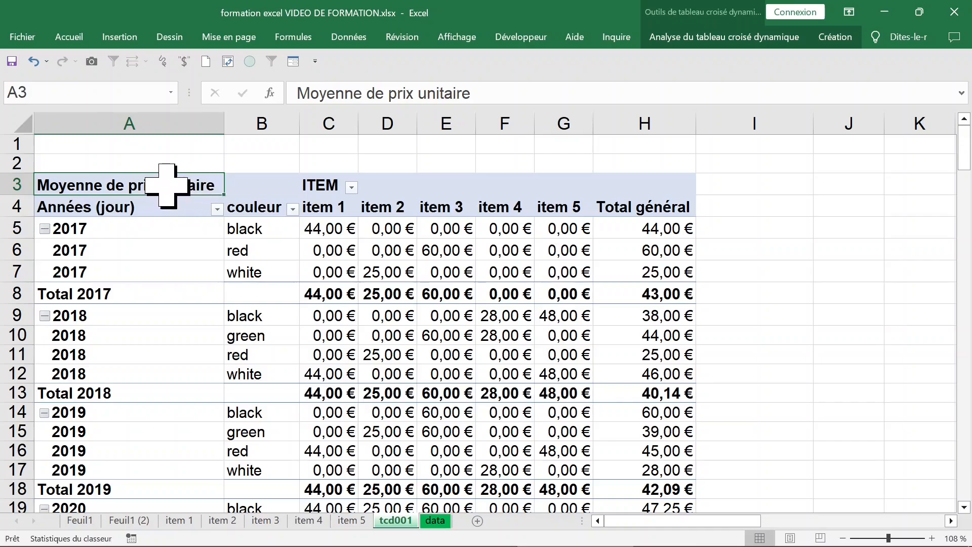
pyautogui.doubleClick(167, 186)
pyautogui.click(261, 250)
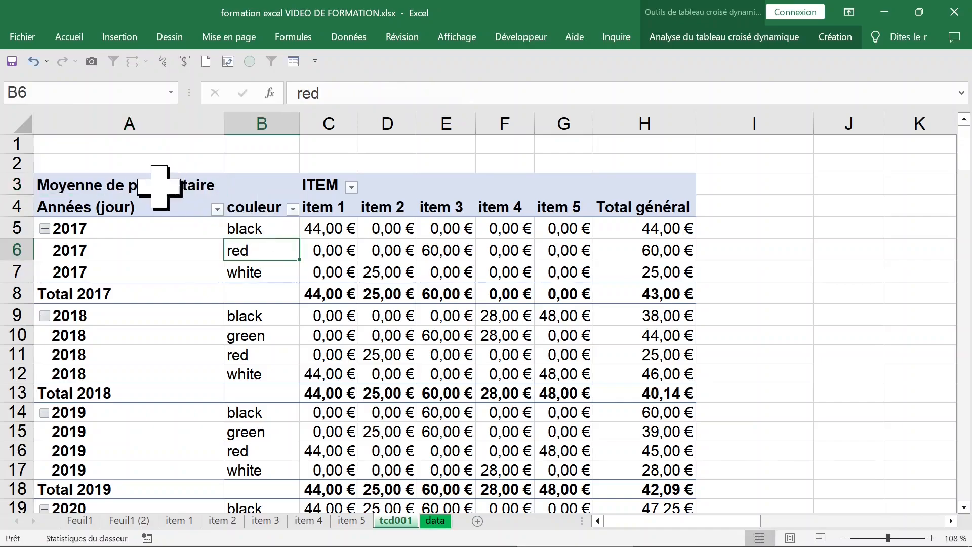
pyautogui.click(159, 175)
pyautogui.click(324, 230)
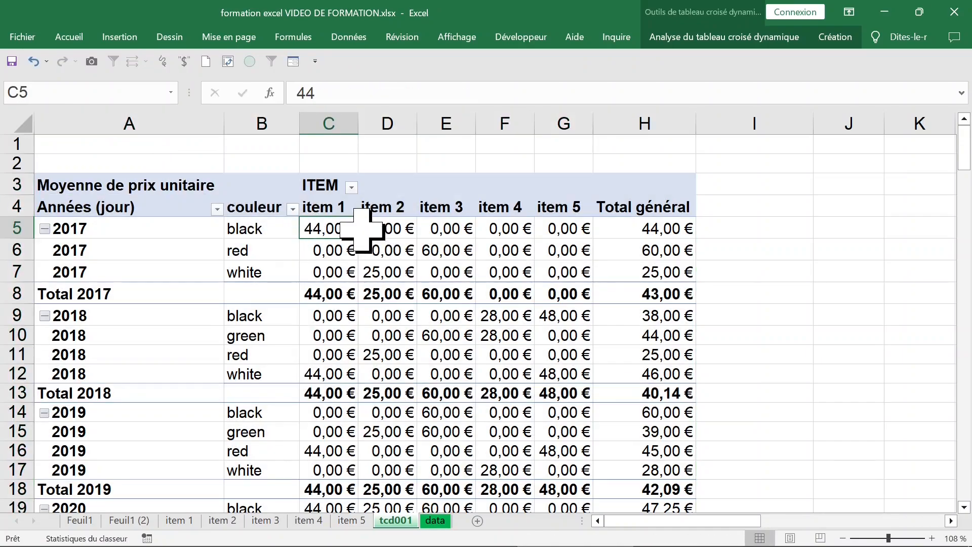
# Summarize the prix unitaire values by maximum (Max.)
pyautogui.click(387, 229)
pyautogui.rightClick(387, 228)
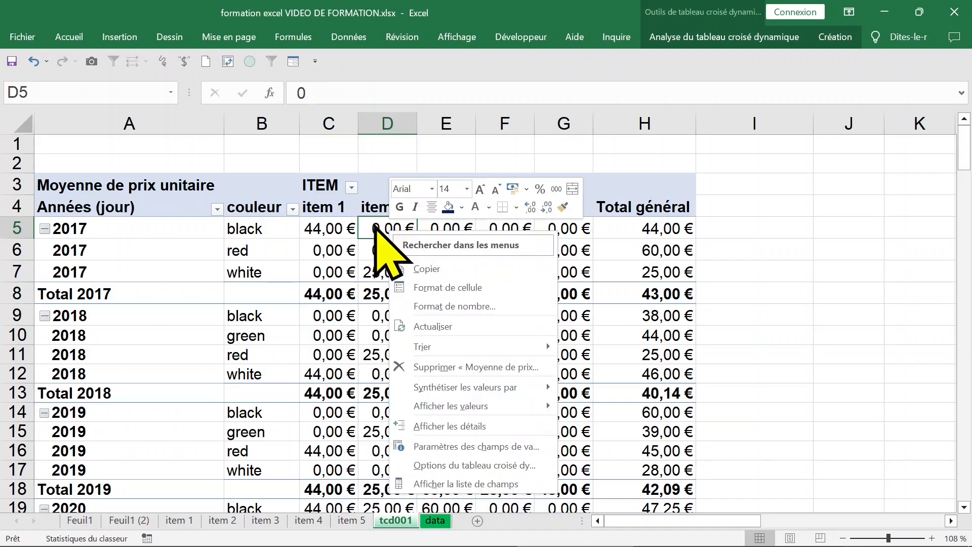
pyautogui.moveTo(441, 393)
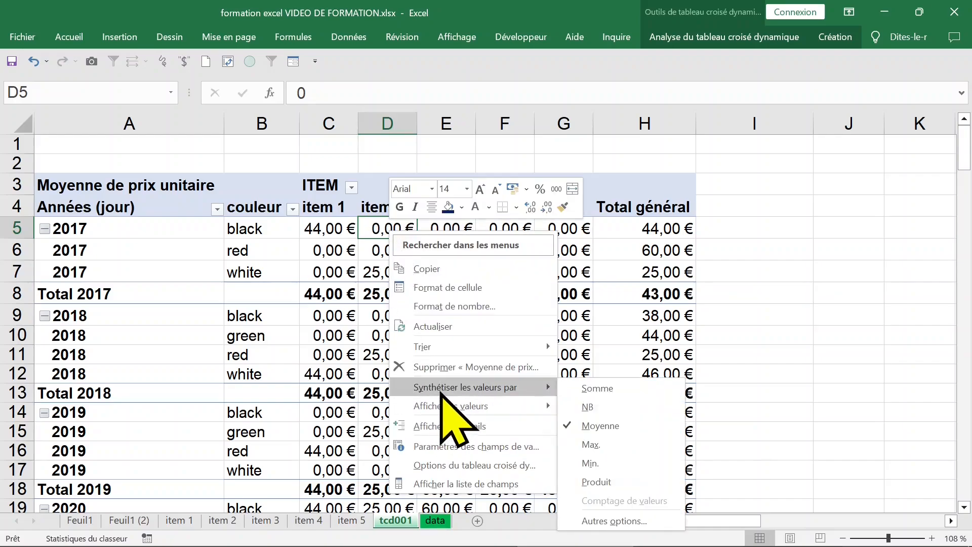
pyautogui.click(620, 445)
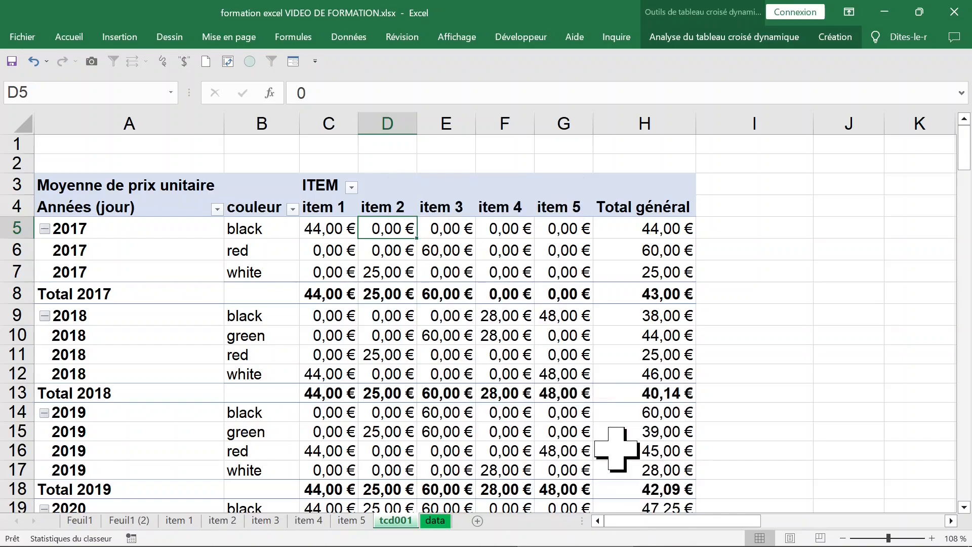
# Switch the prix unitaire summary function to minimum (Min.)
pyautogui.rightClick(393, 229)
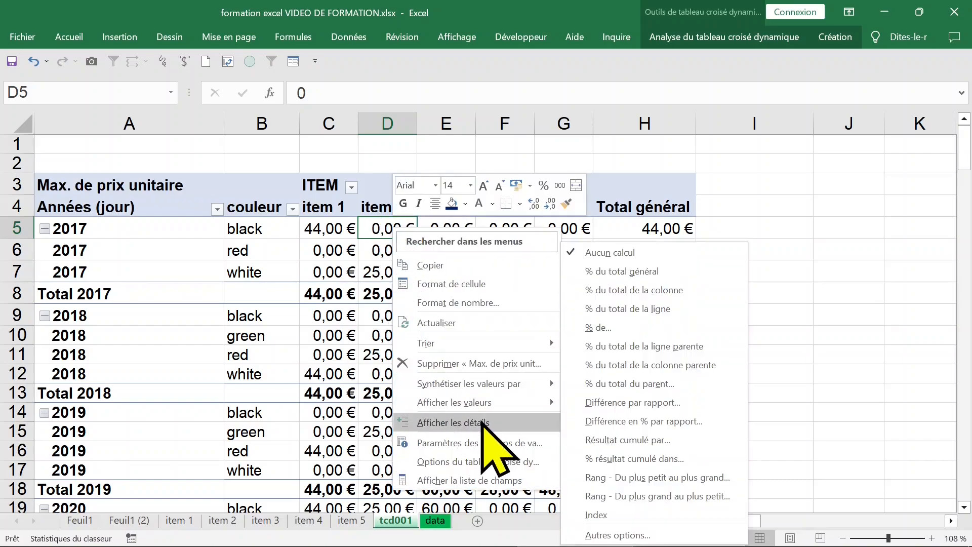
pyautogui.moveTo(494, 383)
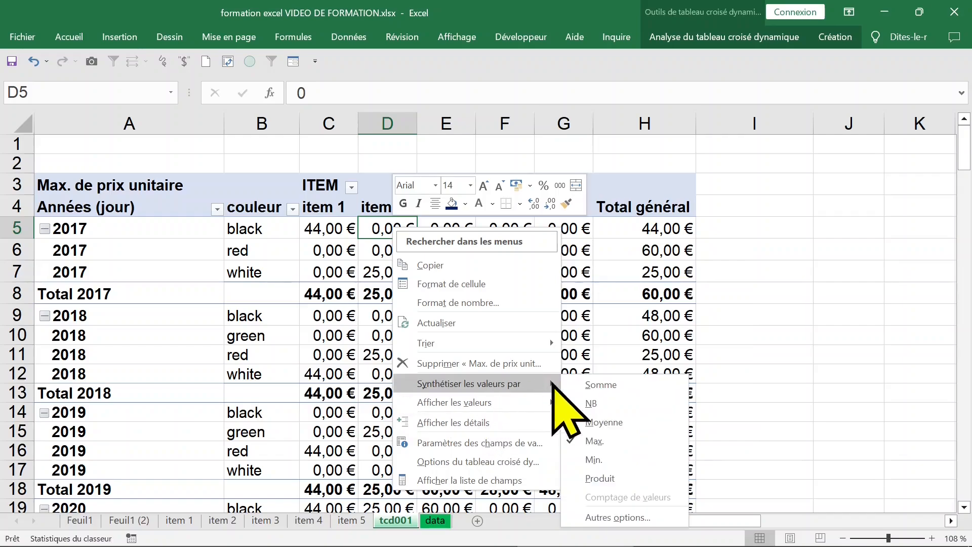
pyautogui.click(596, 461)
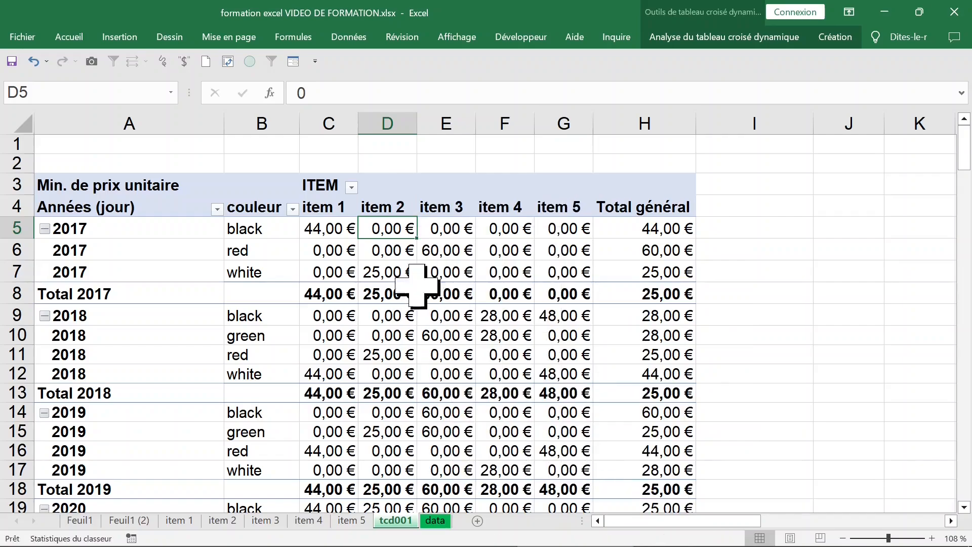
# Set the prix unitaire values to be summarized by sum (Somme)
pyautogui.rightClick(389, 231)
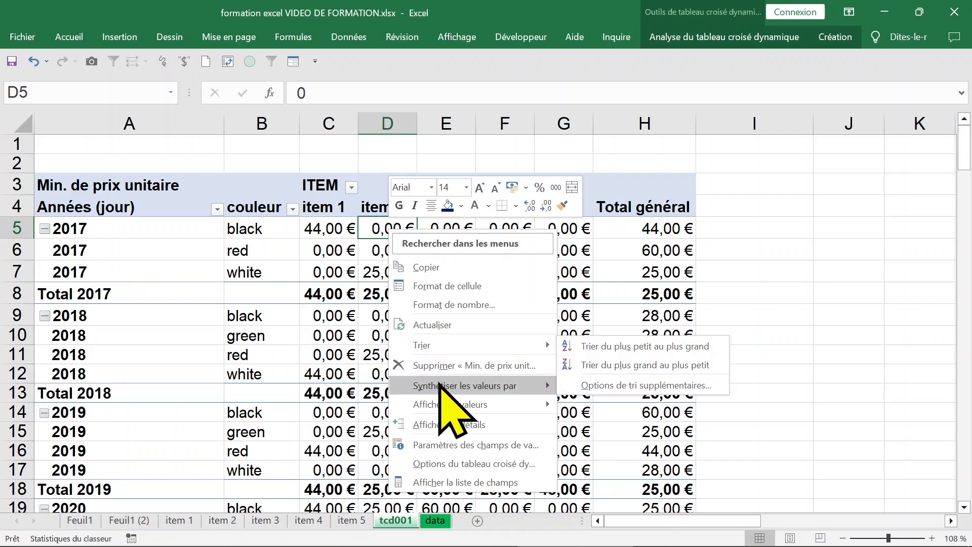
pyautogui.moveTo(443, 404)
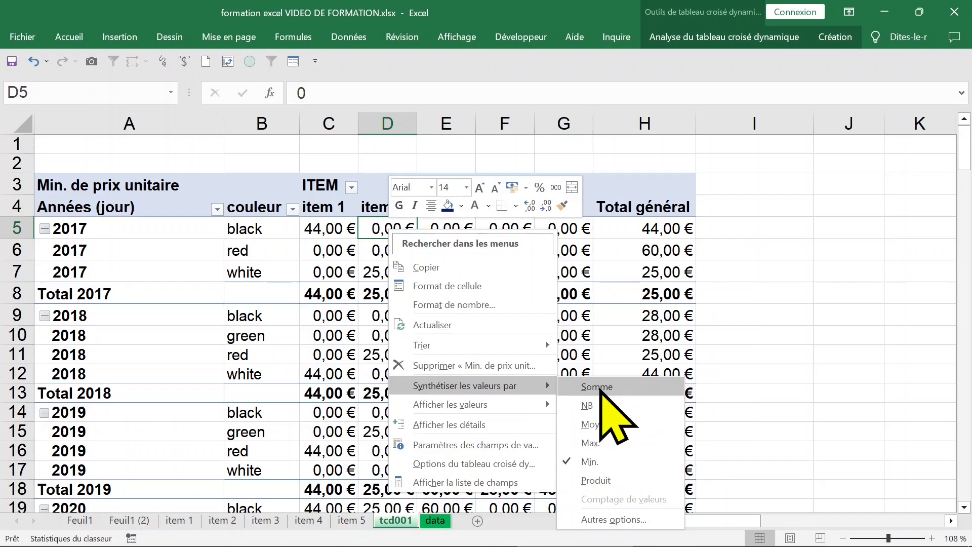
pyautogui.click(600, 390)
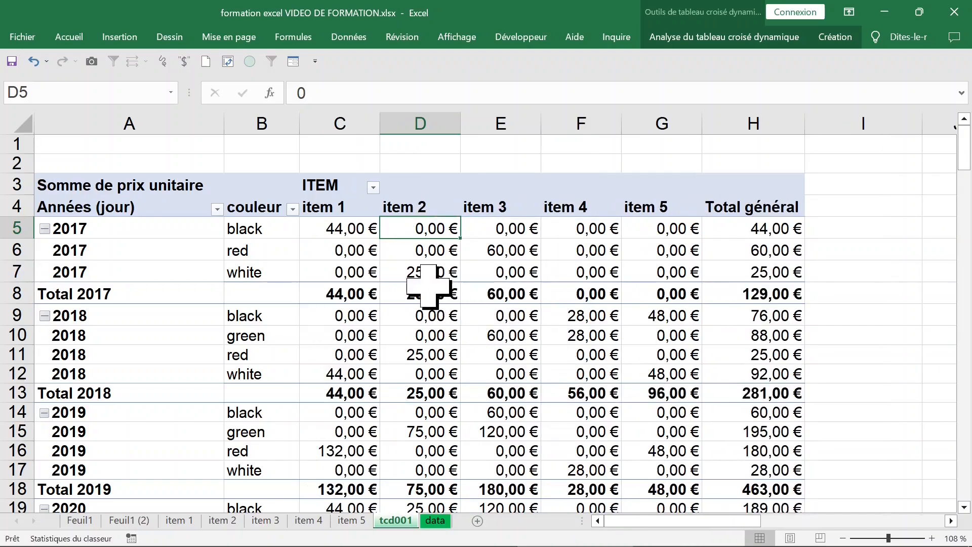
# Summarize the prix unitaire values by average (Moyenne)
pyautogui.click(416, 251)
pyautogui.rightClick(336, 247)
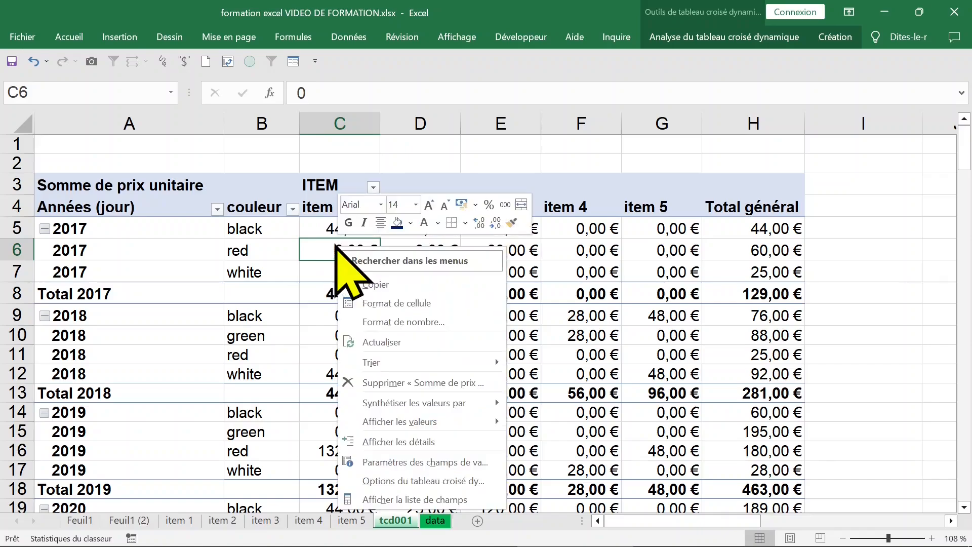
pyautogui.moveTo(393, 421)
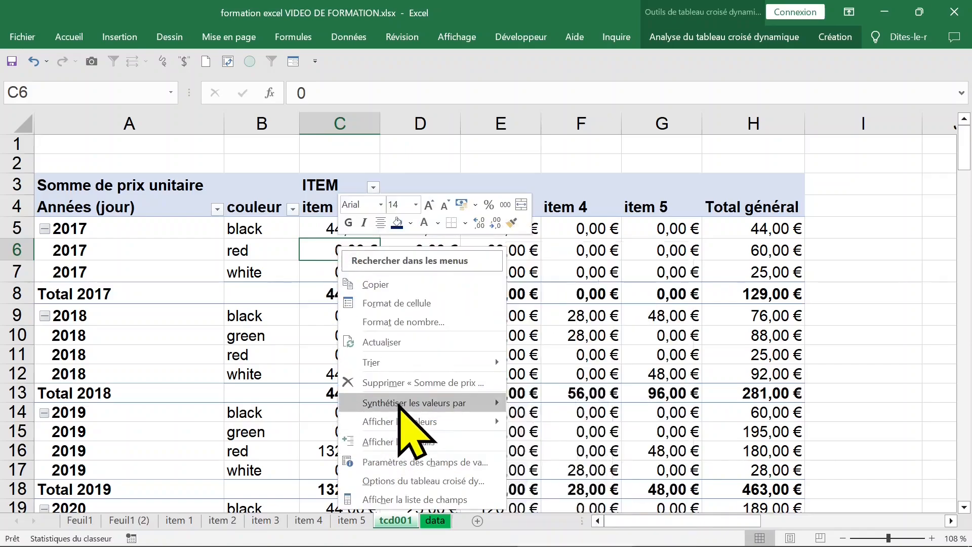
pyautogui.moveTo(397, 403)
pyautogui.click(549, 440)
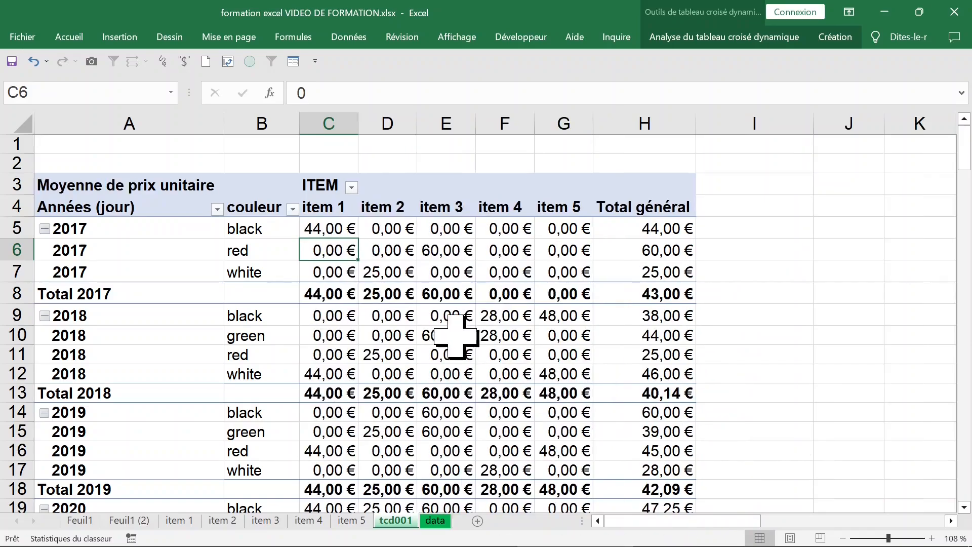
# Move couleur to the pivot table's columns and ITEM to its rows below Années (jour), then close the field list
pyautogui.click(329, 229)
pyautogui.rightClick(330, 230)
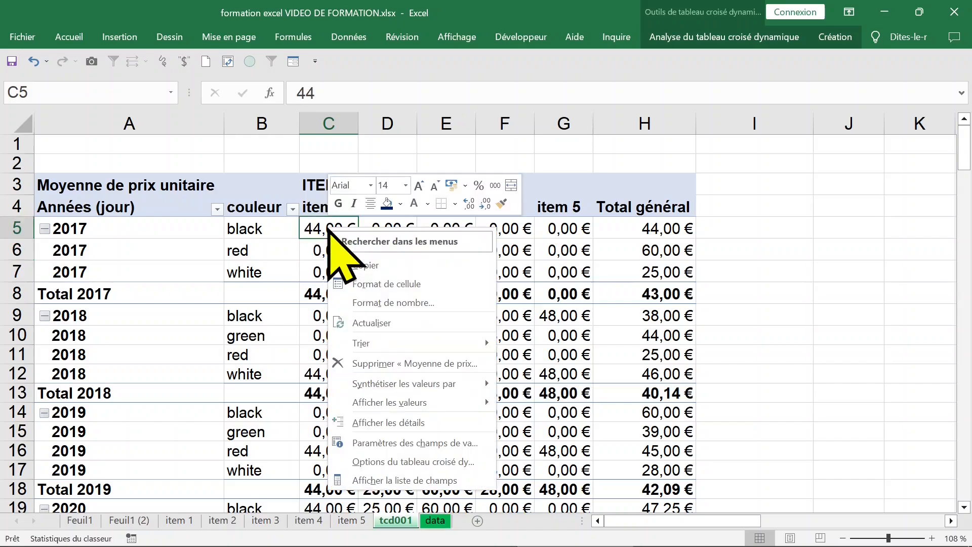
pyautogui.click(405, 479)
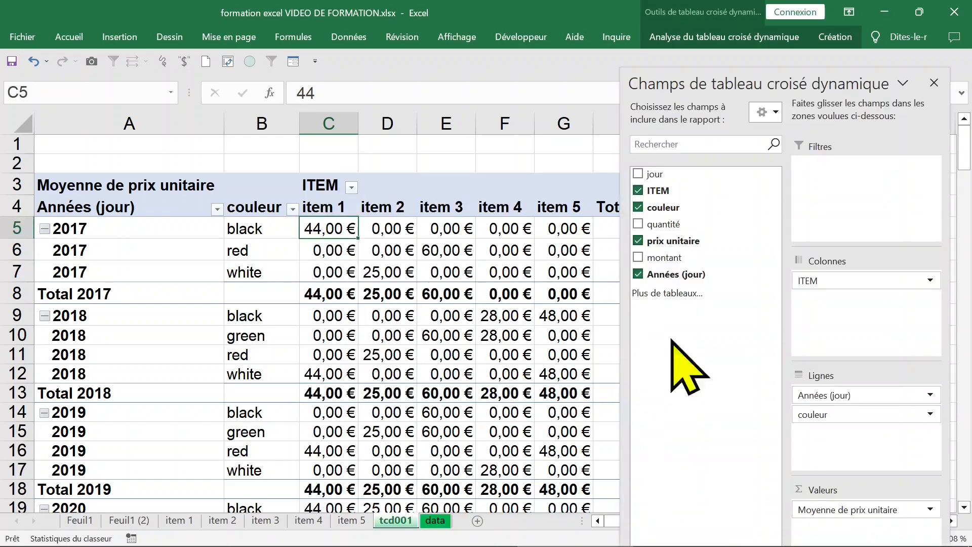
pyautogui.moveTo(860, 414); pyautogui.dragTo(861, 340)
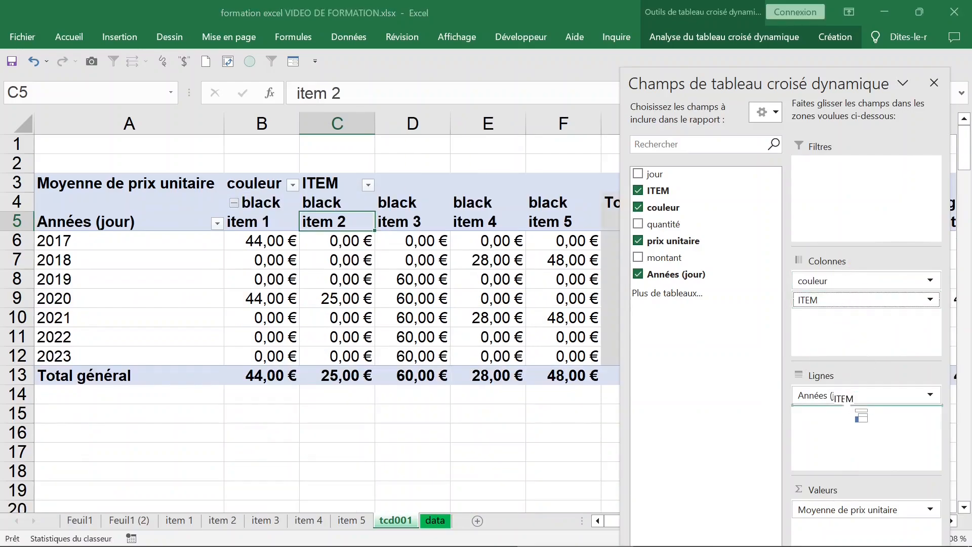
pyautogui.moveTo(860, 415); pyautogui.dragTo(863, 411)
pyautogui.click(933, 83)
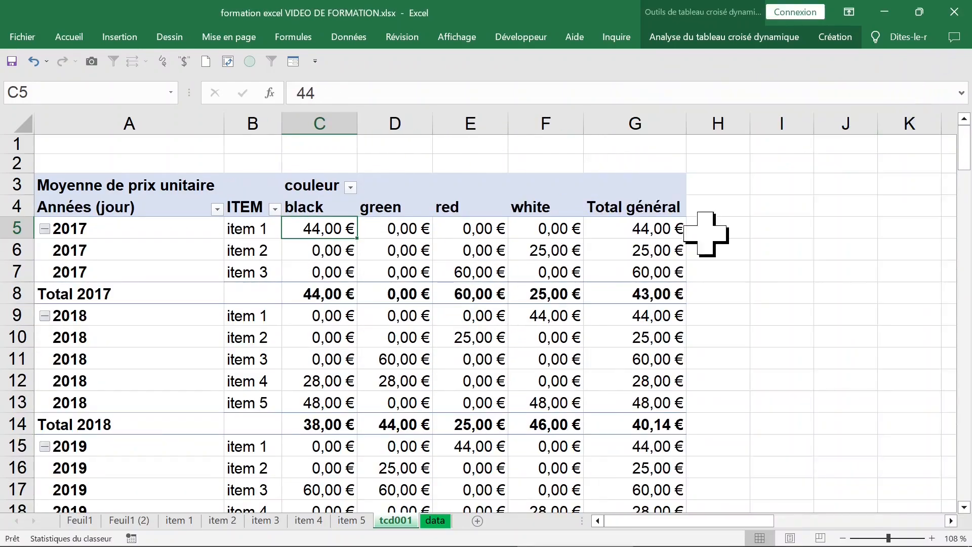
pyautogui.click(501, 253)
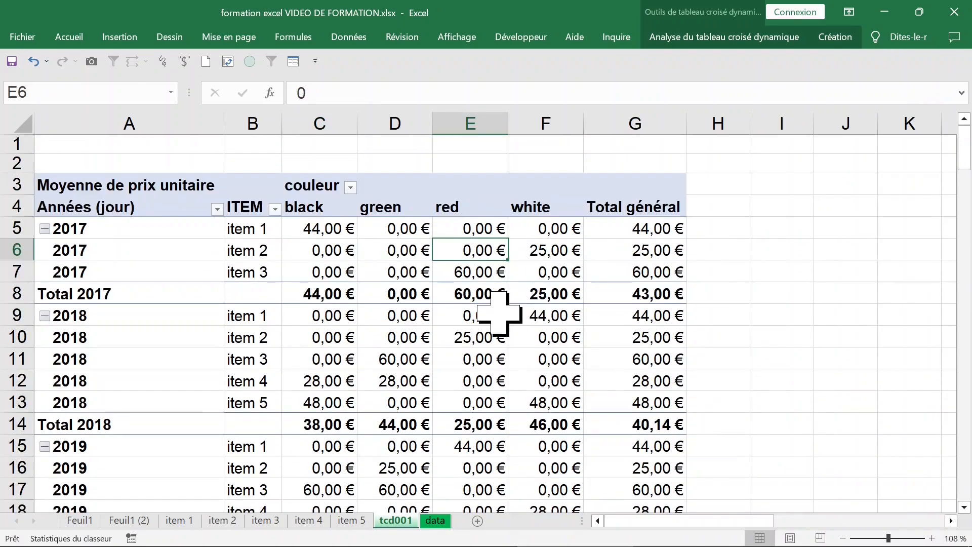
pyautogui.scroll(-2, 499, 314)
pyautogui.click(456, 340)
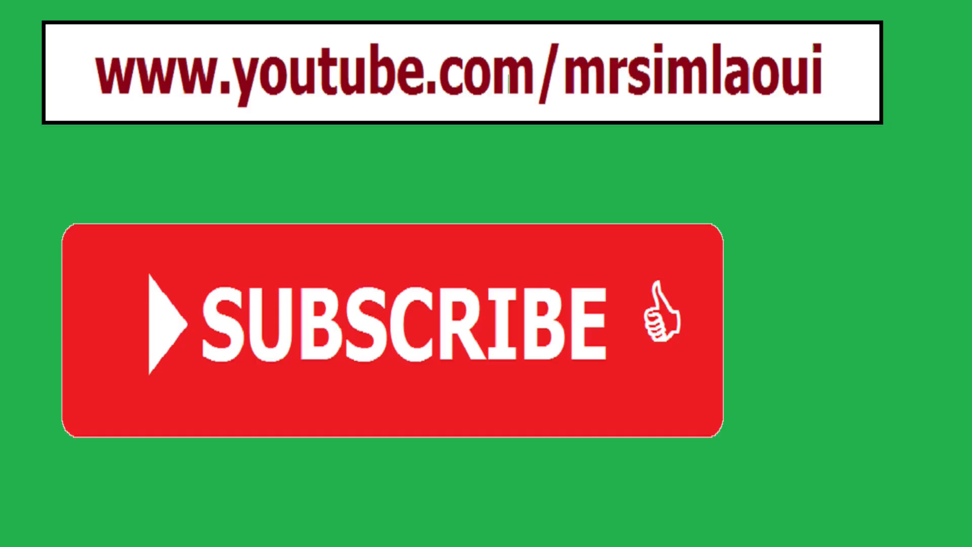